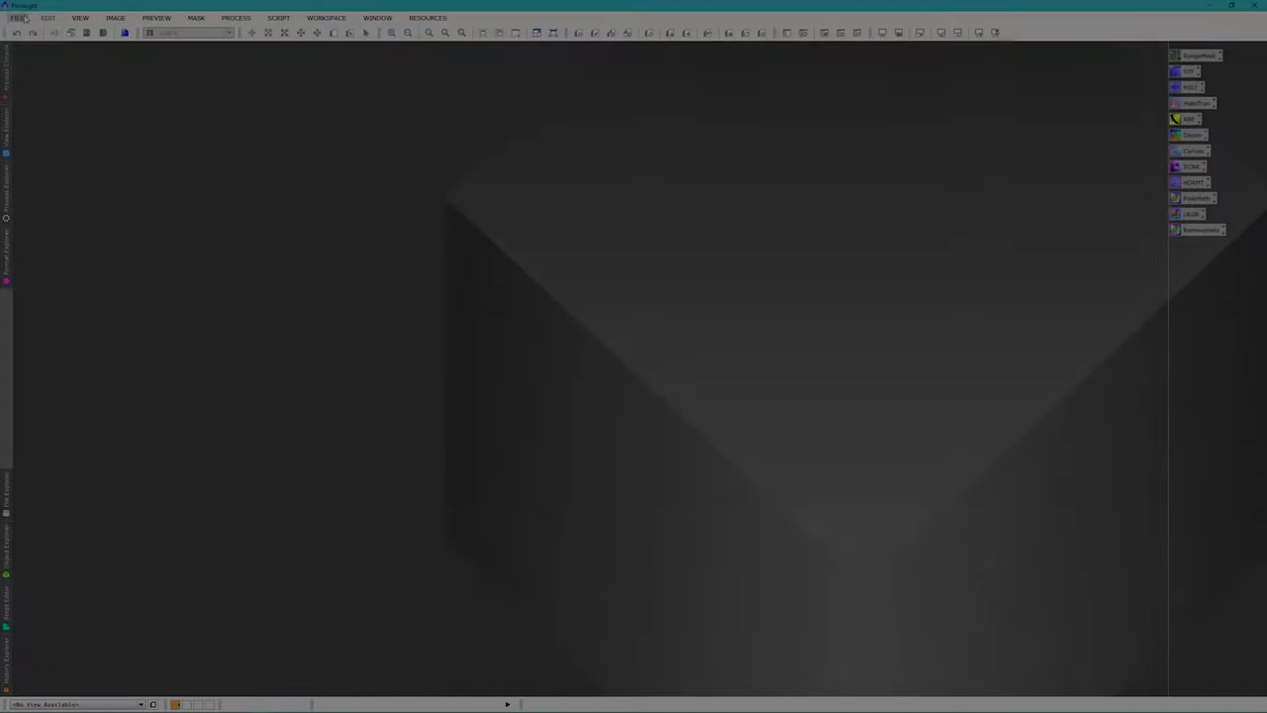
# - Open the B, G and R masterLight files from the master folder
pyautogui.click(19, 18)
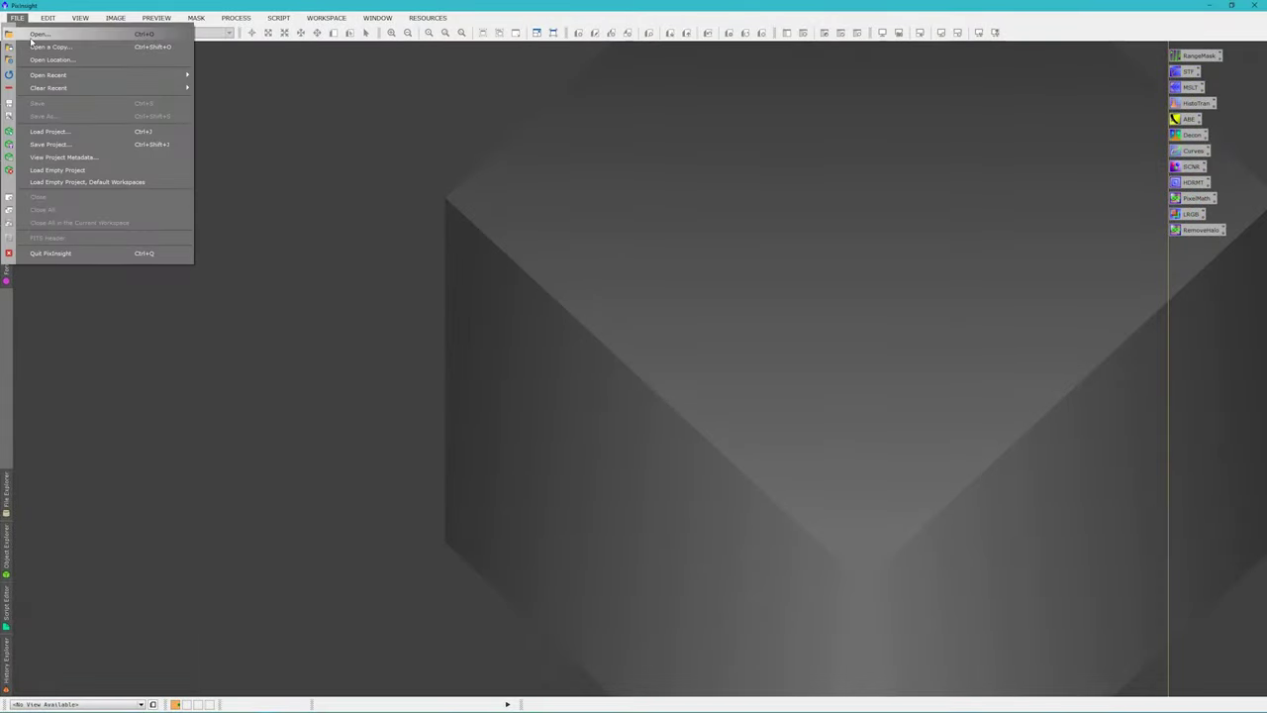
pyautogui.click(37, 36)
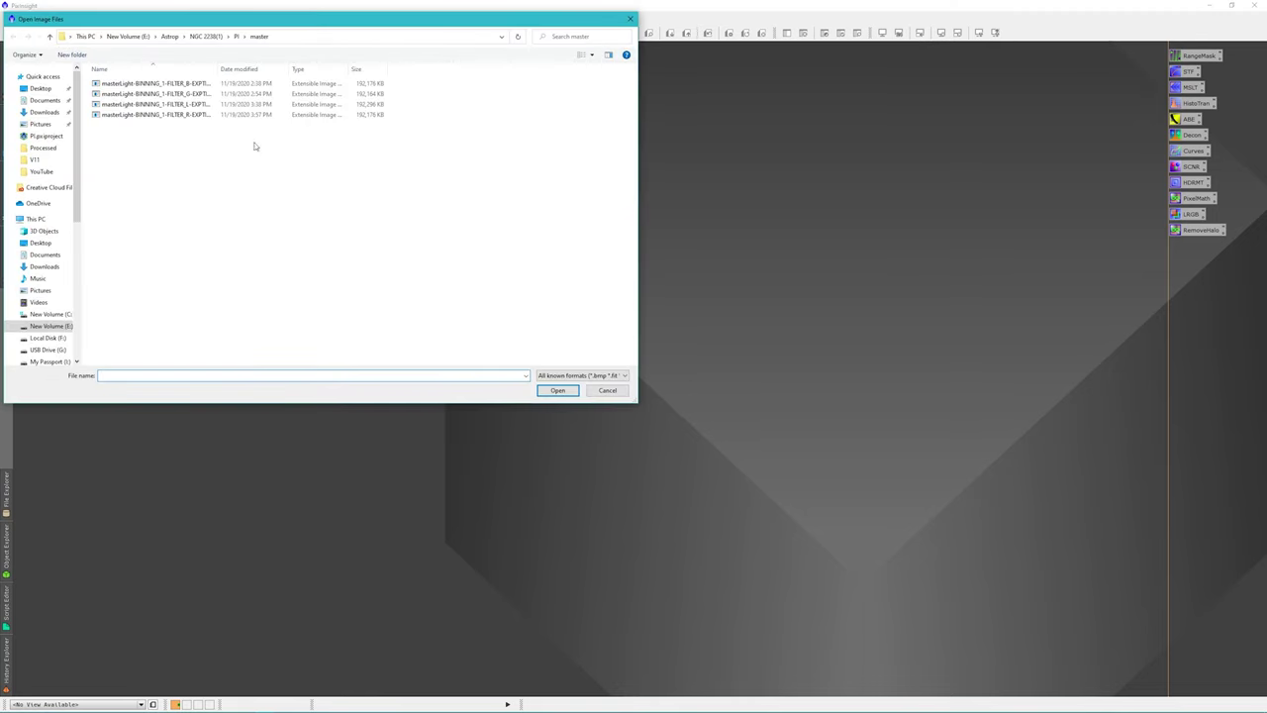
pyautogui.click(187, 84)
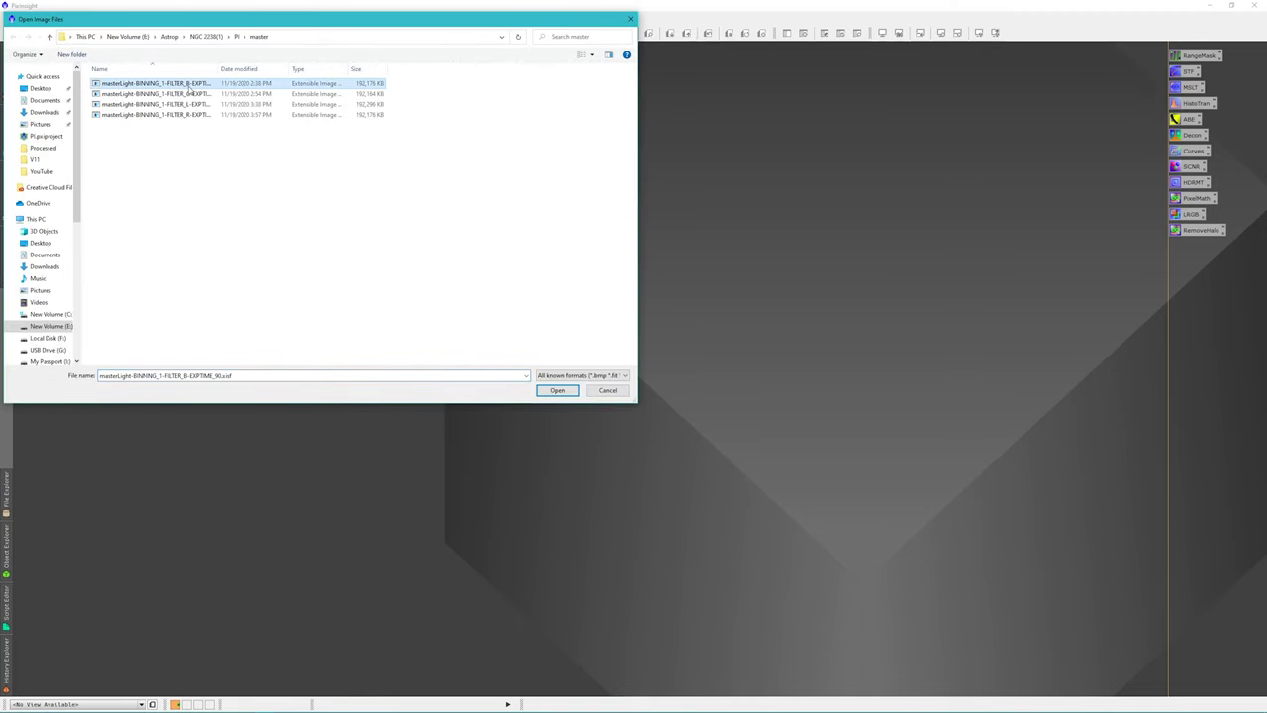
pyautogui.keyDown('ctrl'); pyautogui.click(203, 94); pyautogui.keyUp('ctrl')
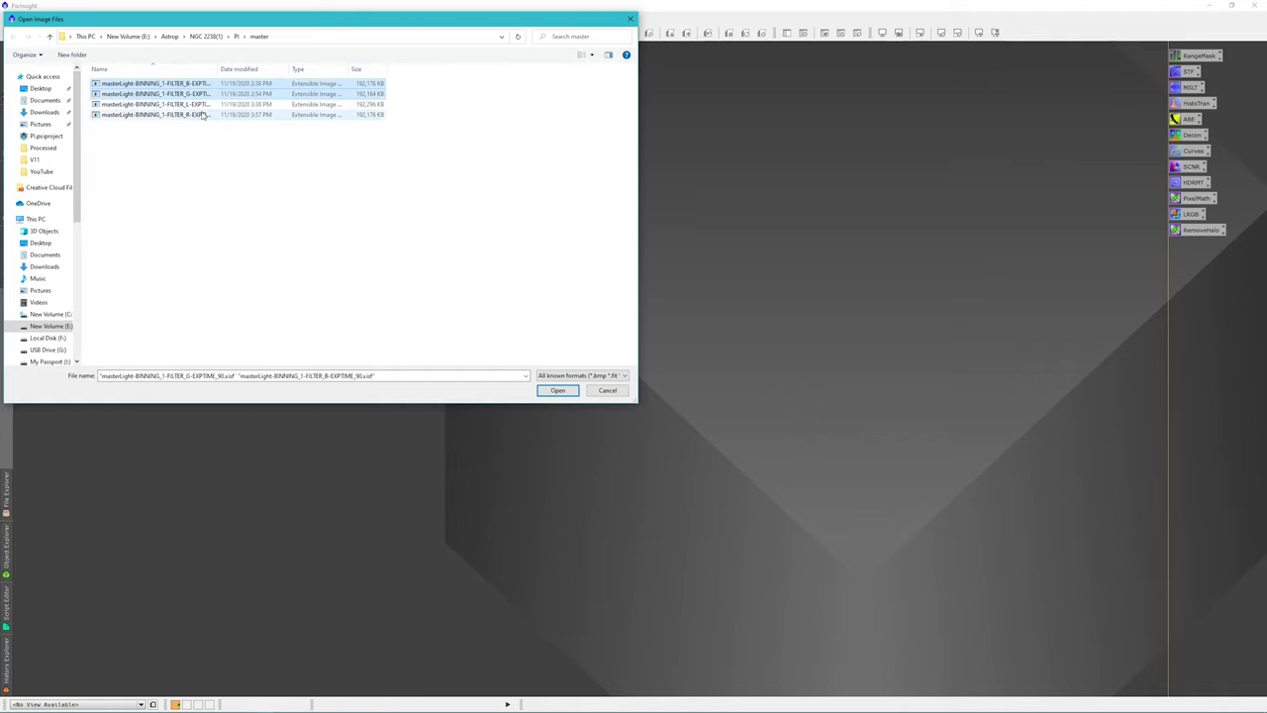
pyautogui.keyDown('ctrl'); pyautogui.click(204, 115); pyautogui.keyUp('ctrl')
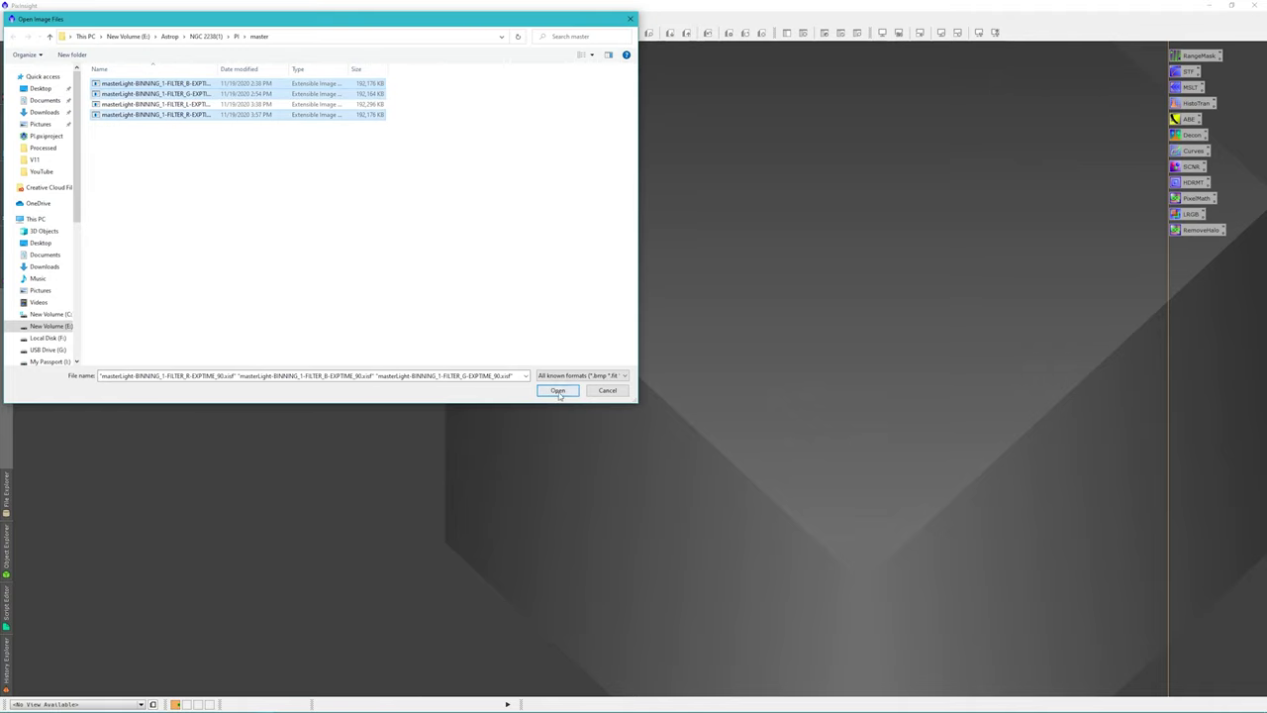
pyautogui.click(559, 391)
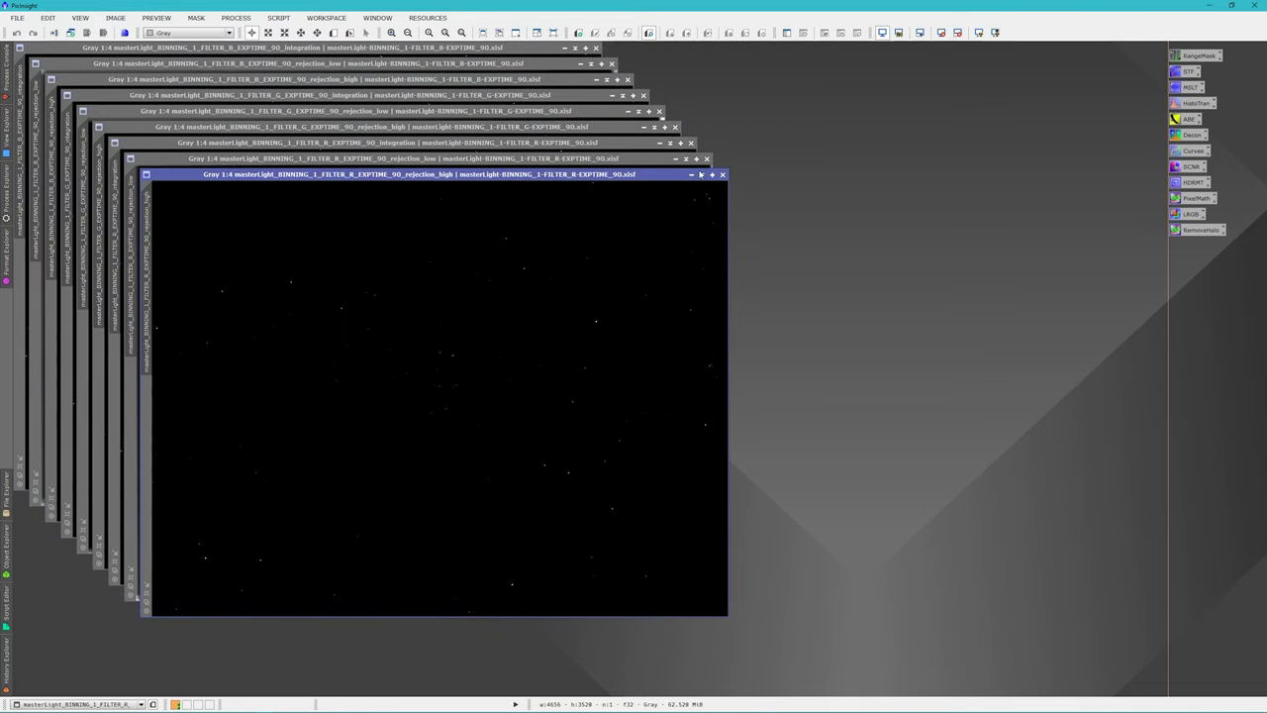
# - Close the rejection_low and rejection_high windows of the R, G and B images
pyautogui.click(723, 176)
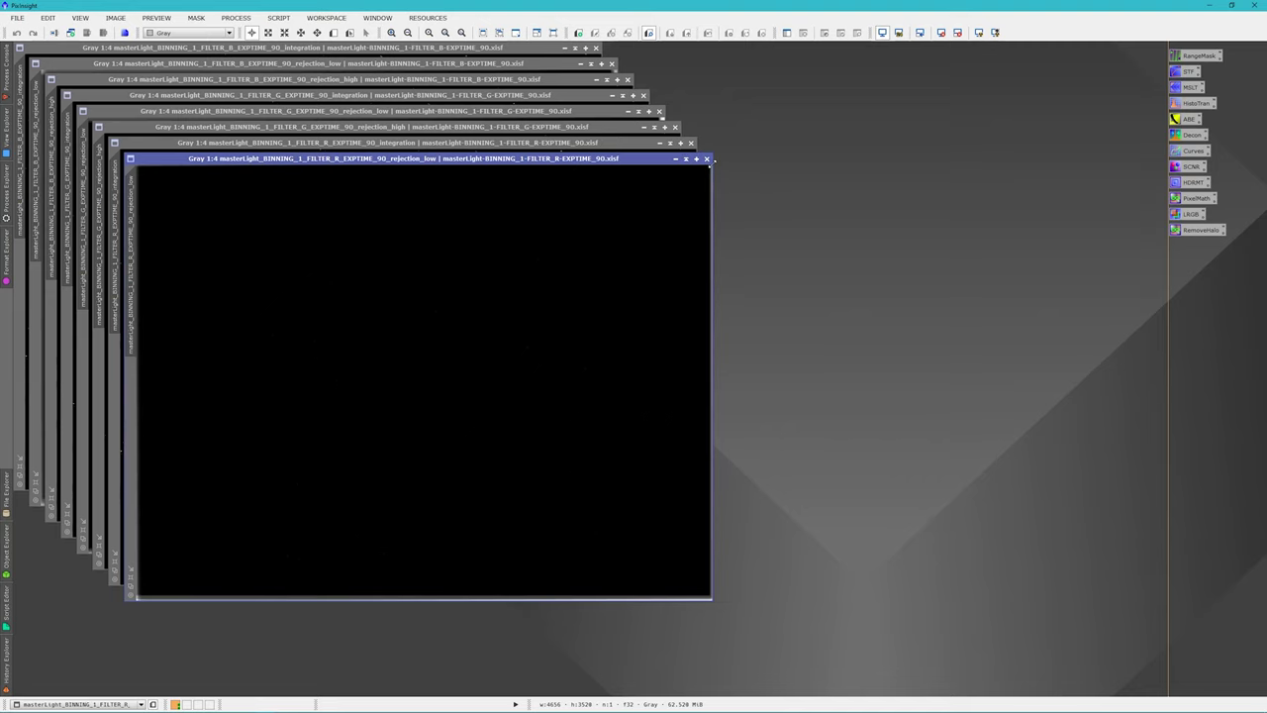
pyautogui.click(707, 158)
pyautogui.click(675, 127)
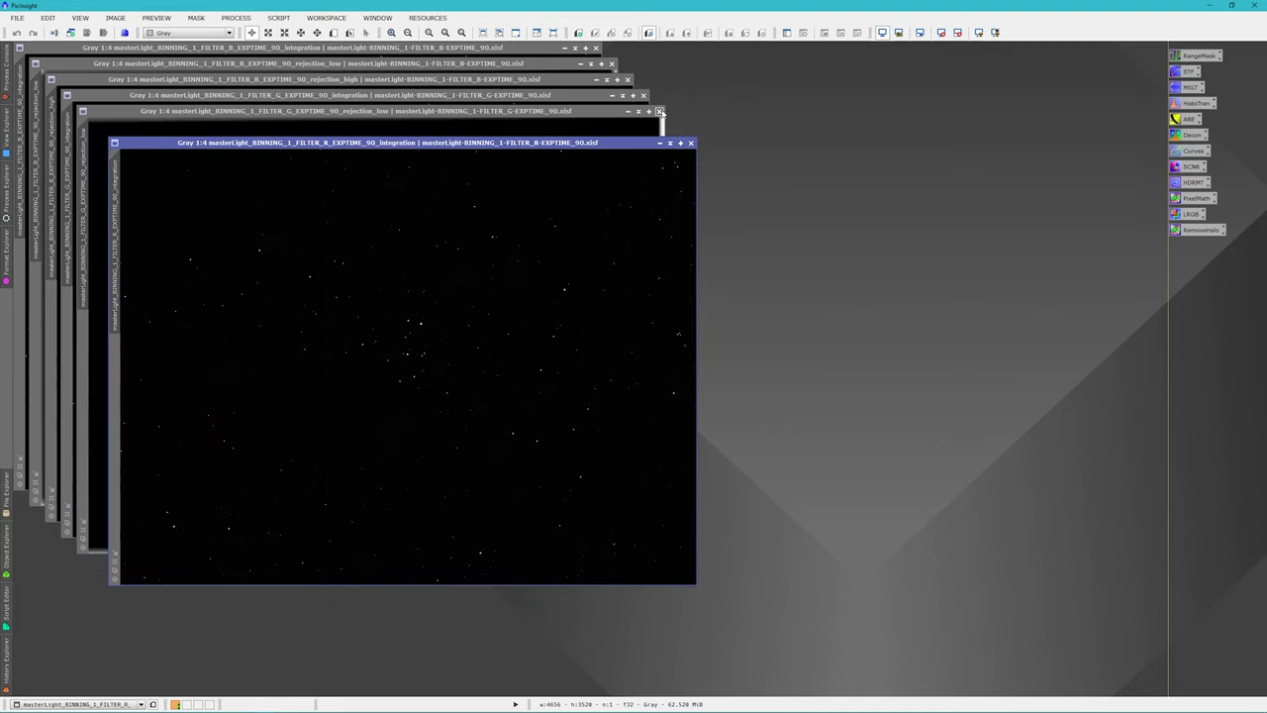
pyautogui.click(660, 111)
pyautogui.click(628, 79)
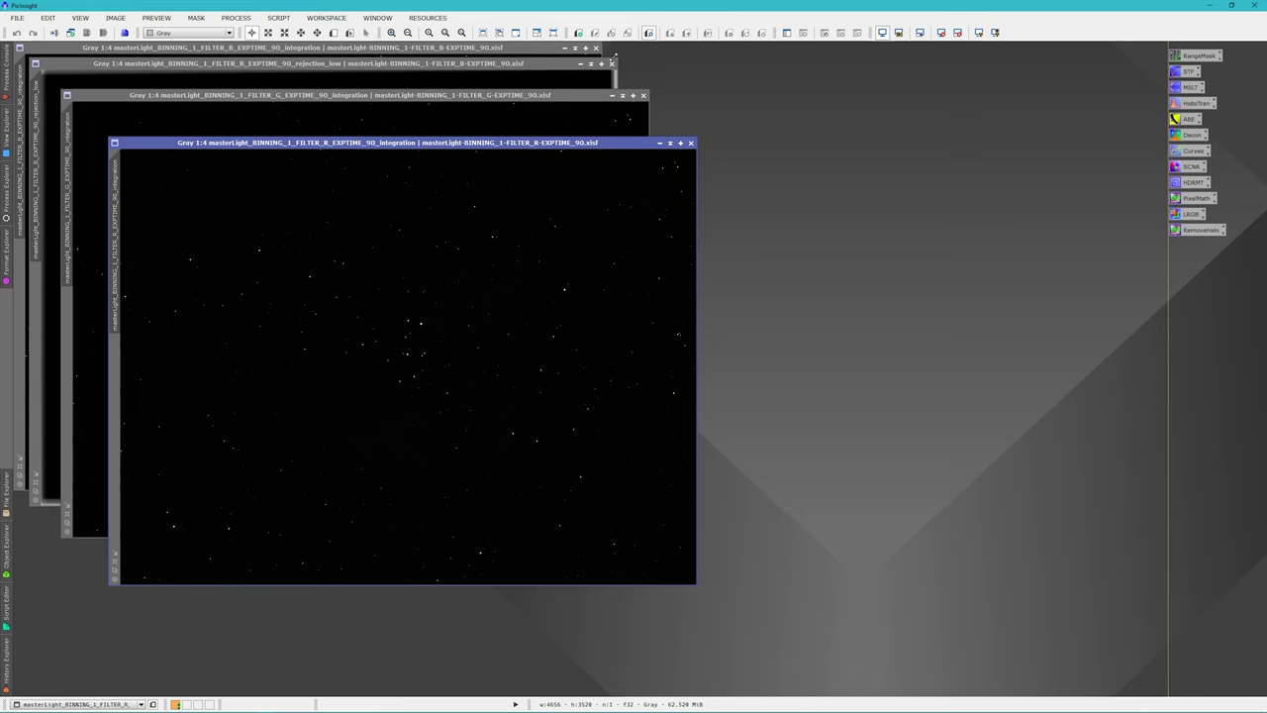
pyautogui.click(613, 63)
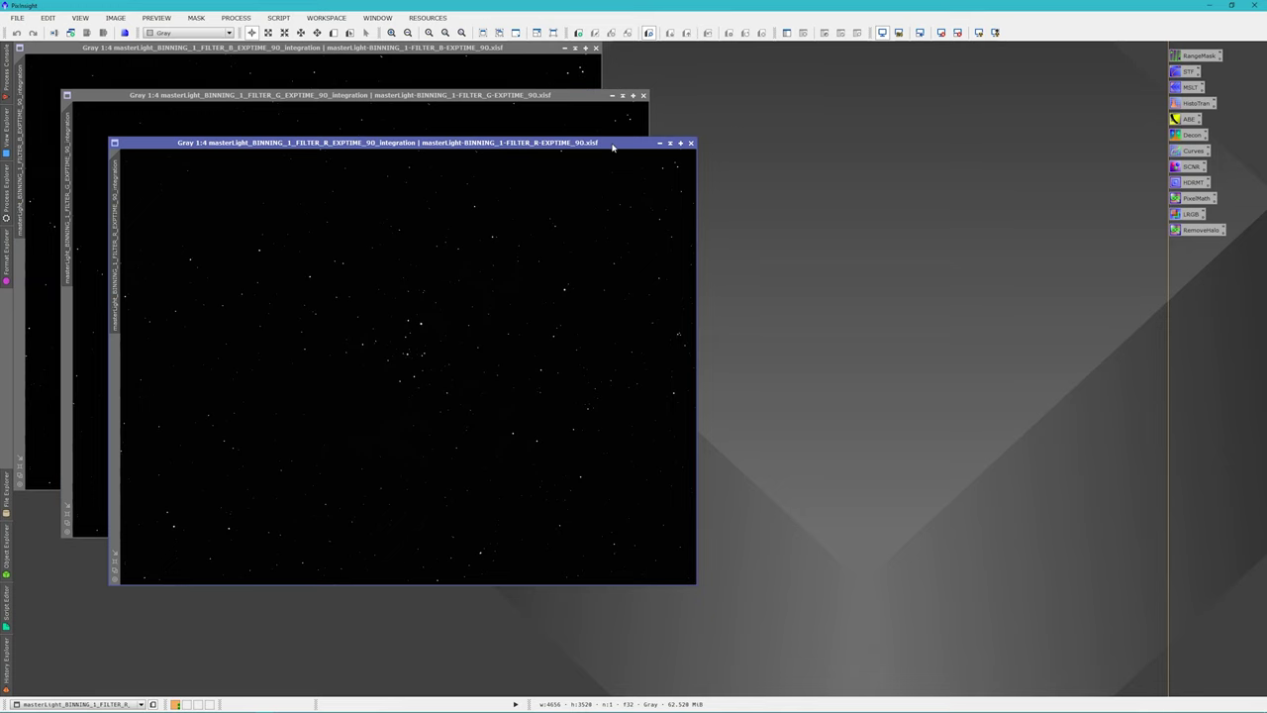
# - Apply STF AutoStretch to the R and G integration images and bring B forward
pyautogui.click(979, 32)
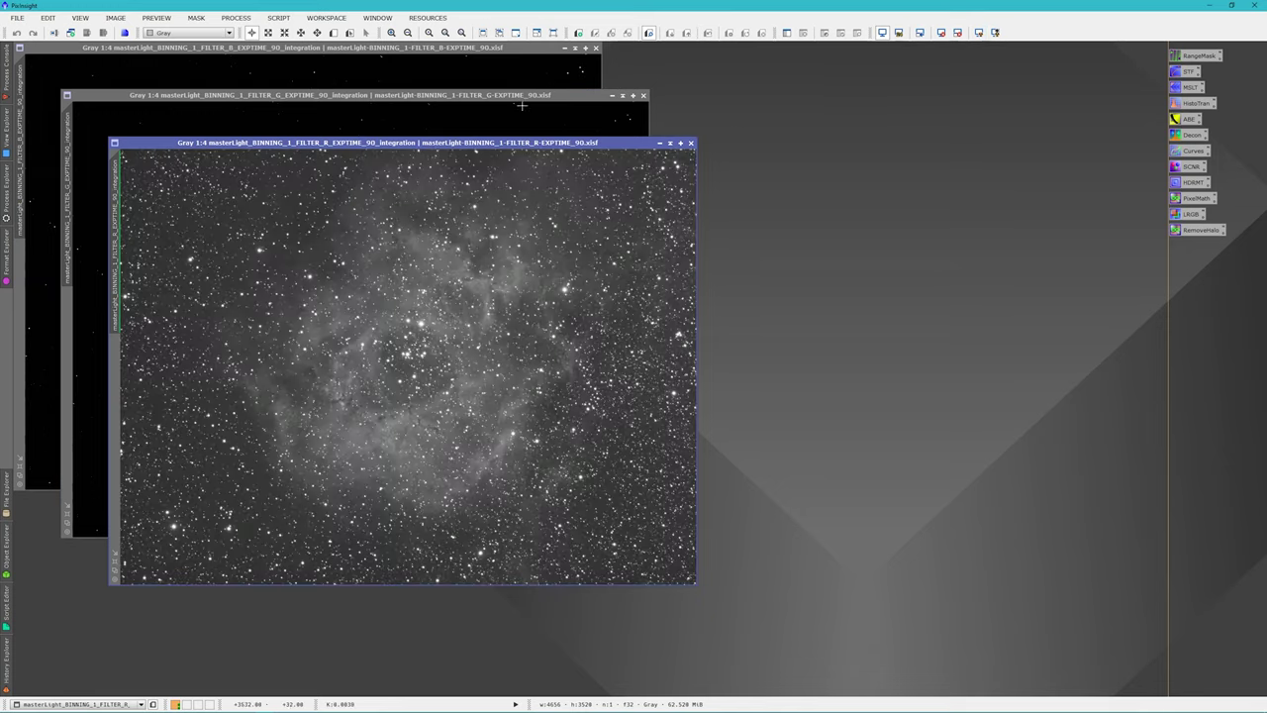
pyautogui.click(542, 96)
pyautogui.click(979, 33)
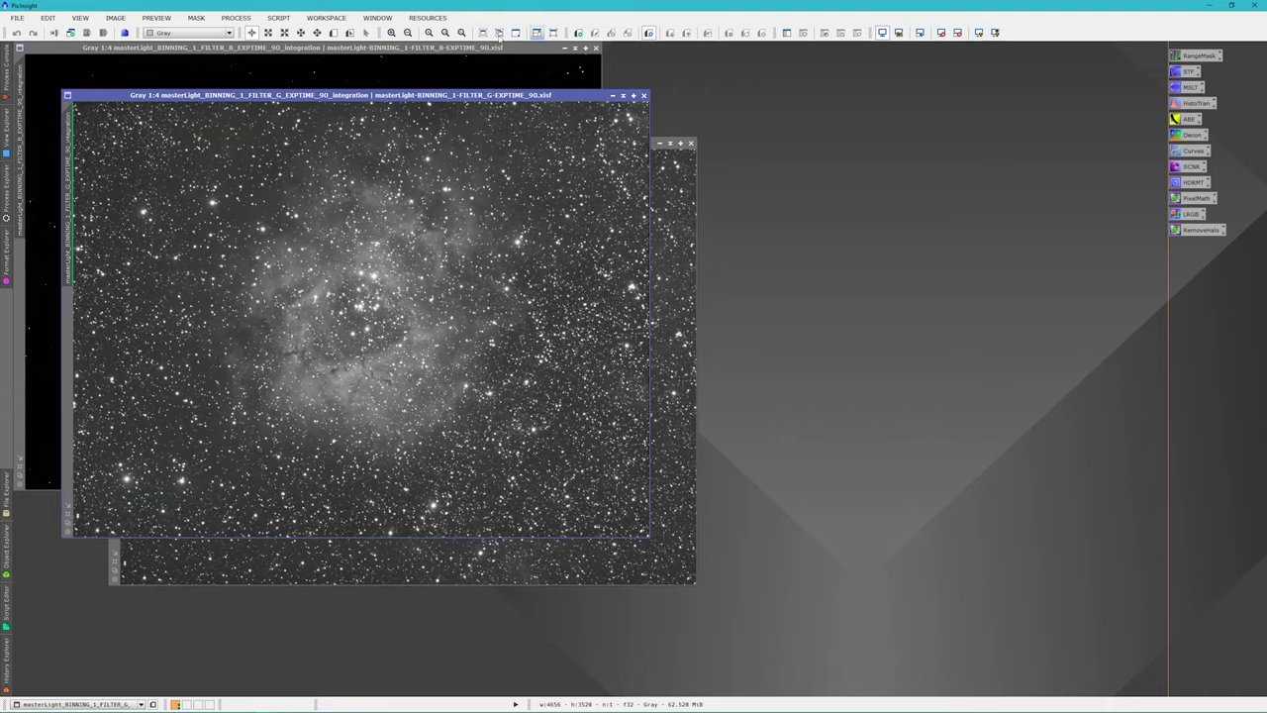
pyautogui.click(540, 47)
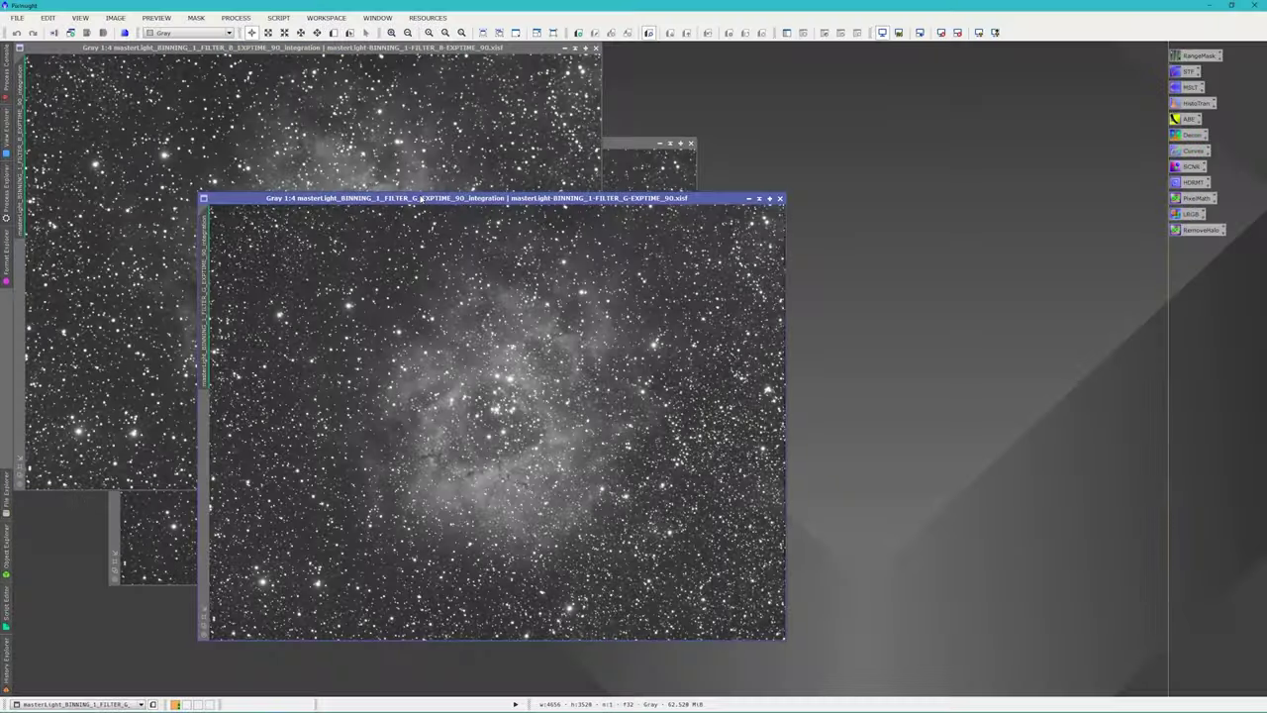
# - Open DynamicCrop and outline a 4588×3452 crop area on the G image
pyautogui.click(5, 198)
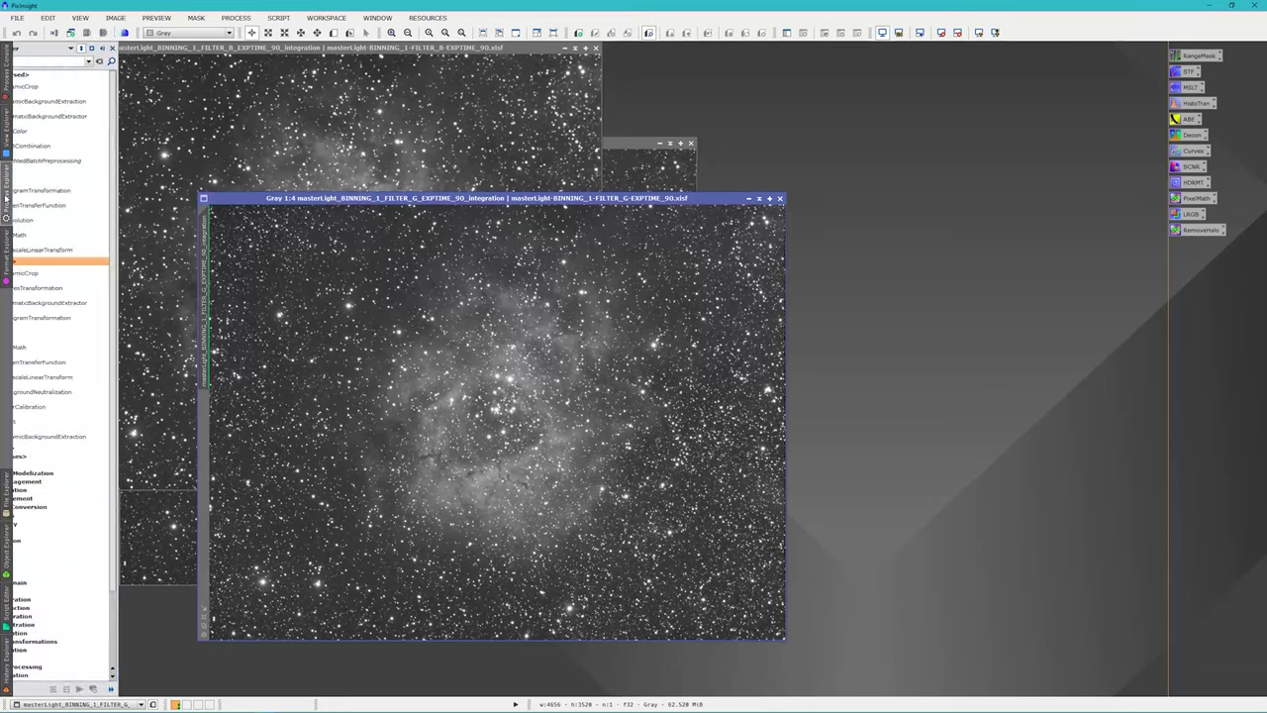
pyautogui.click(79, 91)
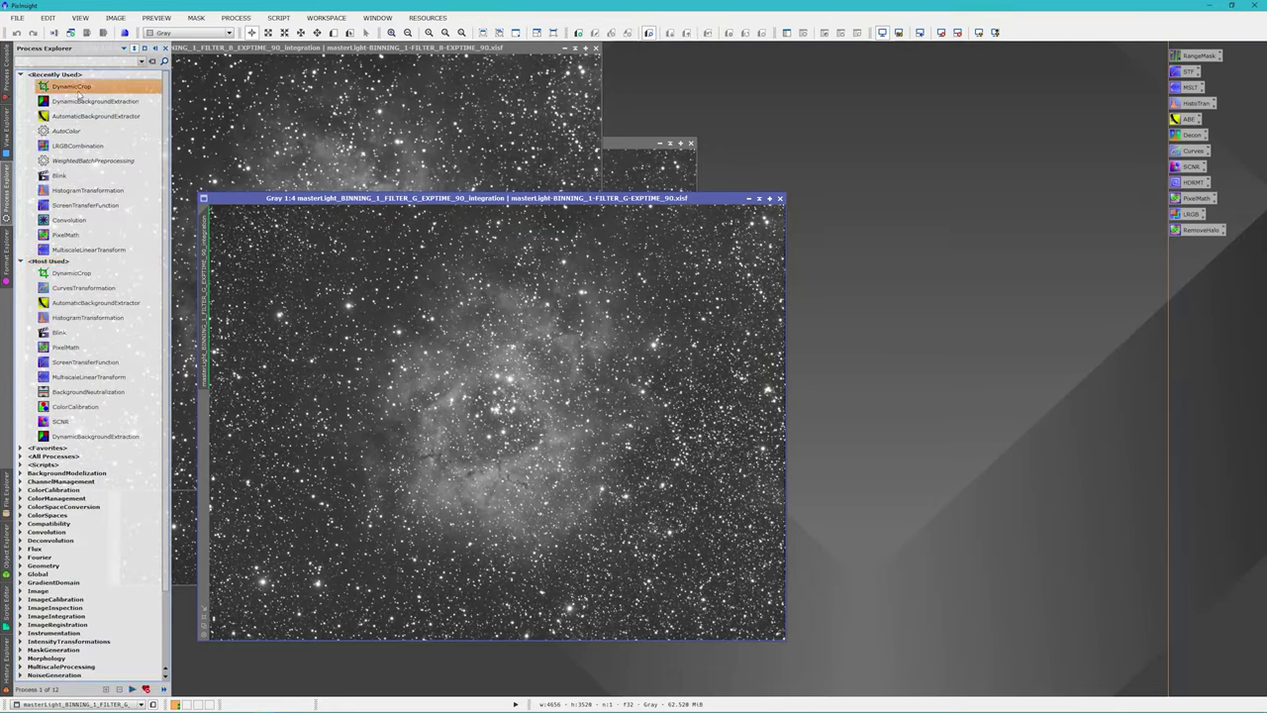
pyautogui.doubleClick(81, 88)
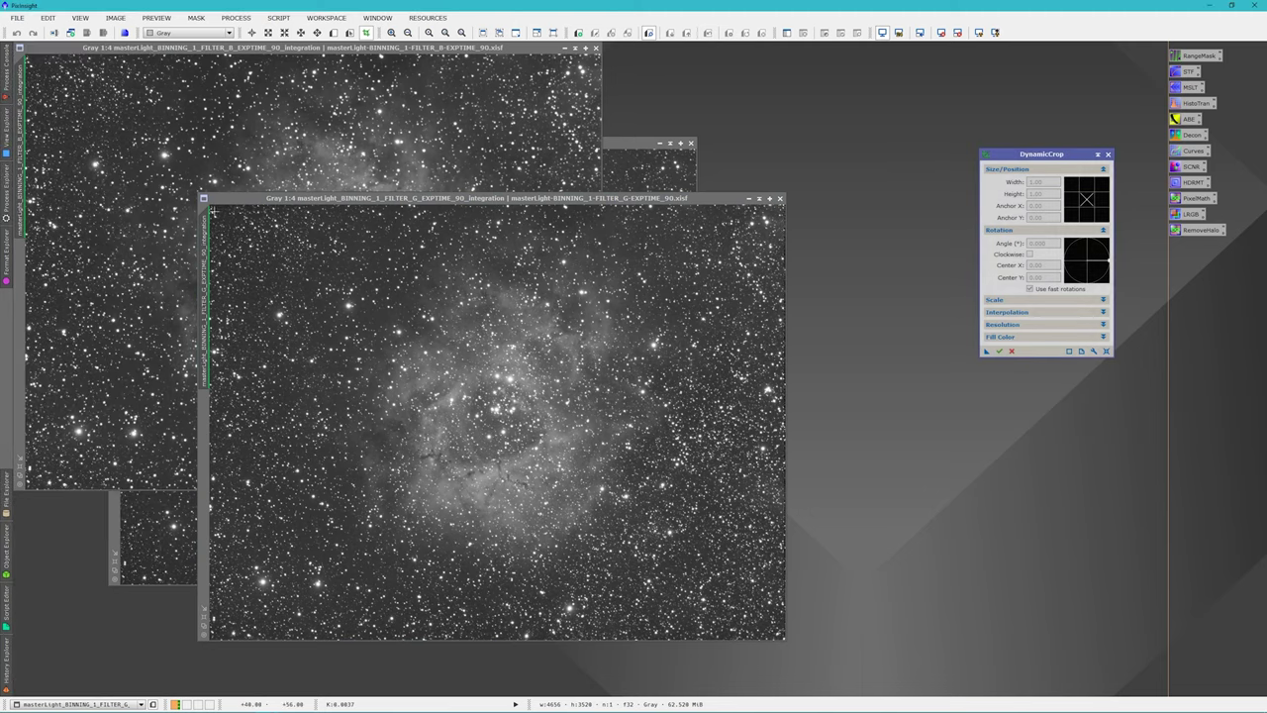
pyautogui.moveTo(212, 209); pyautogui.dragTo(781, 635)
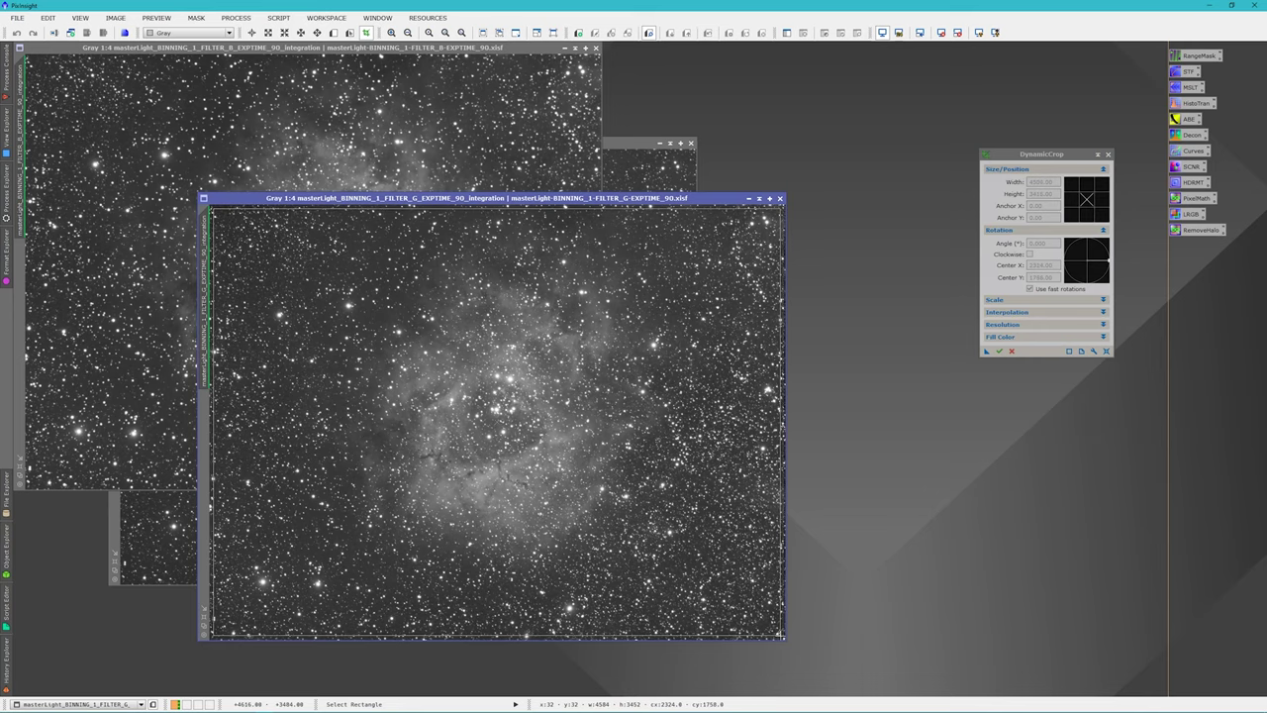
pyautogui.moveTo(782, 635); pyautogui.dragTo(781, 635)
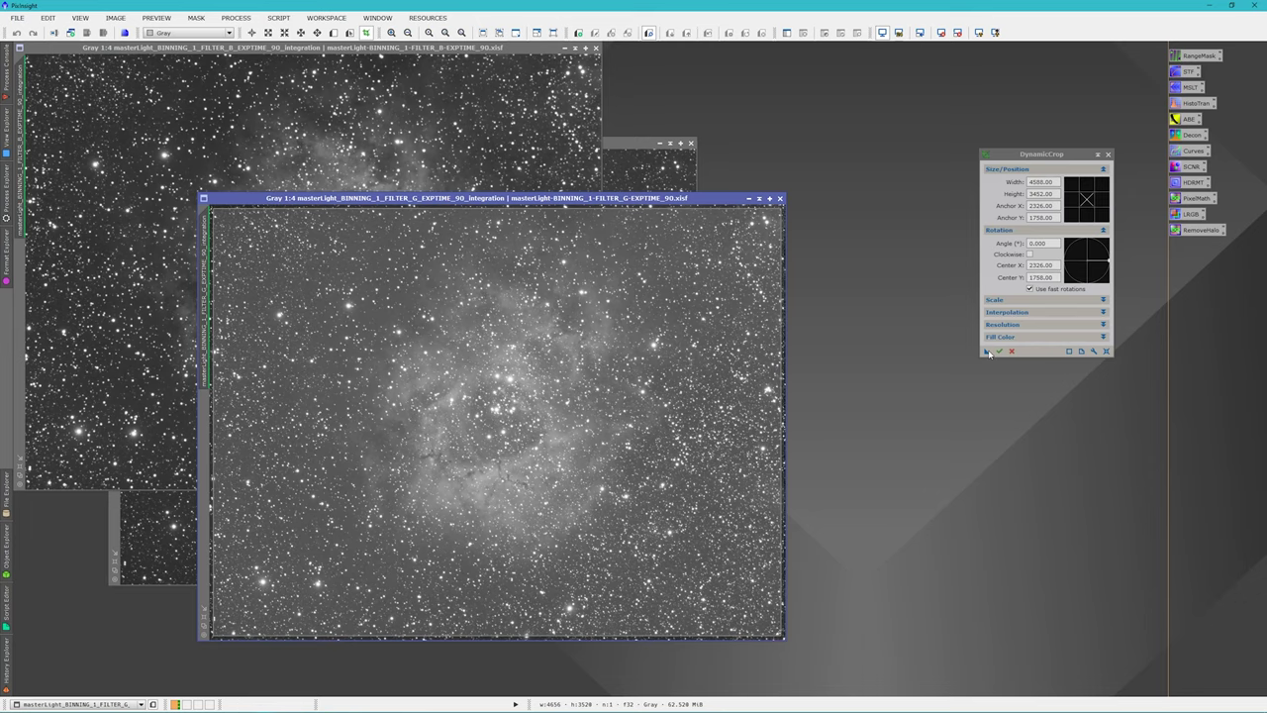
# - Apply the same crop to the R, B and G images
pyautogui.moveTo(986, 354); pyautogui.dragTo(662, 175)
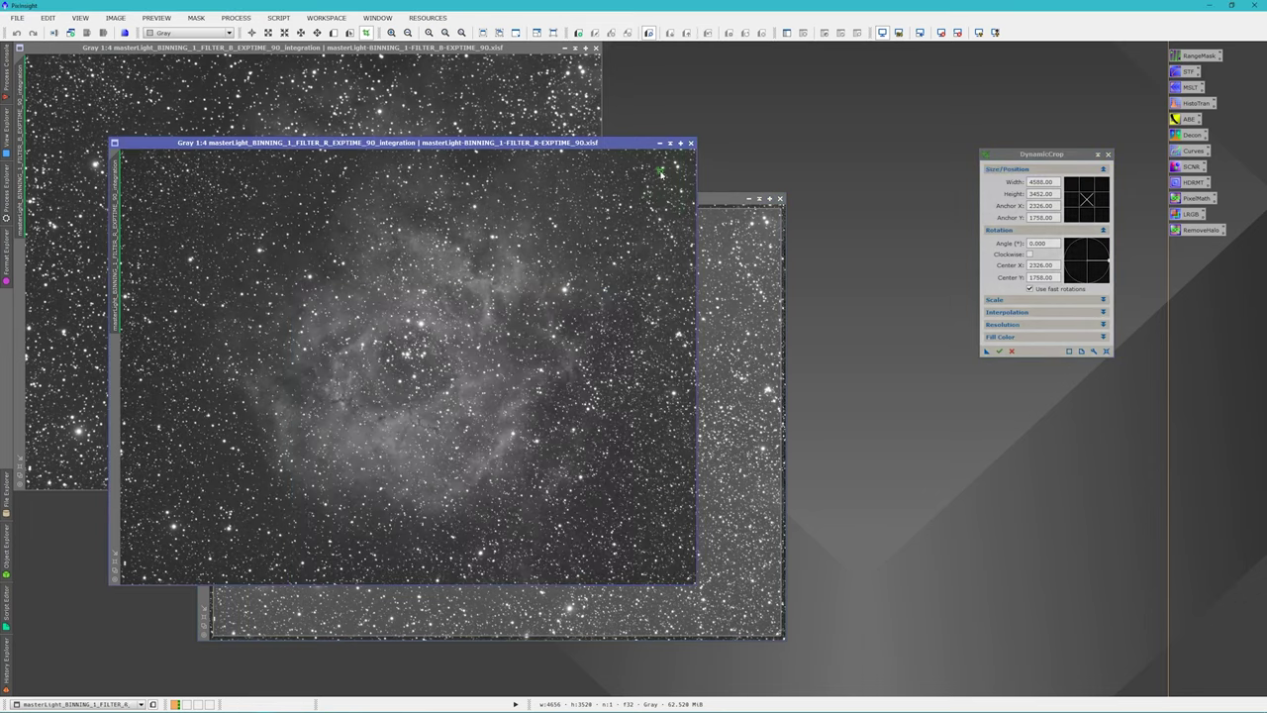
pyautogui.moveTo(986, 354); pyautogui.dragTo(517, 113)
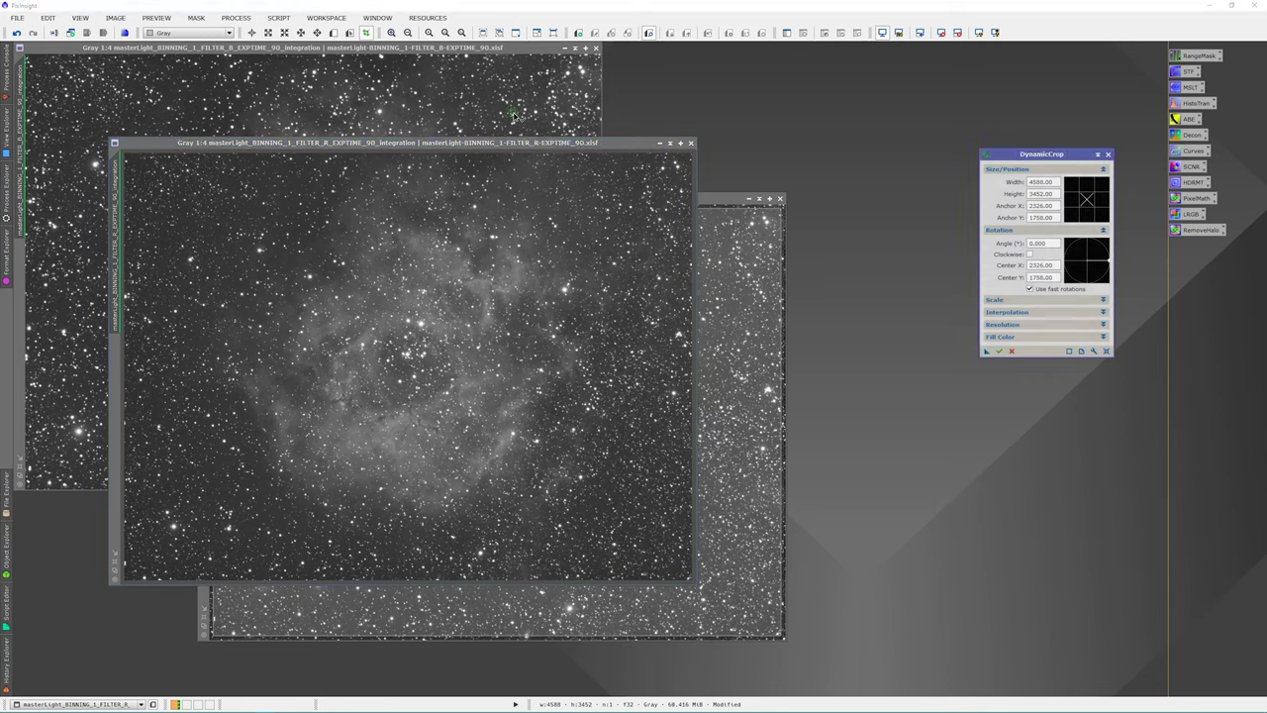
pyautogui.click(999, 352)
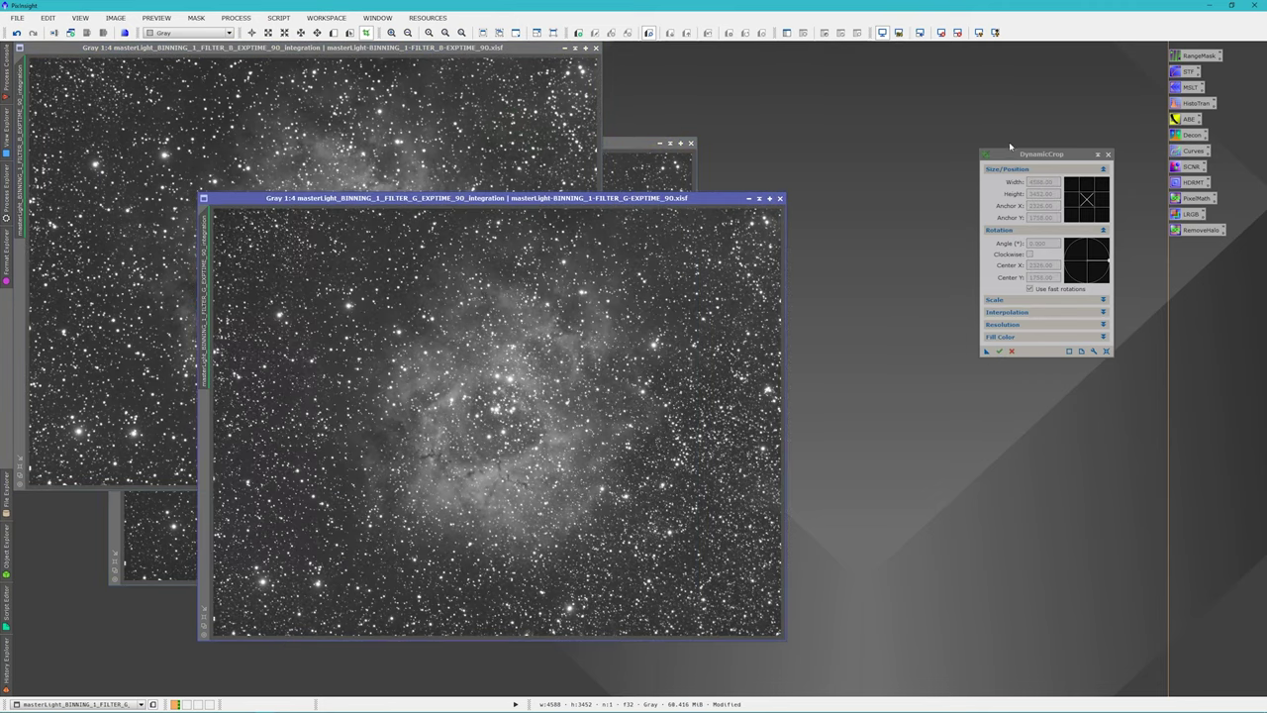
# - Duplicate the cropped G, R and B images as new windows
pyautogui.click(1108, 155)
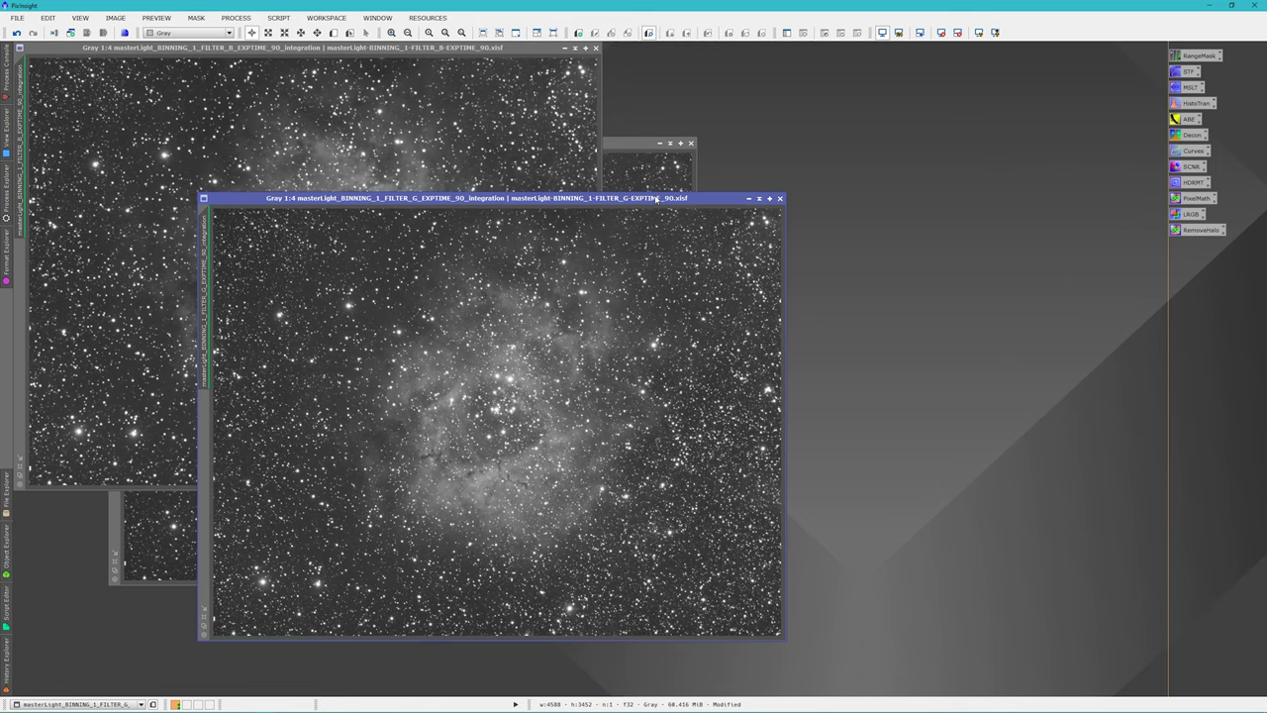
pyautogui.moveTo(654, 198); pyautogui.dragTo(584, 184)
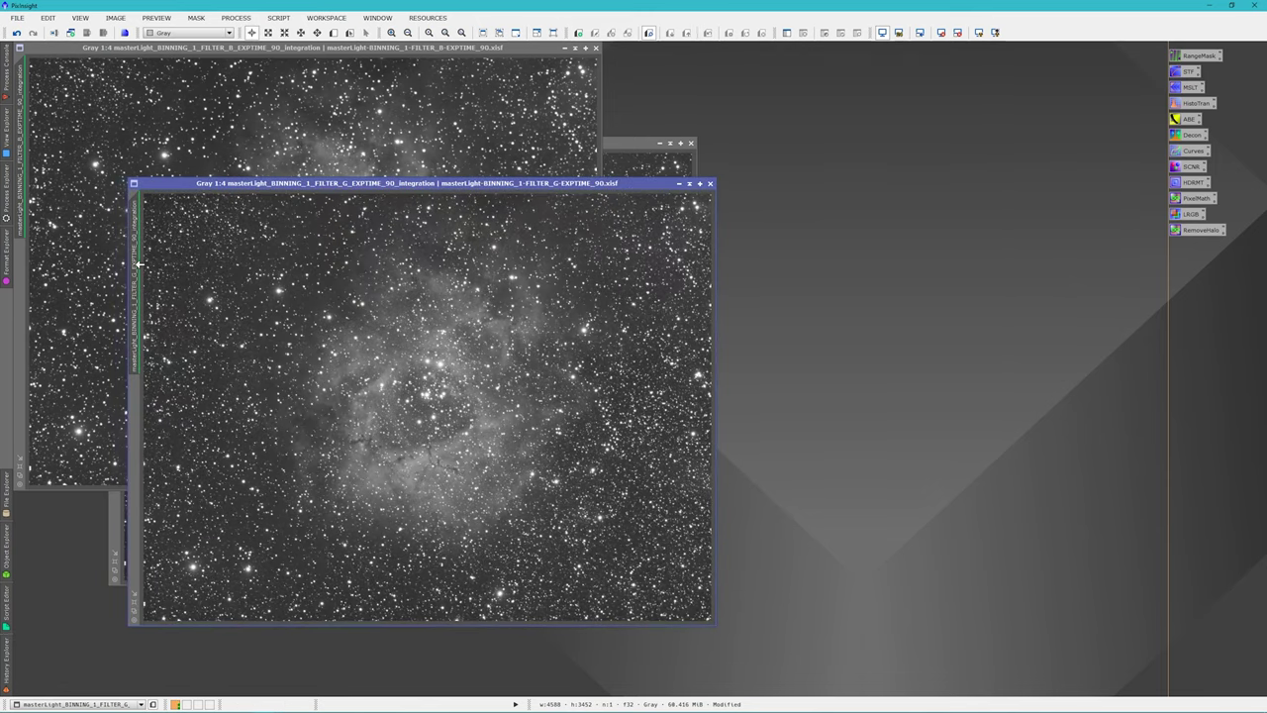
pyautogui.moveTo(139, 265)
pyautogui.mouseDown()
pyautogui.moveTo(959, 273)
pyautogui.moveTo(891, 147)
pyautogui.mouseUp()
pyautogui.click(629, 146)
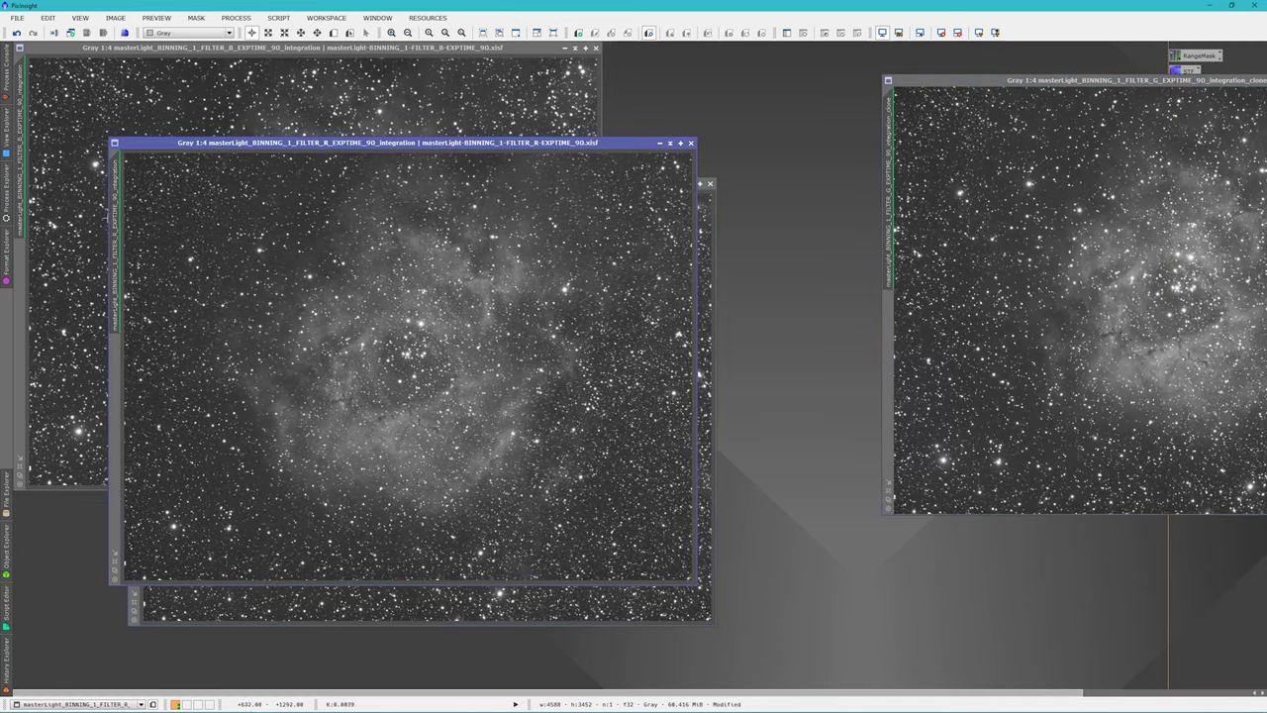
pyautogui.moveTo(880, 412); pyautogui.dragTo(820, 376)
pyautogui.click(6, 71)
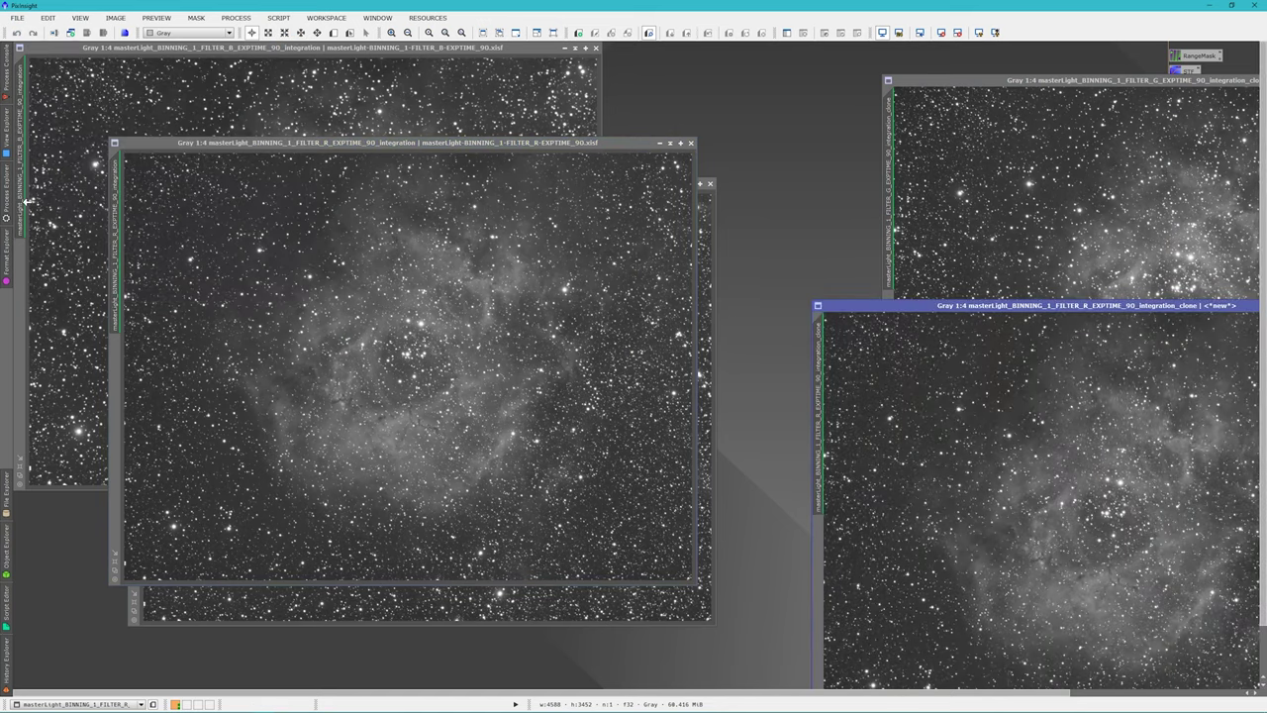
pyautogui.moveTo(22, 198); pyautogui.dragTo(766, 203)
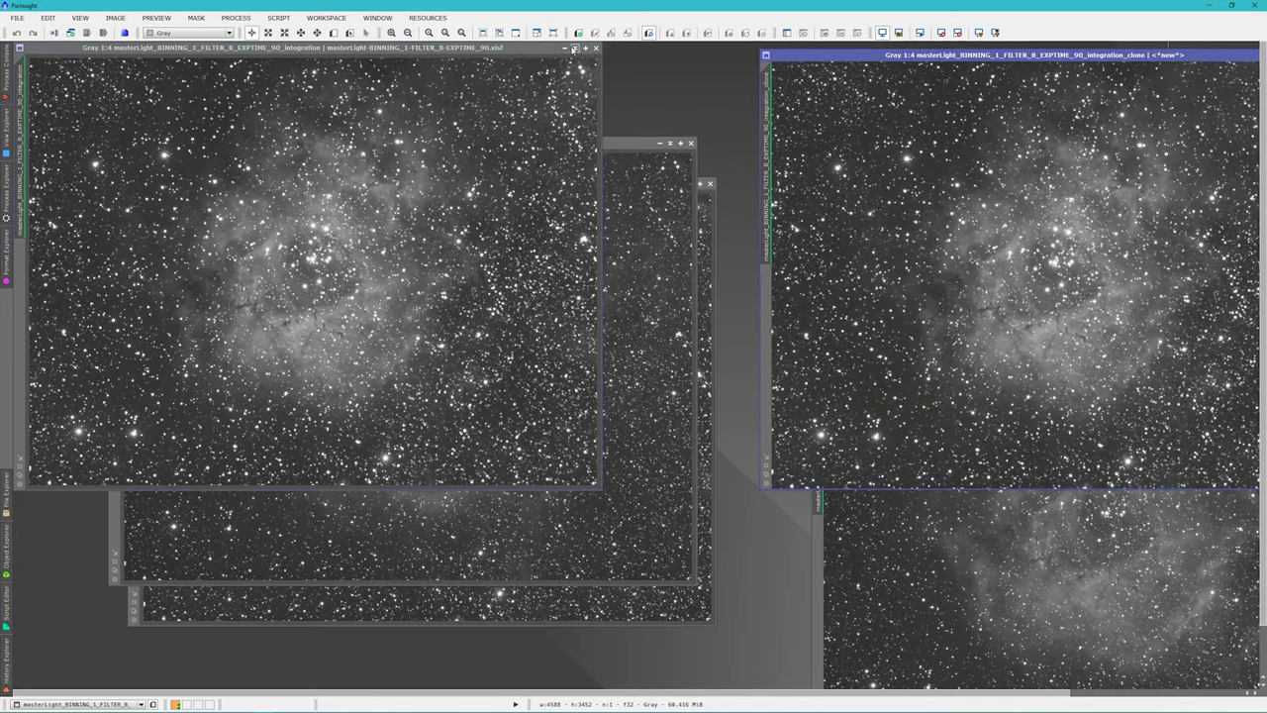
# - Minimise the original windows, stack them top-left, and move the B image centre-left
pyautogui.click(574, 49)
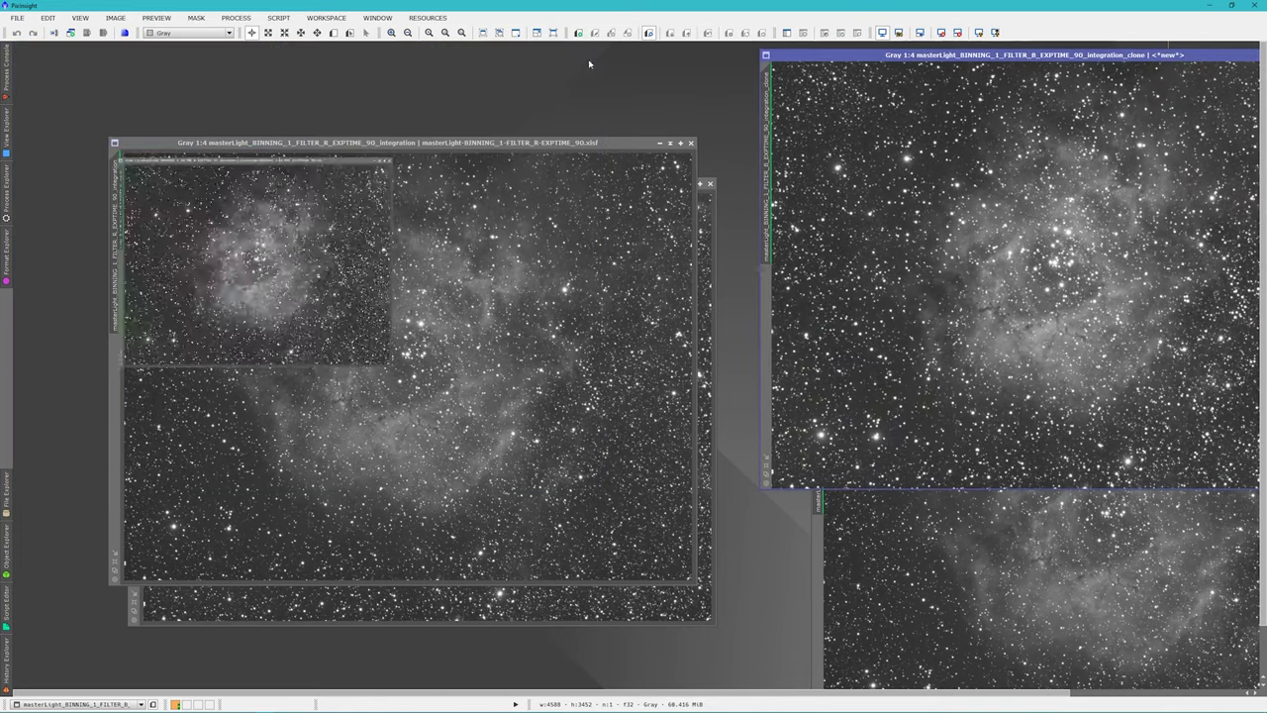
pyautogui.click(671, 144)
pyautogui.click(689, 183)
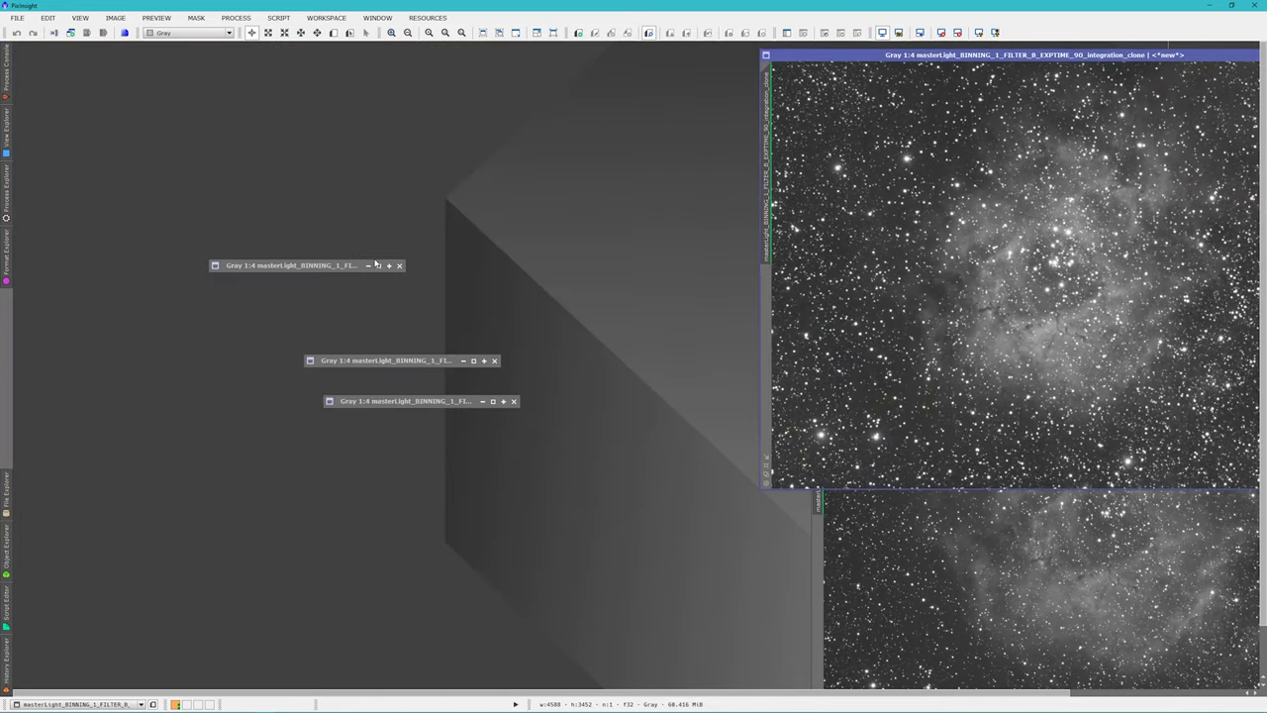
pyautogui.moveTo(343, 271); pyautogui.dragTo(158, 72)
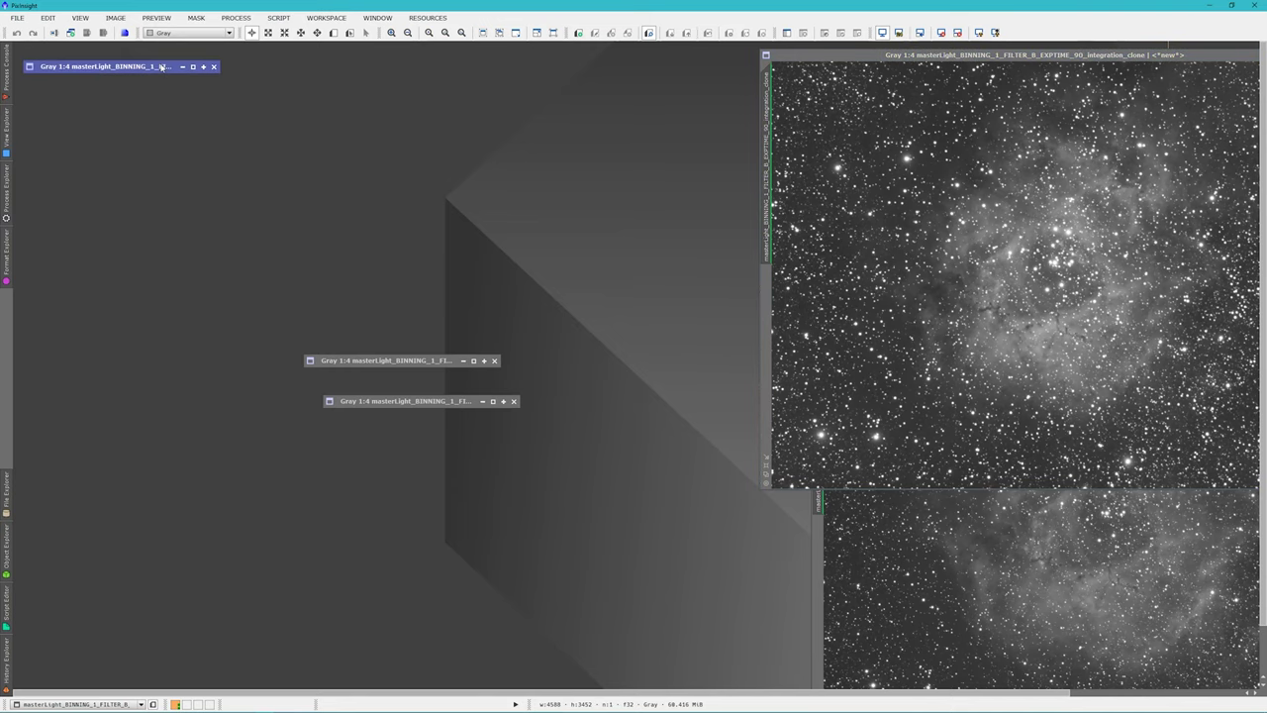
pyautogui.moveTo(384, 360); pyautogui.dragTo(106, 86)
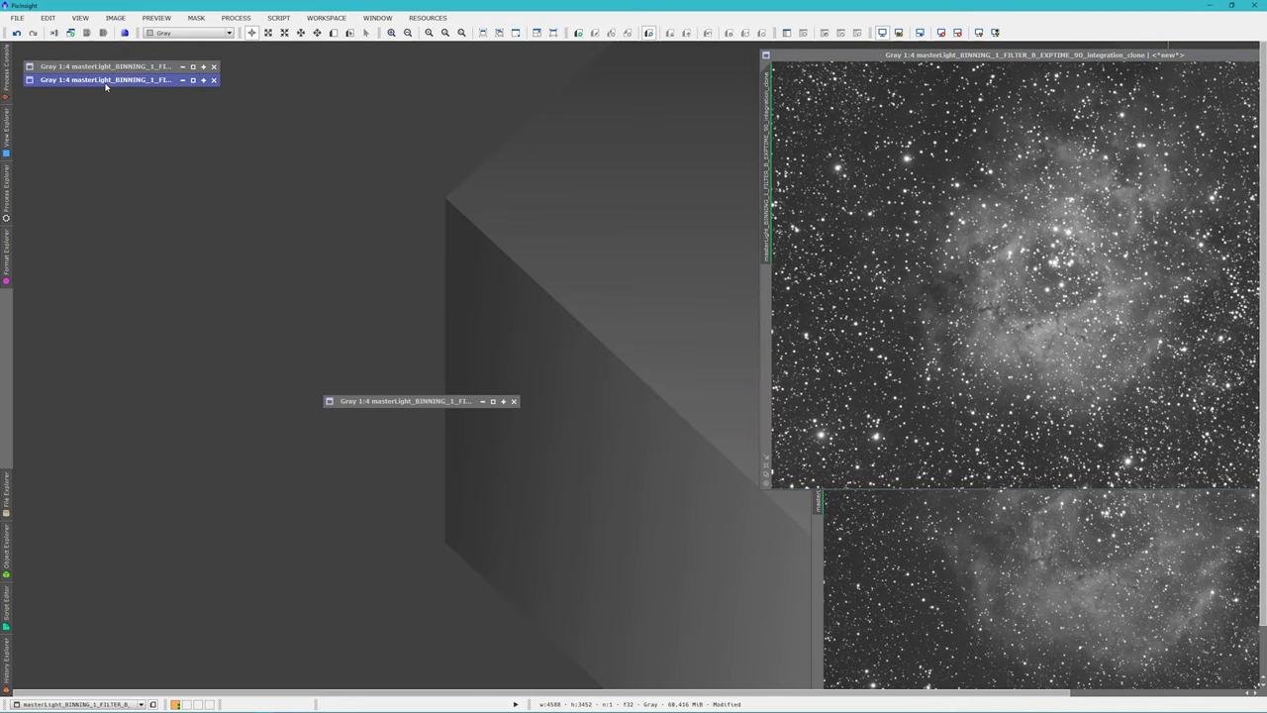
pyautogui.moveTo(399, 402); pyautogui.dragTo(101, 94)
pyautogui.moveTo(1018, 54); pyautogui.dragTo(421, 148)
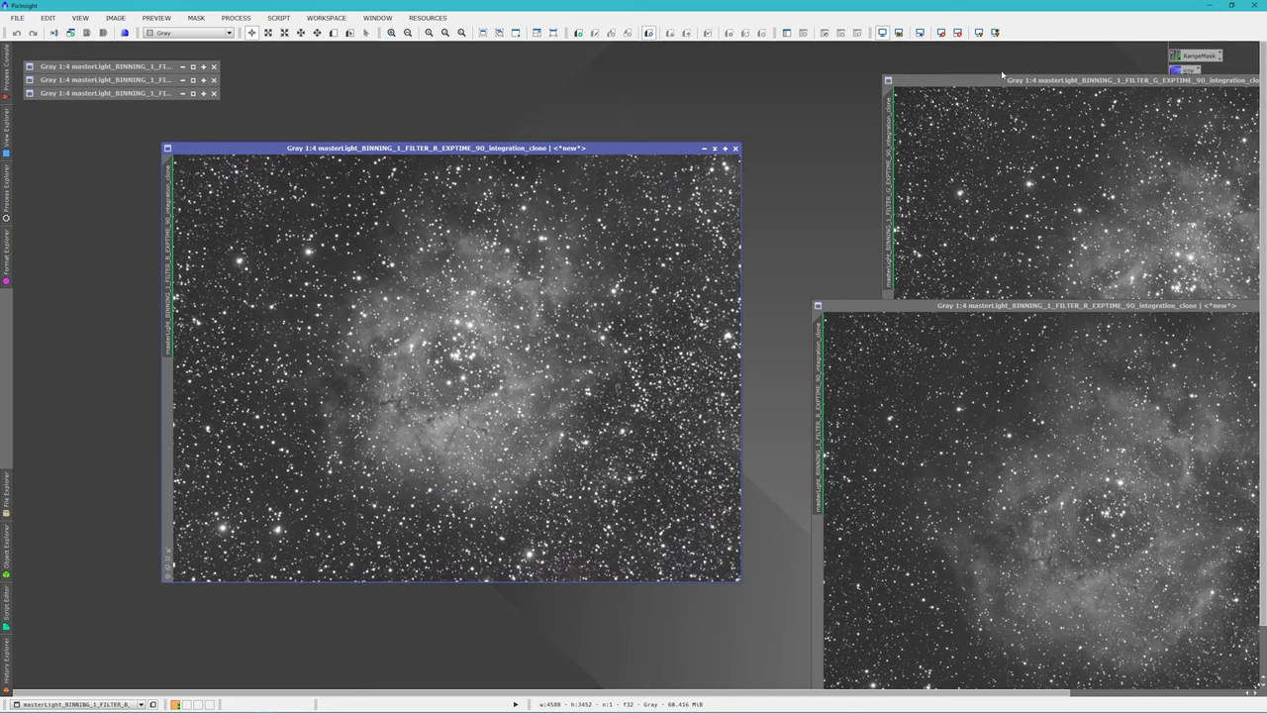
# - Open DynamicBackgroundExtraction, target the B image and reset its parameters
pyautogui.click(10, 191)
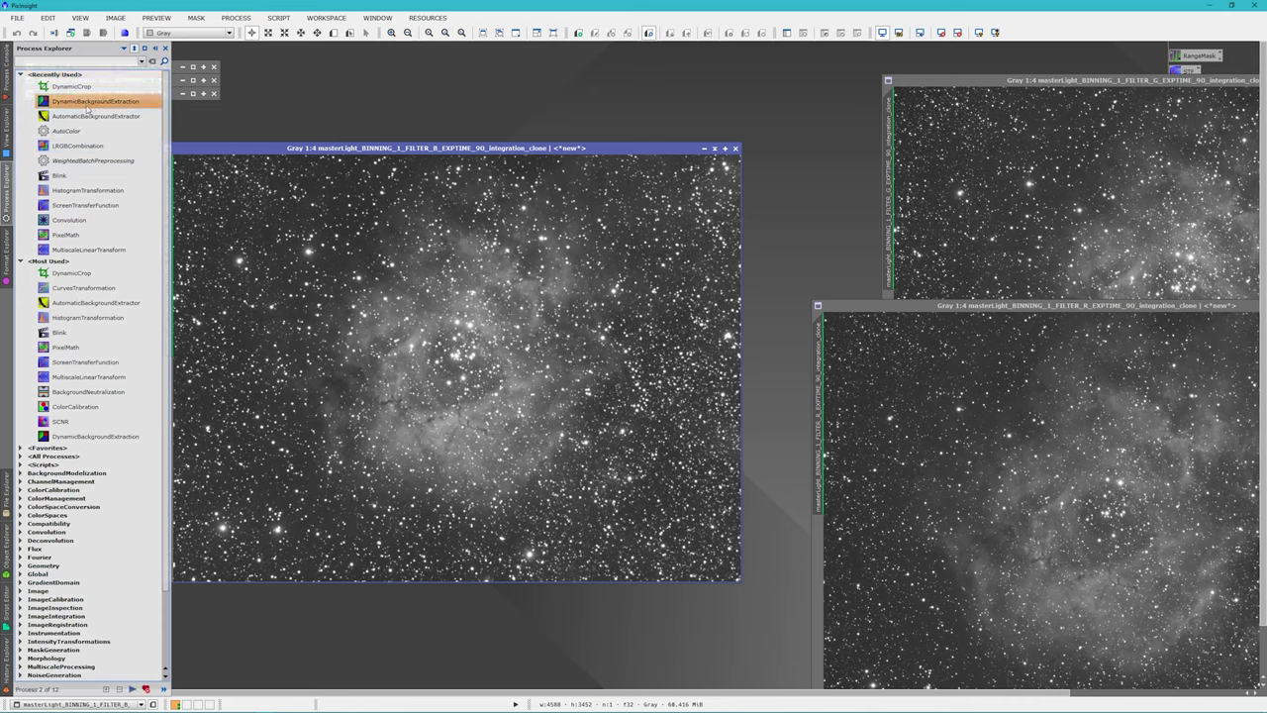
pyautogui.doubleClick(87, 102)
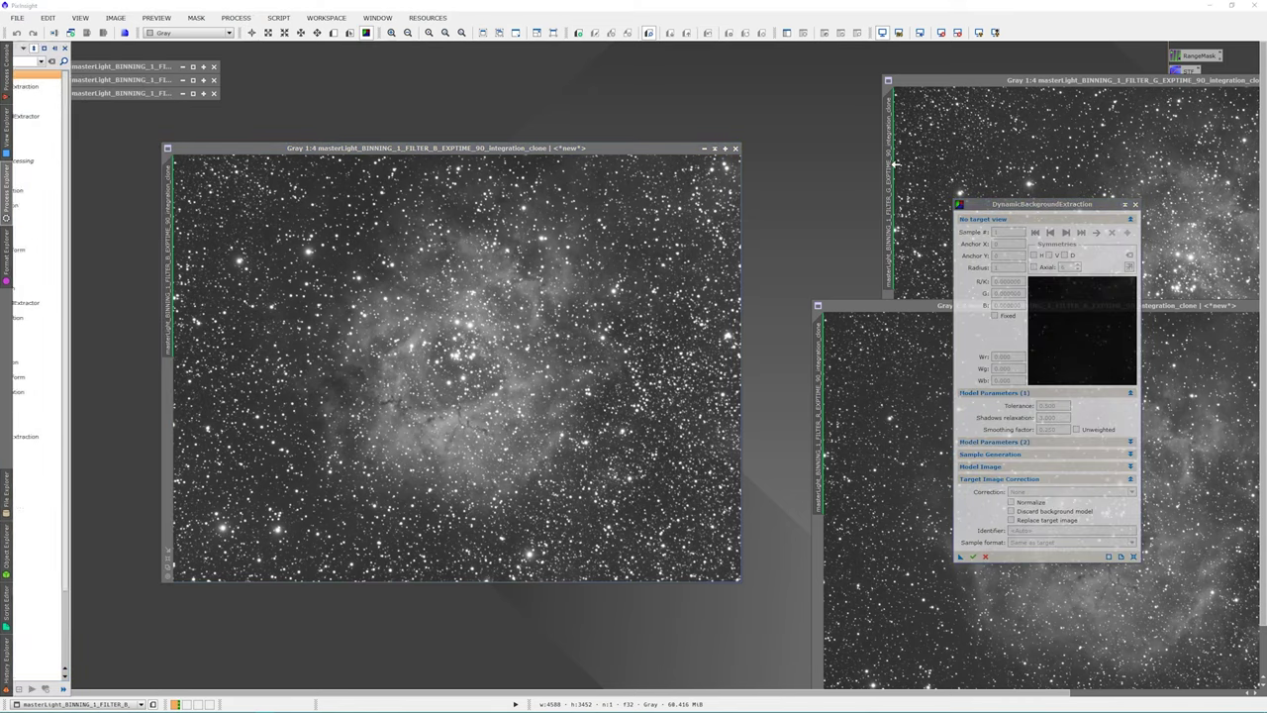
pyautogui.moveTo(1051, 204); pyautogui.dragTo(883, 130)
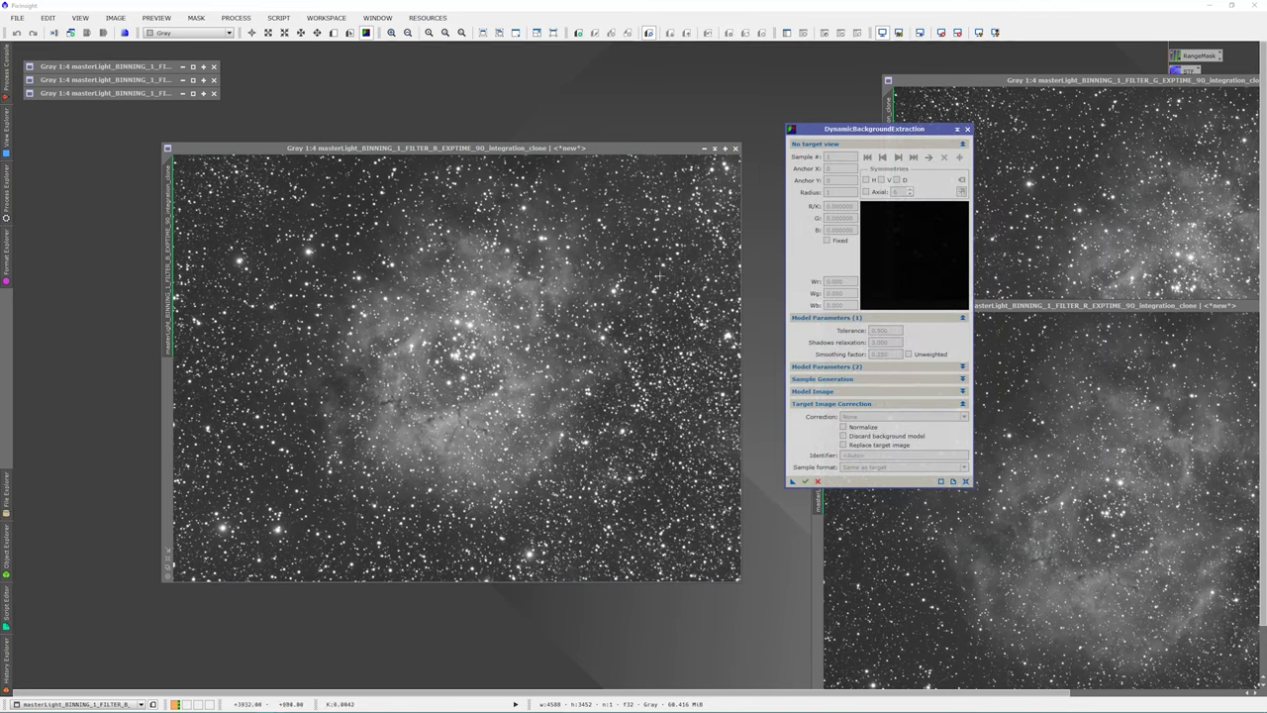
pyautogui.click(671, 143)
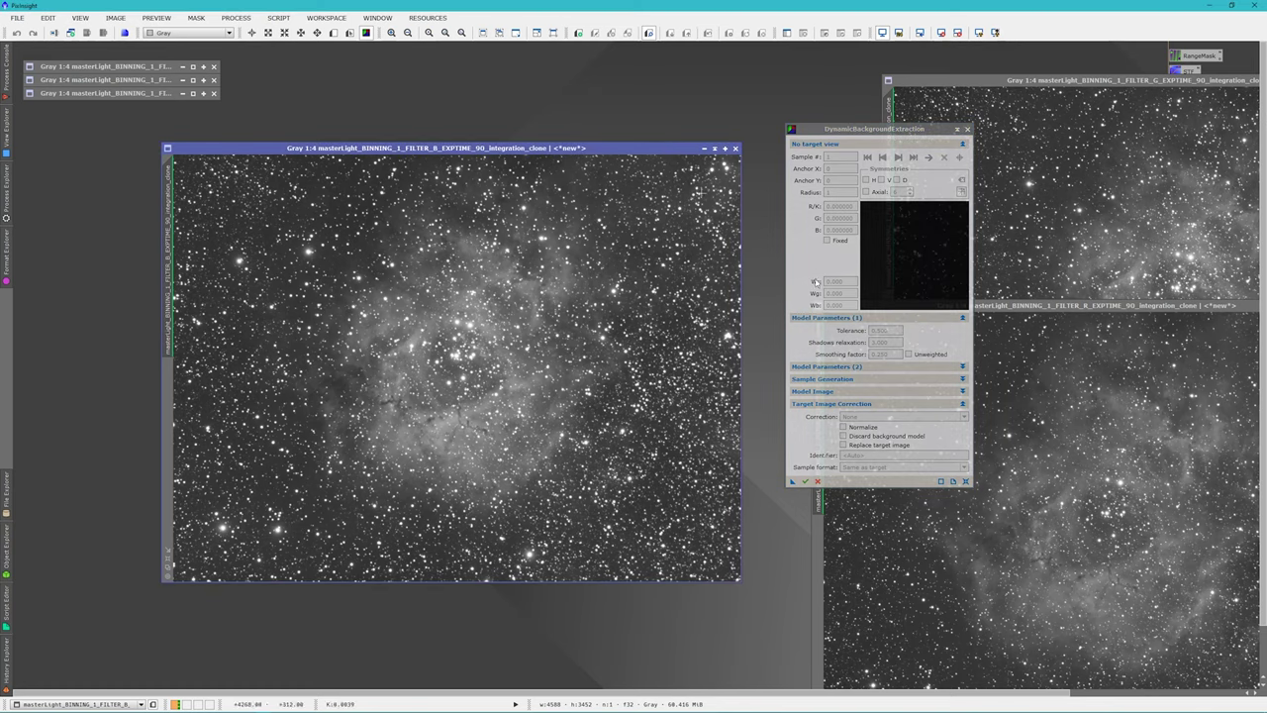
pyautogui.click(966, 481)
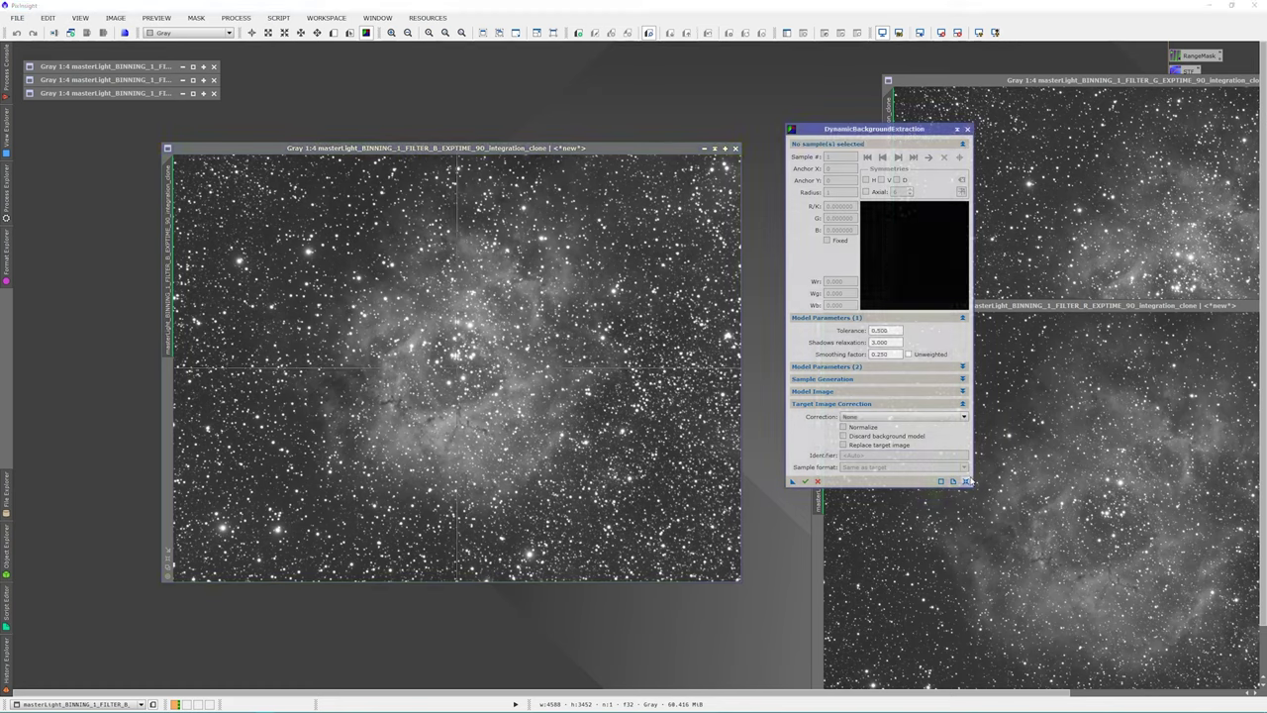
pyautogui.click(966, 482)
# - Set DBE tolerance to 2 and shadows relaxation to 6
pyautogui.write('2')
pyautogui.press('Tab')
pyautogui.write('6')
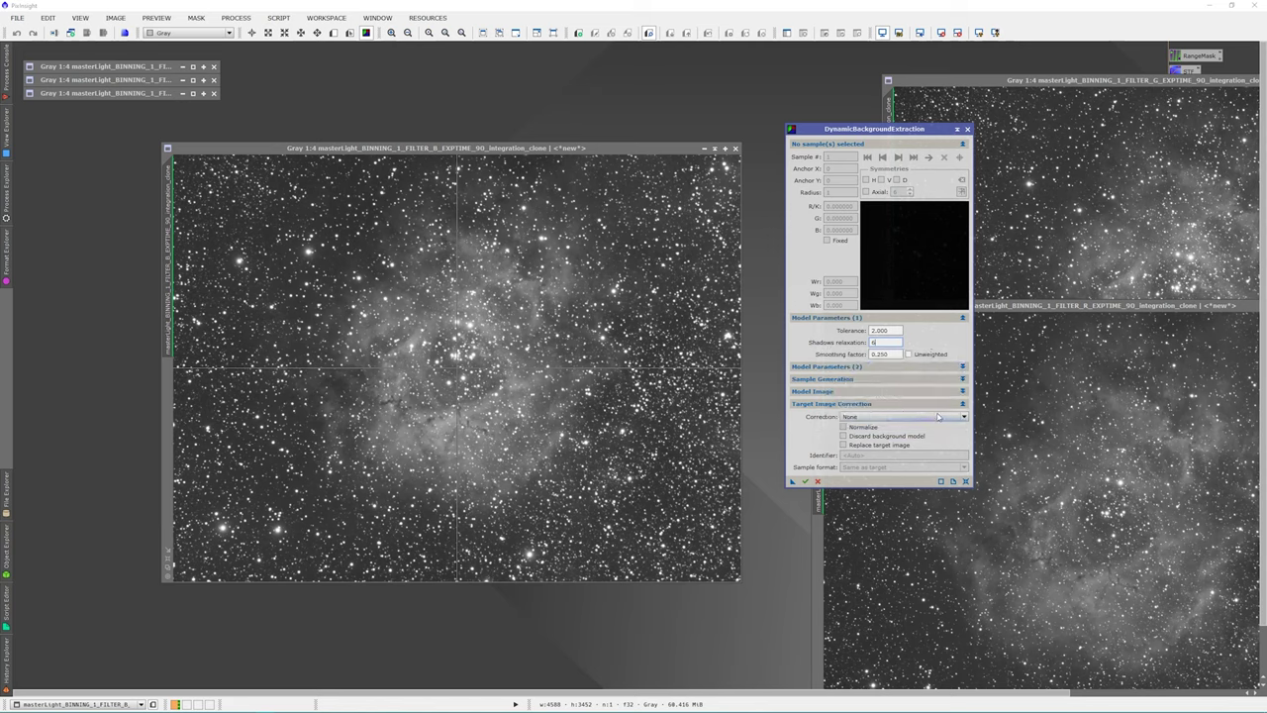
pyautogui.click(961, 379)
# - Generate background samples with radius 150 and save the settings as a process icon
pyautogui.click(892, 391)
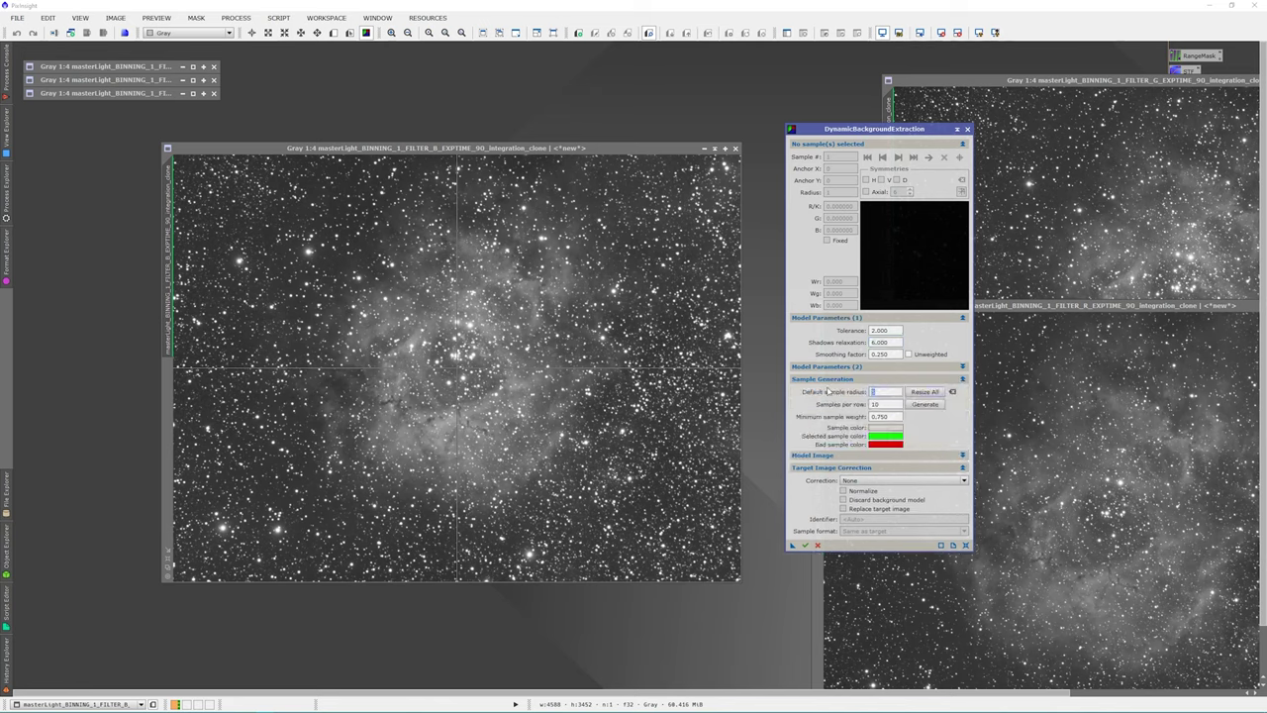
pyautogui.write('150')
pyautogui.click(925, 404)
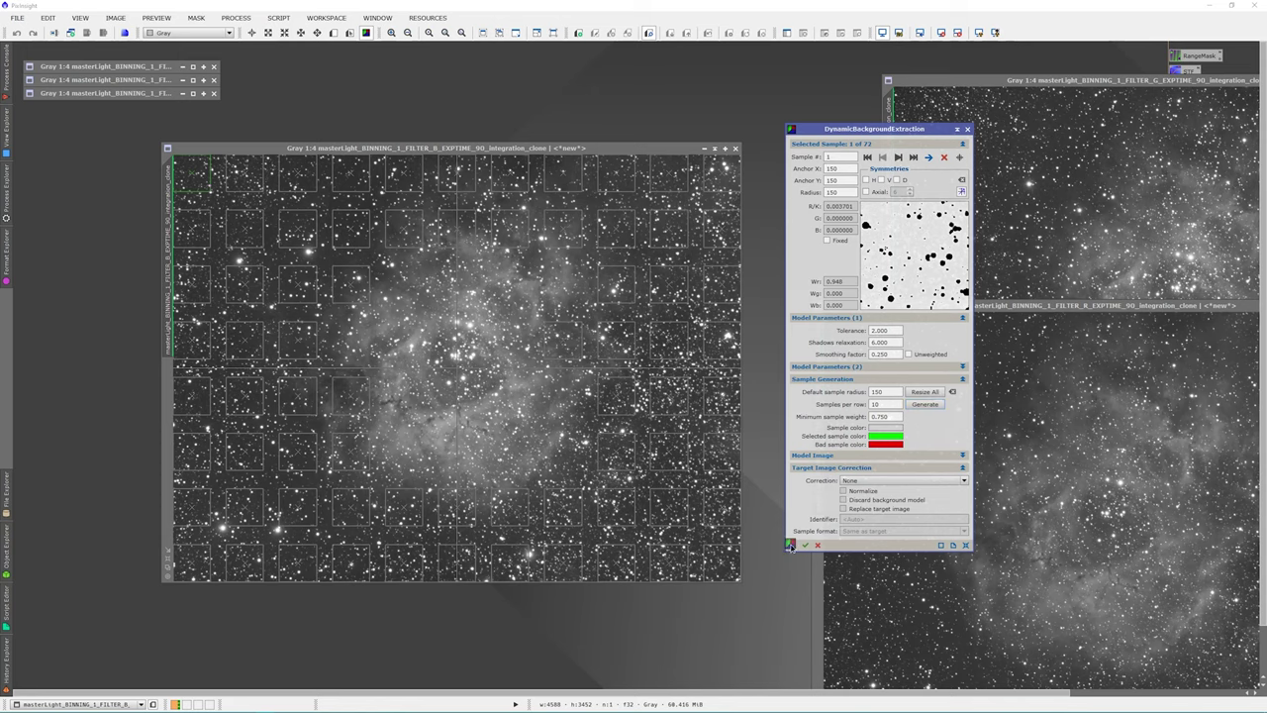
pyautogui.moveTo(792, 546); pyautogui.dragTo(747, 630)
pyautogui.moveTo(776, 621); pyautogui.dragTo(776, 623)
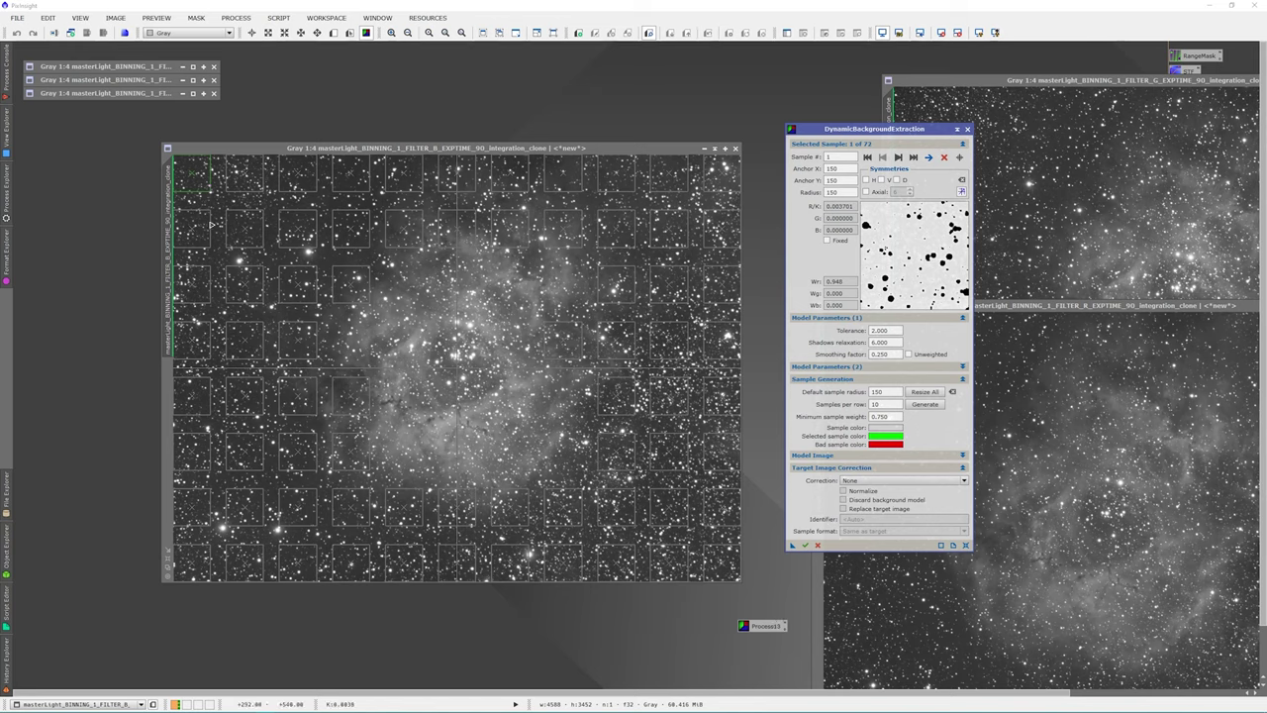
# - Delete the background samples in the left column of the B image
pyautogui.click(252, 229)
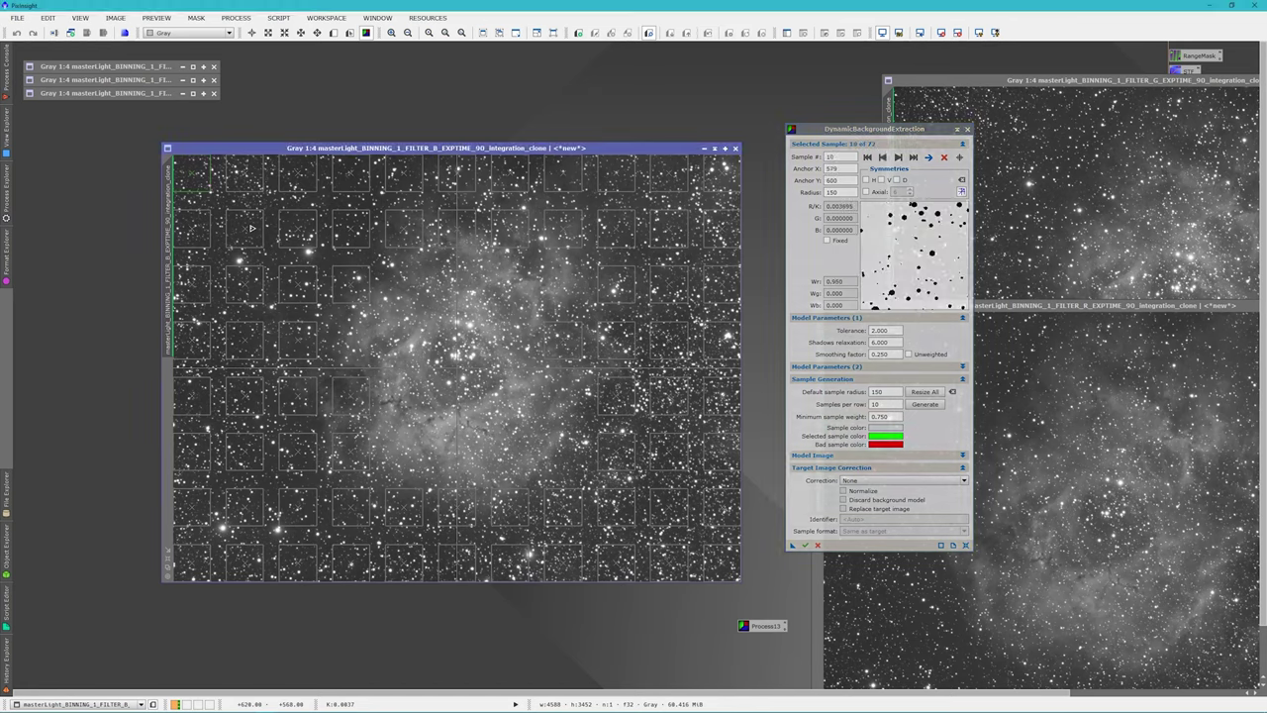
pyautogui.press('Delete')
pyautogui.press('Delete')
pyautogui.press('Delete')
pyautogui.press('Delete')
pyautogui.press('Delete')
pyautogui.press('Delete')
pyautogui.press('Delete')
pyautogui.press('Delete')
pyautogui.press('Delete')
pyautogui.press('Delete')
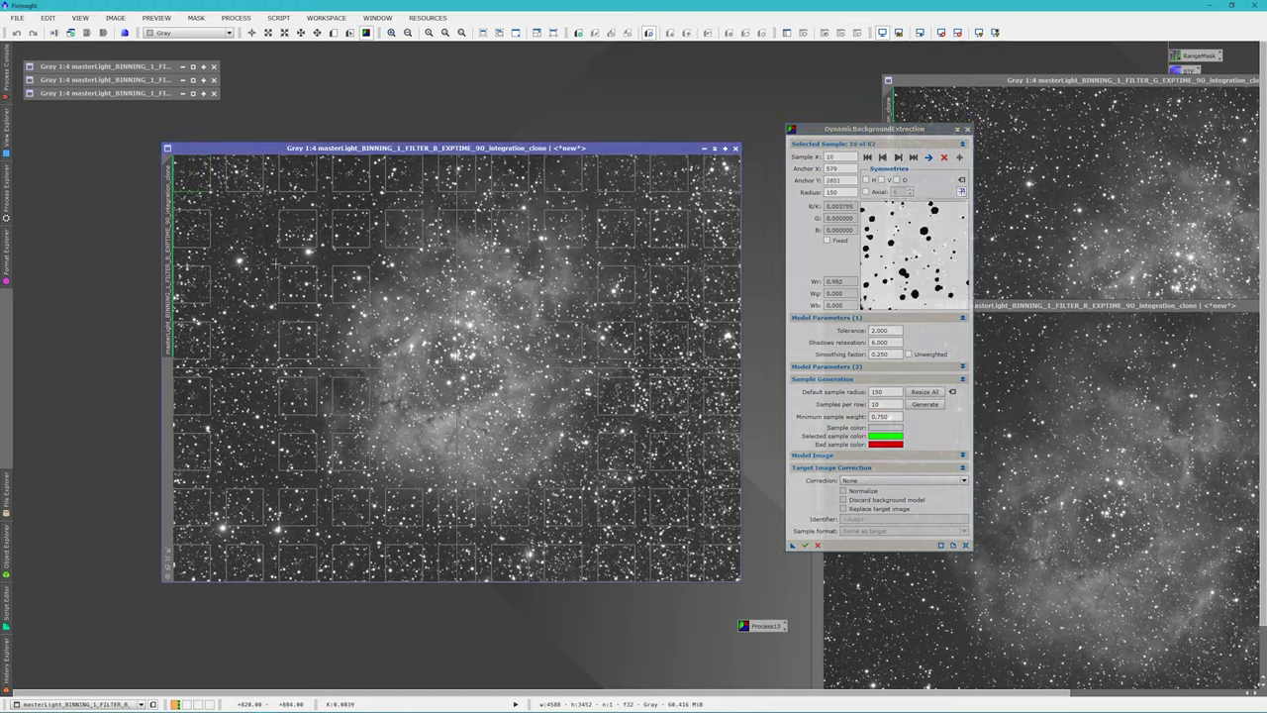
pyautogui.press('Delete')
pyautogui.press('Delete')
pyautogui.press('Delete')
pyautogui.press('Delete')
pyautogui.press('Delete')
pyautogui.press('Delete')
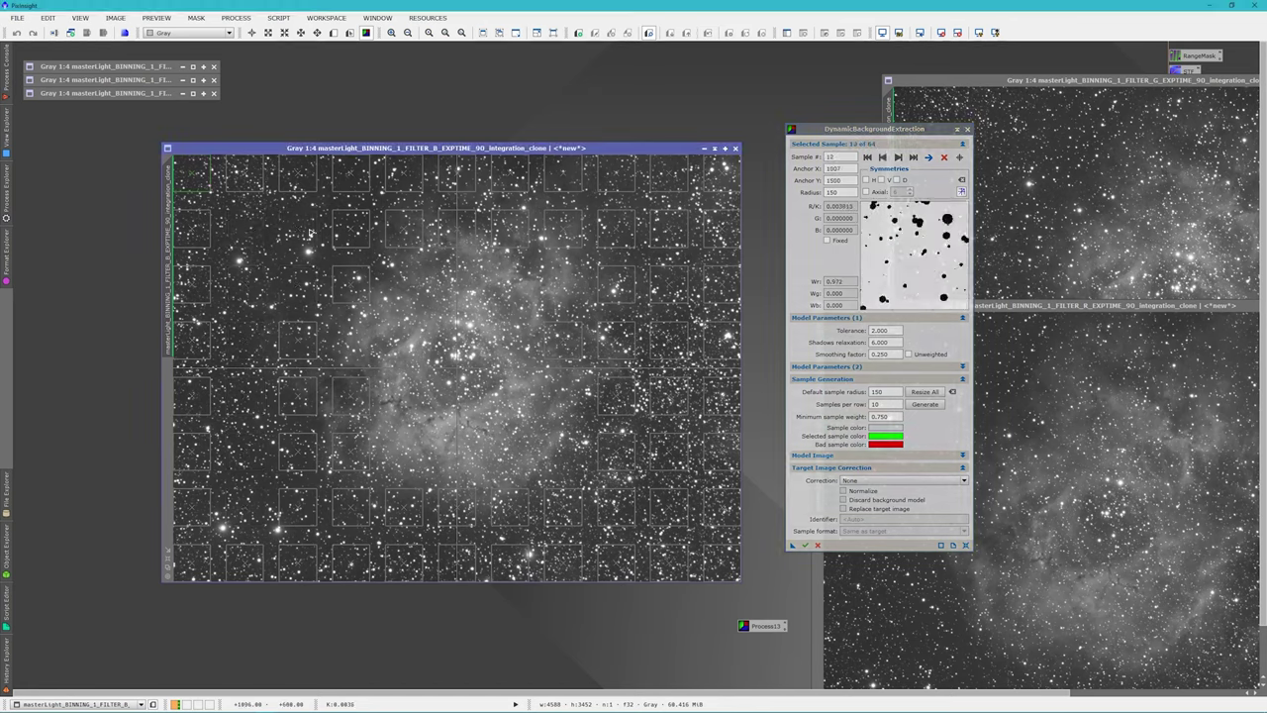
pyautogui.press('Delete')
pyautogui.press('Delete')
pyautogui.press('Delete')
pyautogui.press('Delete')
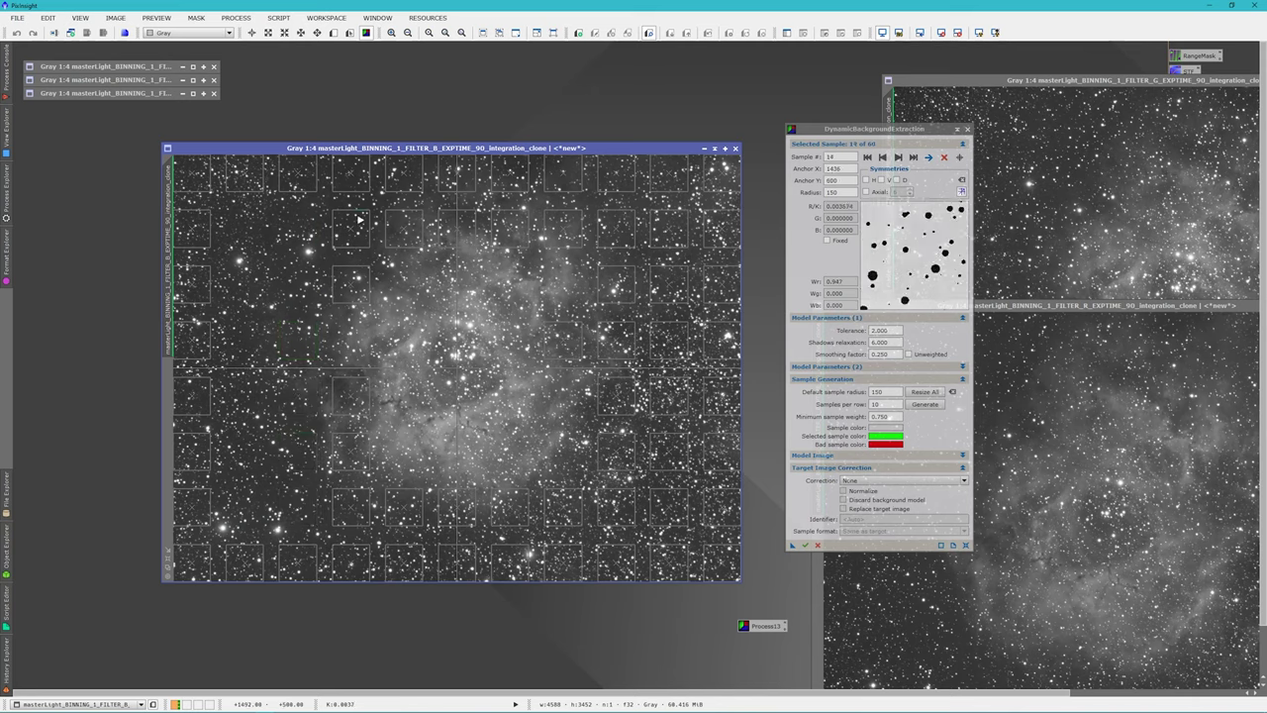
pyautogui.press('Delete')
pyautogui.press('Delete')
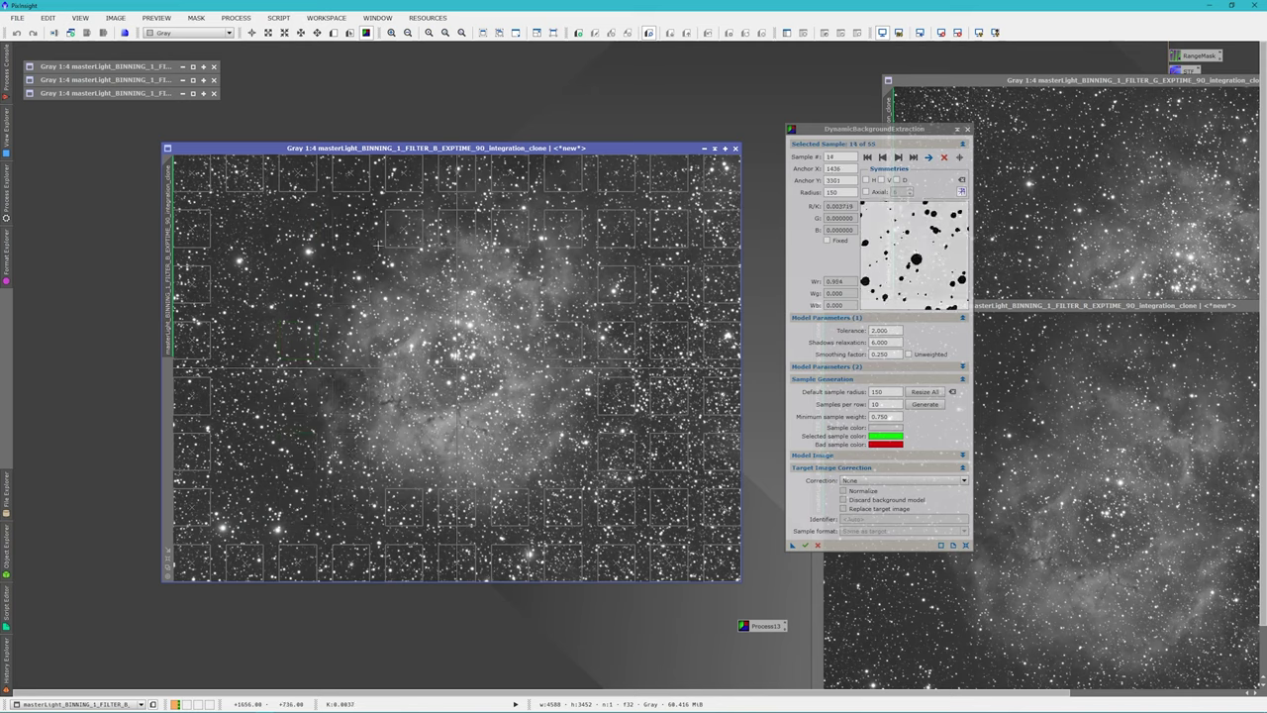
# - Delete the samples over the nebula, leaving 34, and save a new process icon
pyautogui.press('Delete')
pyautogui.press('Delete')
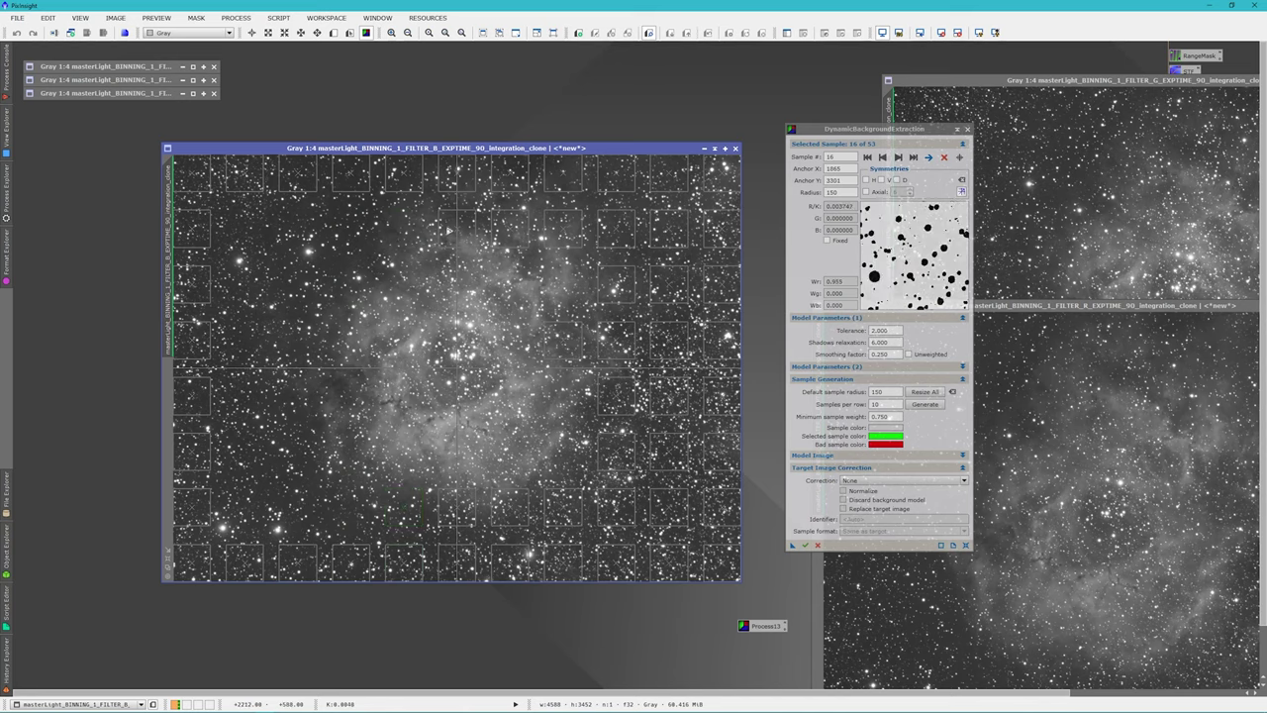
pyautogui.click(459, 230)
pyautogui.press('Delete')
pyautogui.press('Delete')
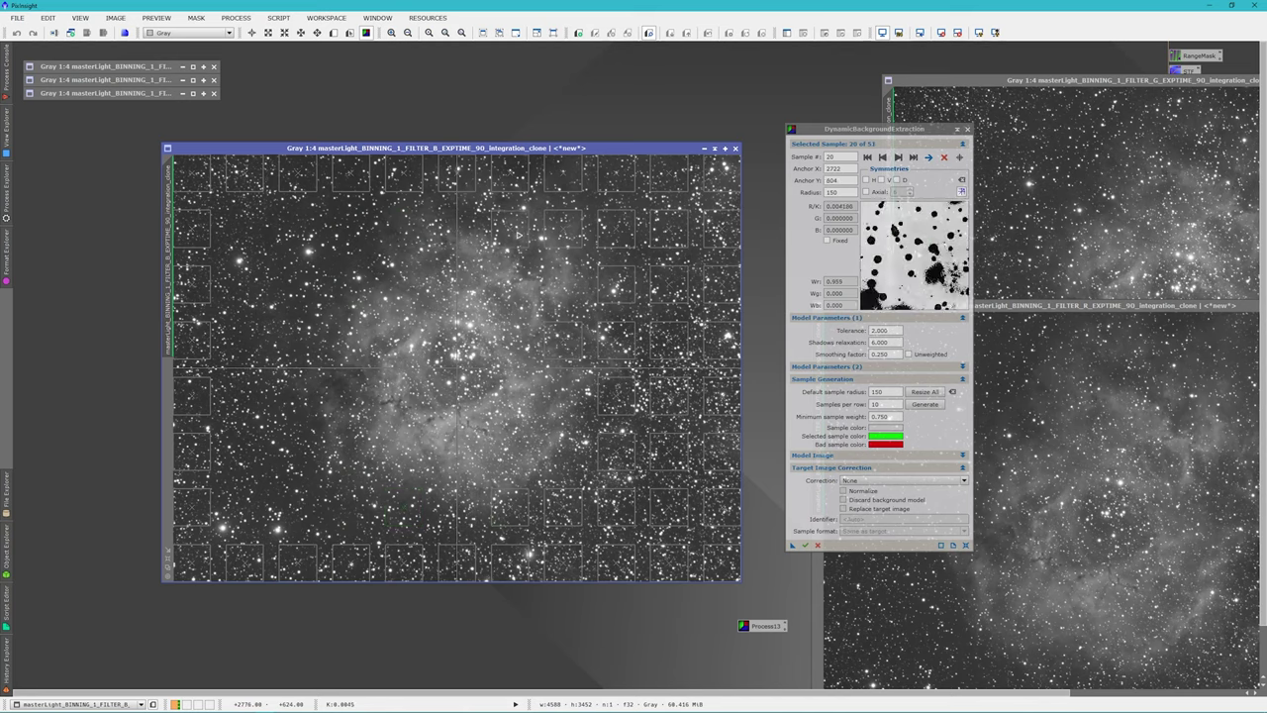
pyautogui.press('Delete')
pyautogui.press('Delete')
pyautogui.click(559, 236)
pyautogui.press('Delete')
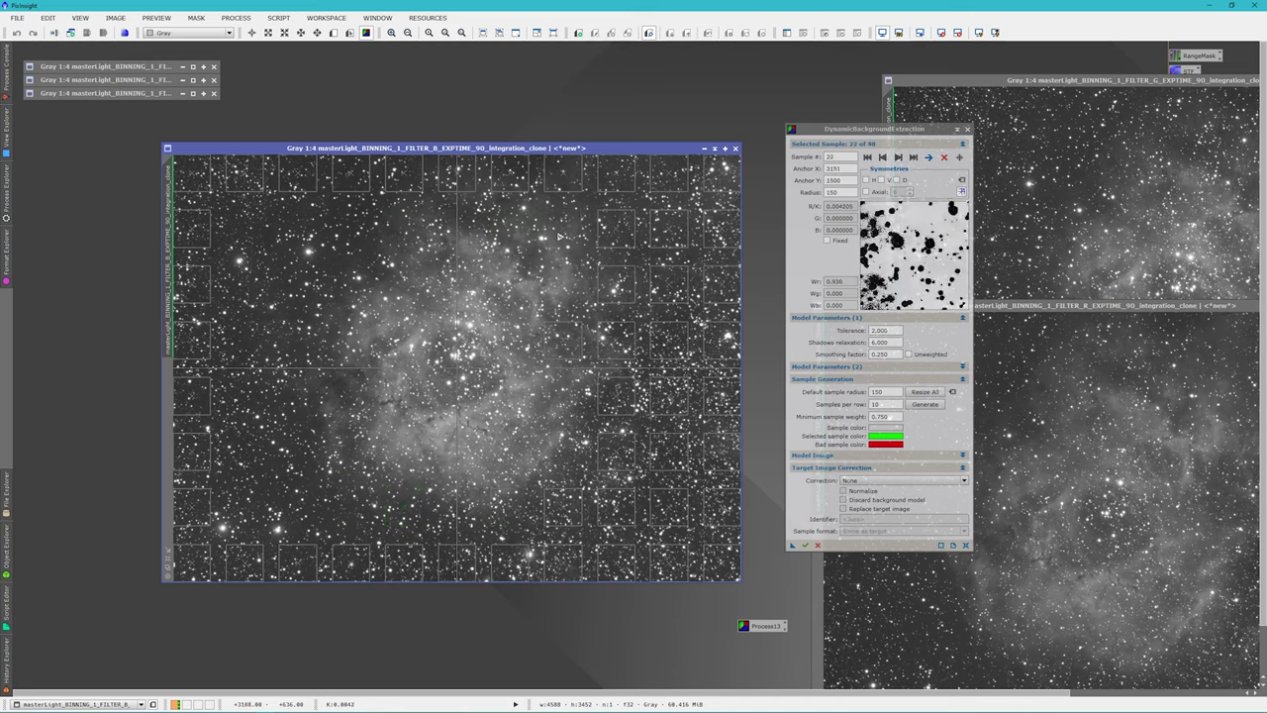
pyautogui.press('Delete')
pyautogui.press('Delete')
pyautogui.press('Delete')
pyautogui.press('Delete')
pyautogui.press('Delete')
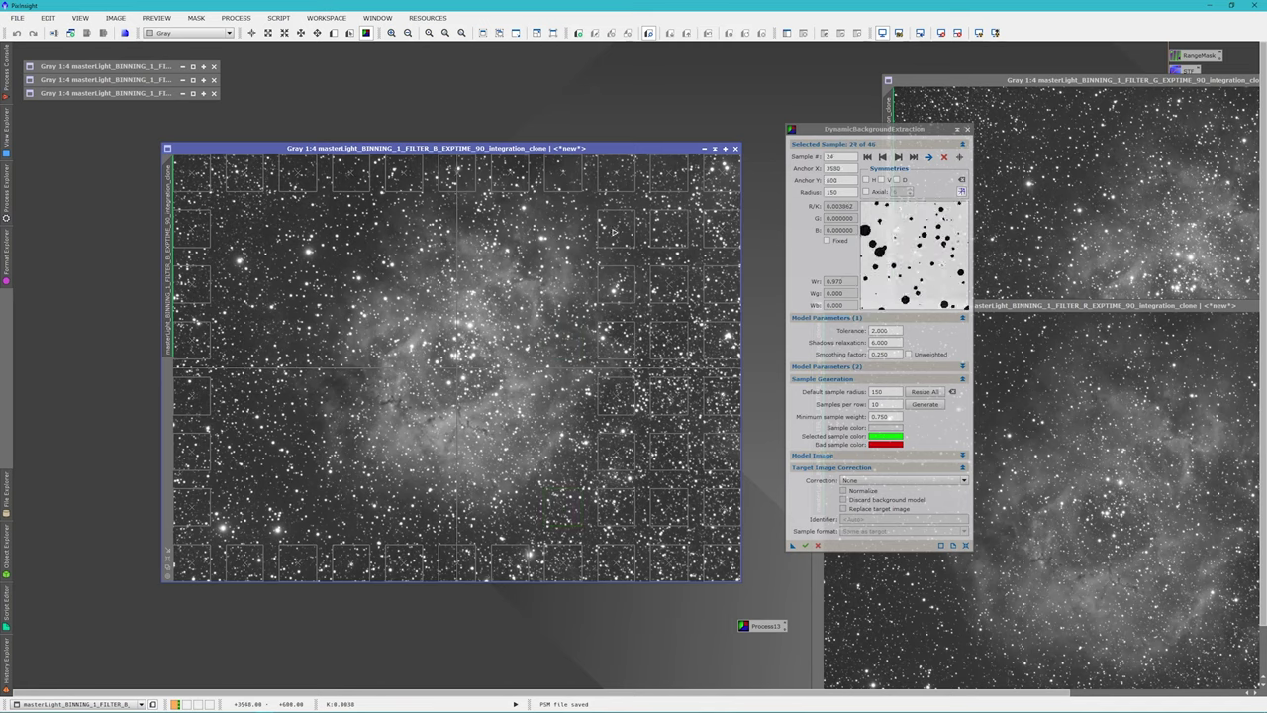
pyautogui.press('Delete')
pyautogui.press('Delete')
pyautogui.press('Delete')
pyautogui.press('Delete')
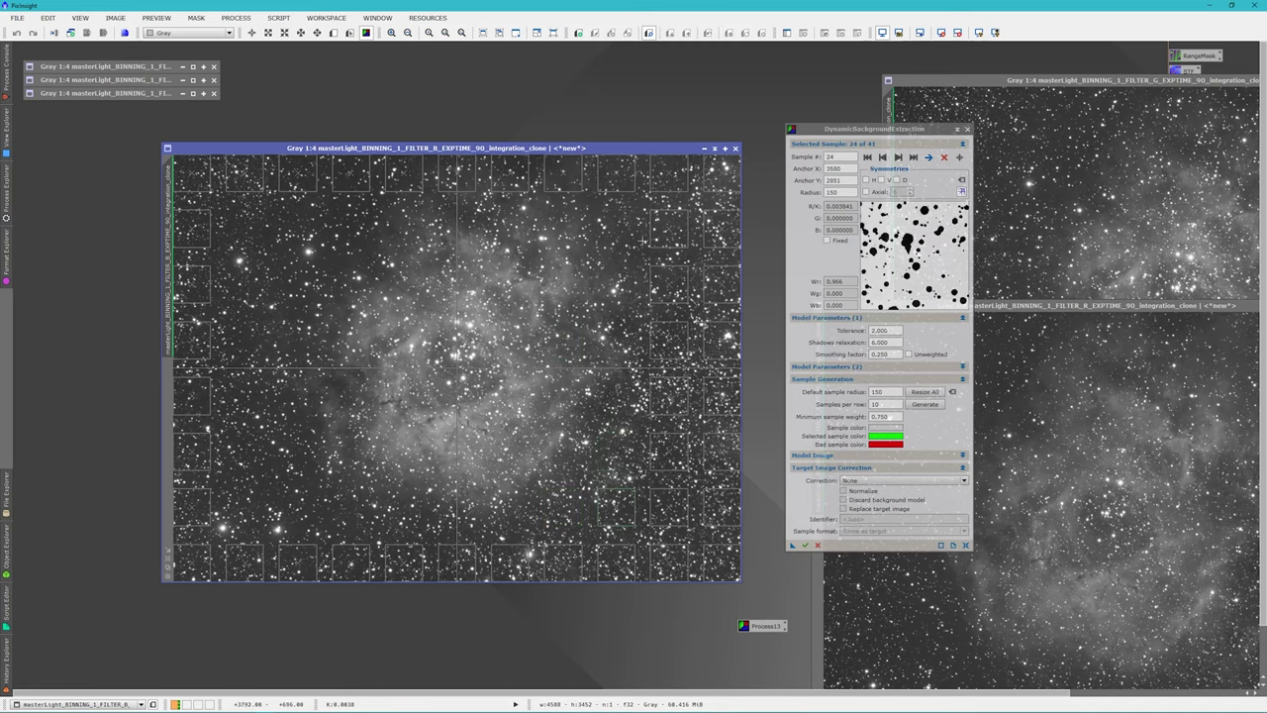
pyautogui.press('Delete')
pyautogui.press('Delete')
pyautogui.press('Delete')
pyautogui.press('Delete')
pyautogui.press('Delete')
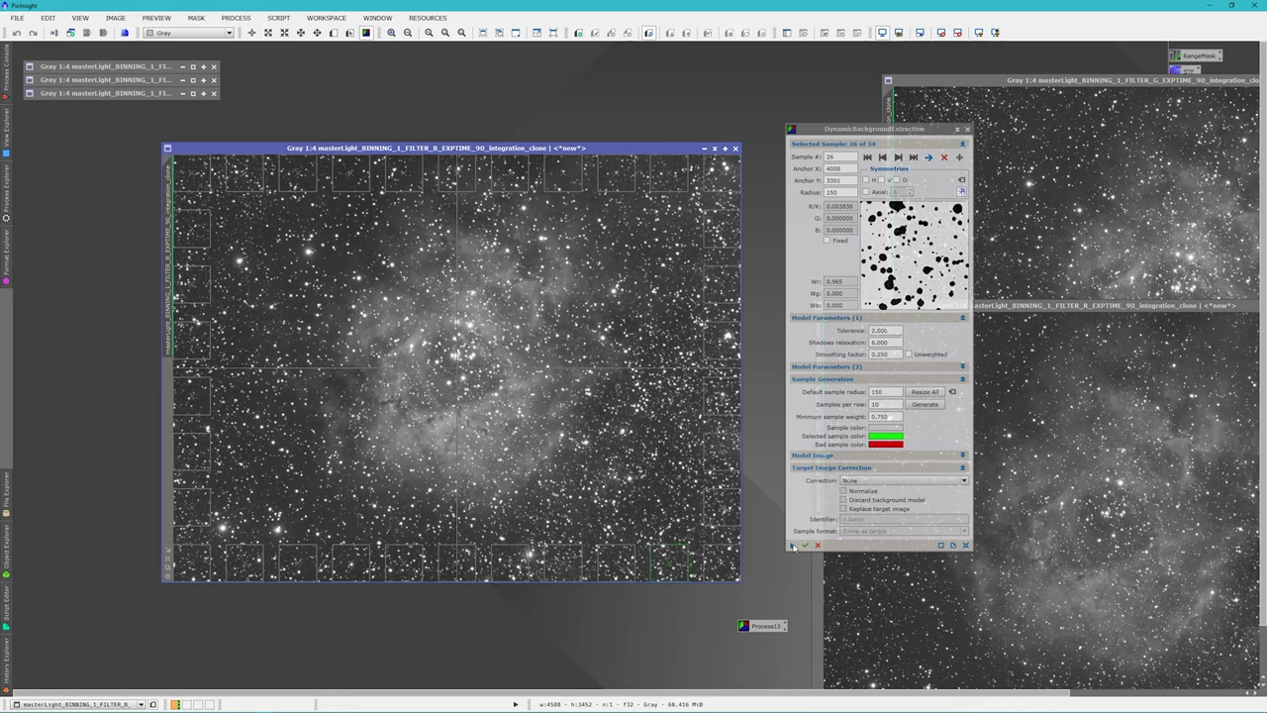
pyautogui.moveTo(793, 546); pyautogui.dragTo(683, 615)
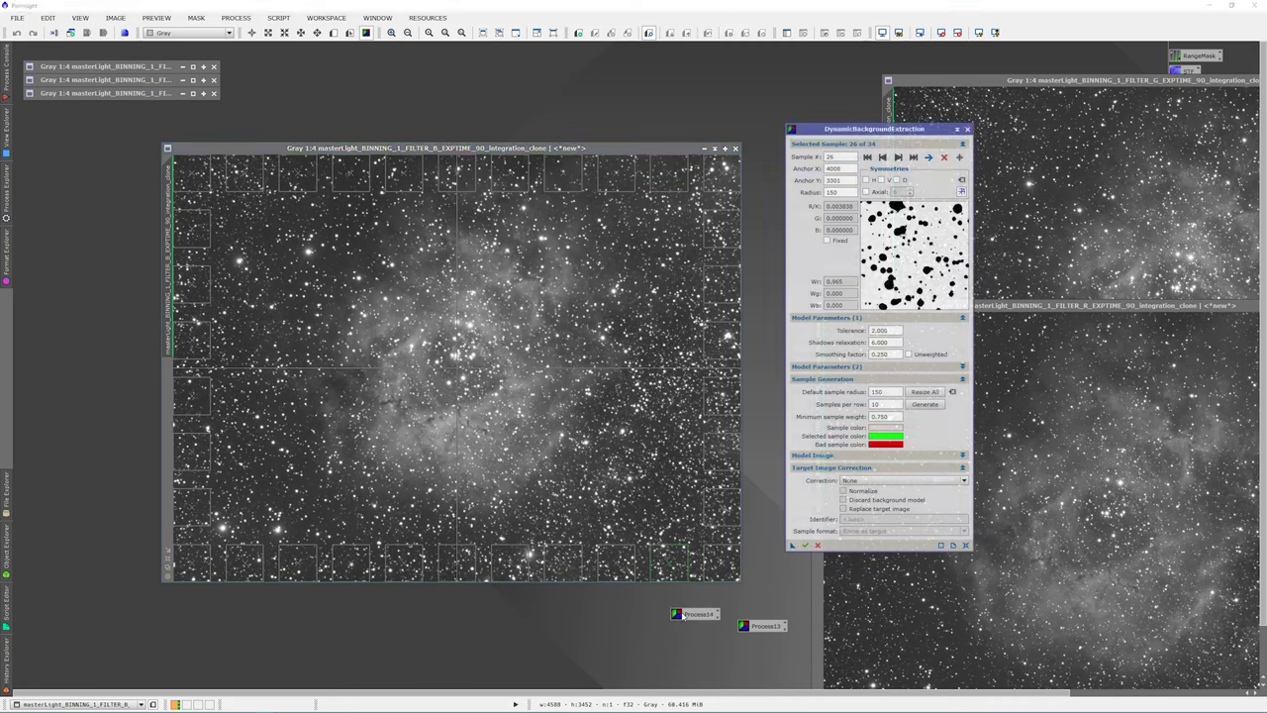
# - Delete the old Process13 icon and move Process14 into place
pyautogui.rightClick(760, 629)
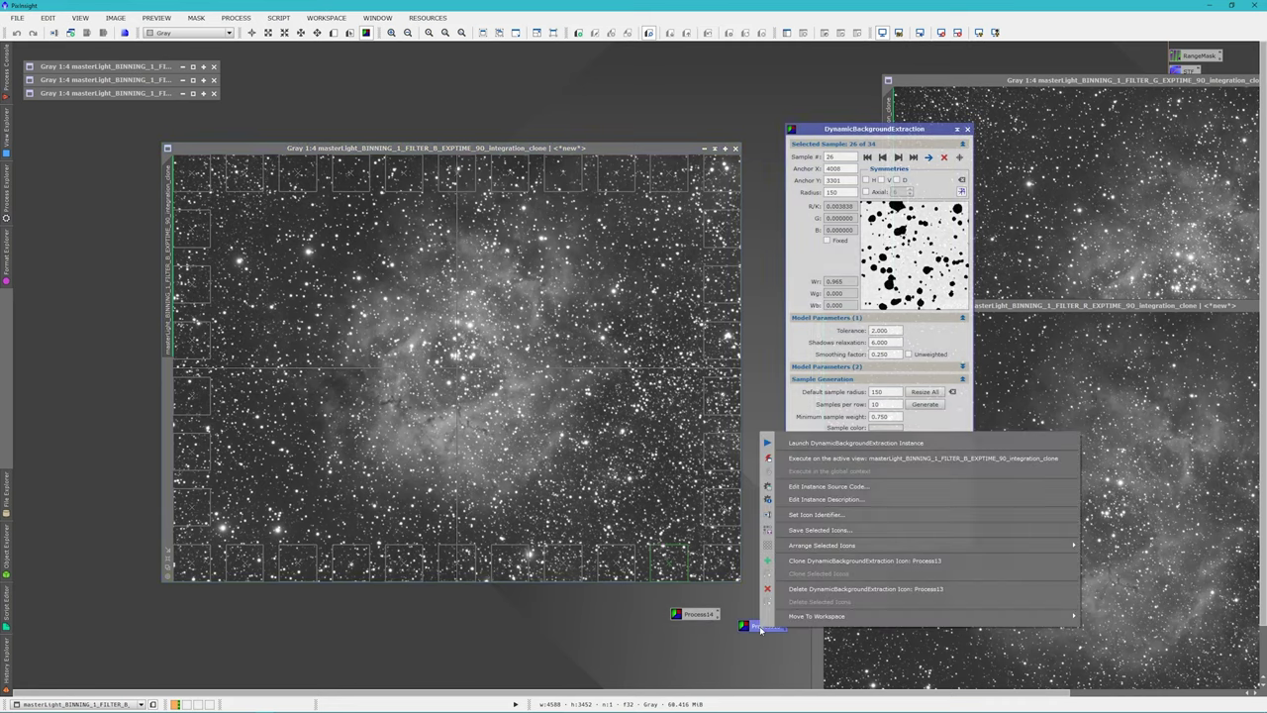
pyautogui.click(811, 590)
pyautogui.moveTo(675, 614); pyautogui.dragTo(751, 630)
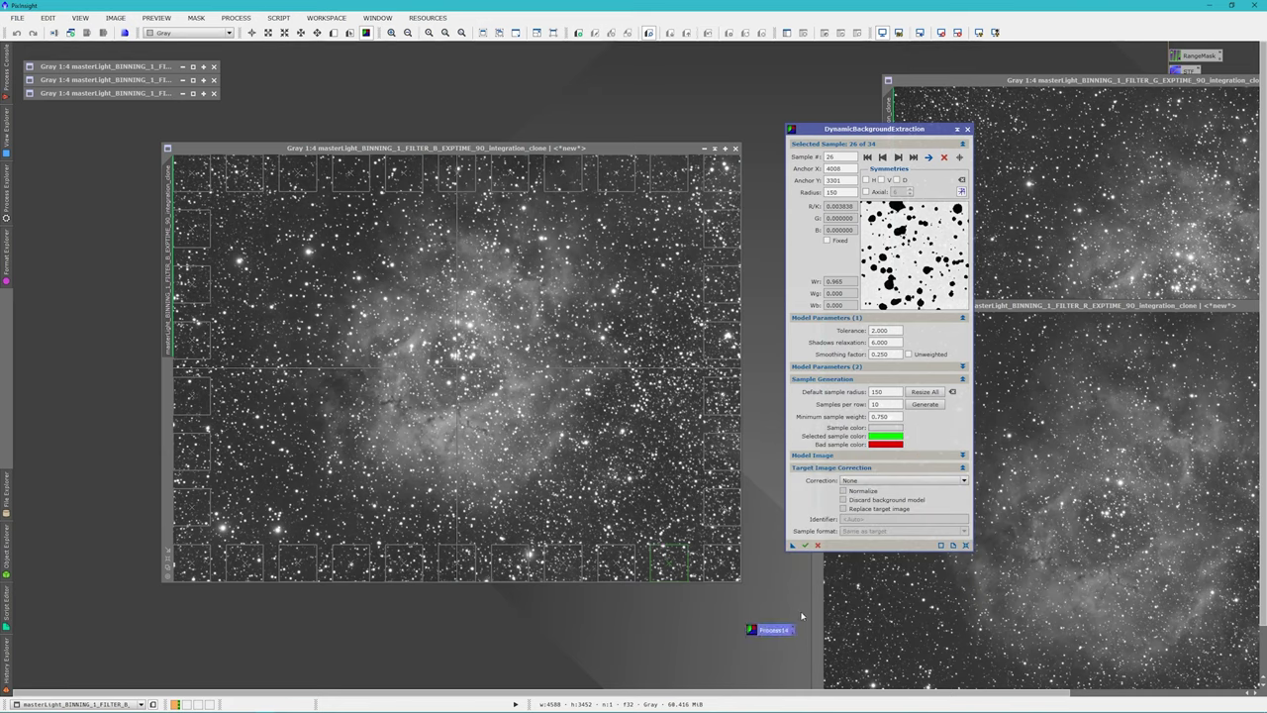
pyautogui.click(657, 147)
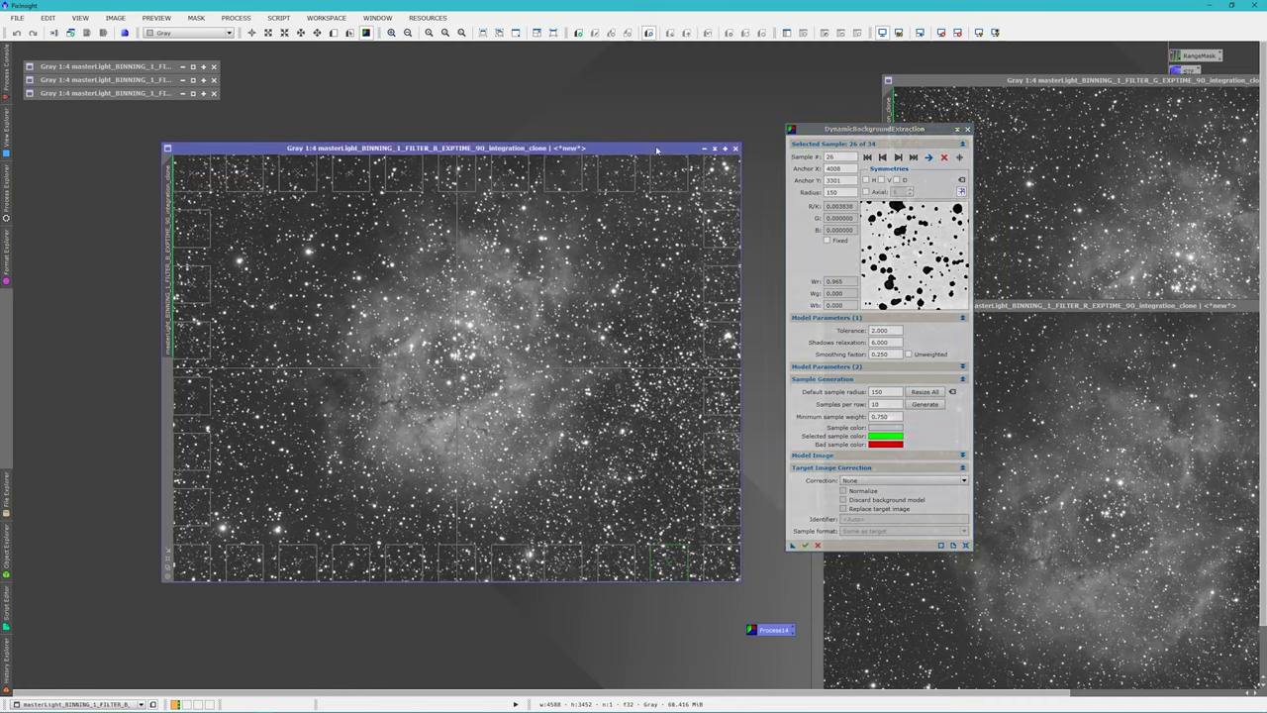
# - Apply DBE to the B image with Division correction, discarding the model and replacing the target
pyautogui.click(887, 483)
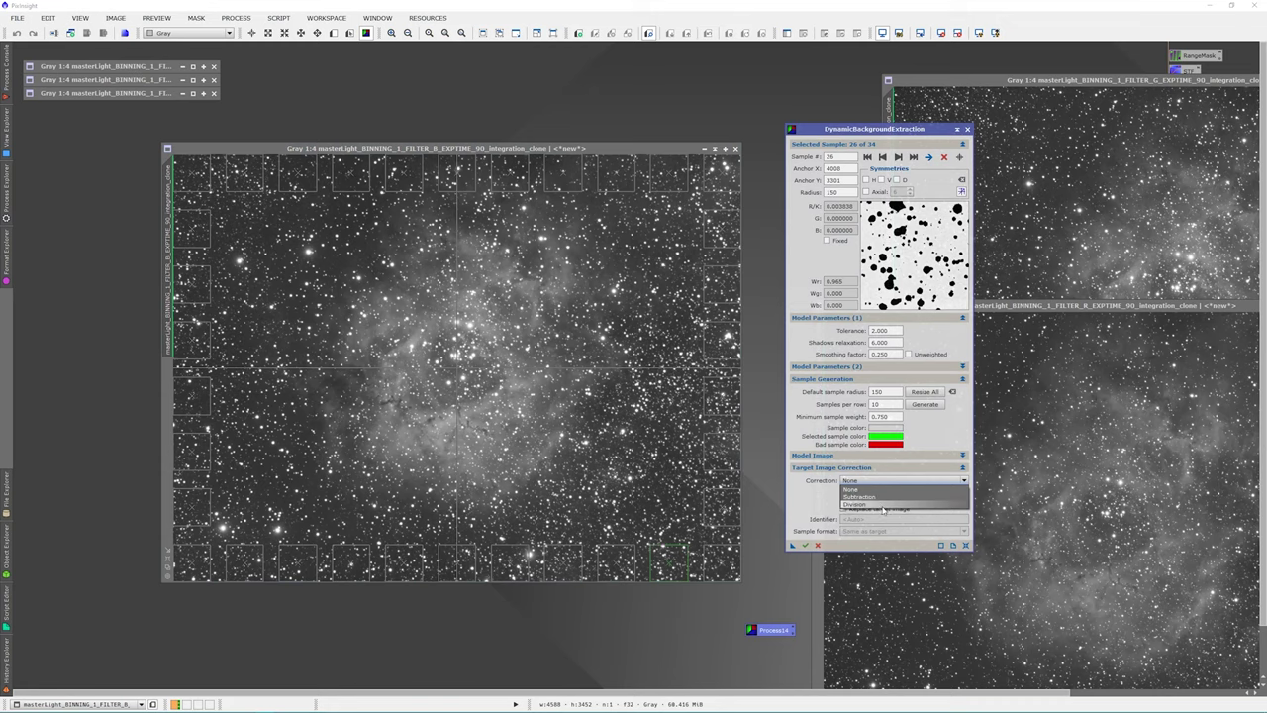
pyautogui.click(871, 504)
pyautogui.click(861, 501)
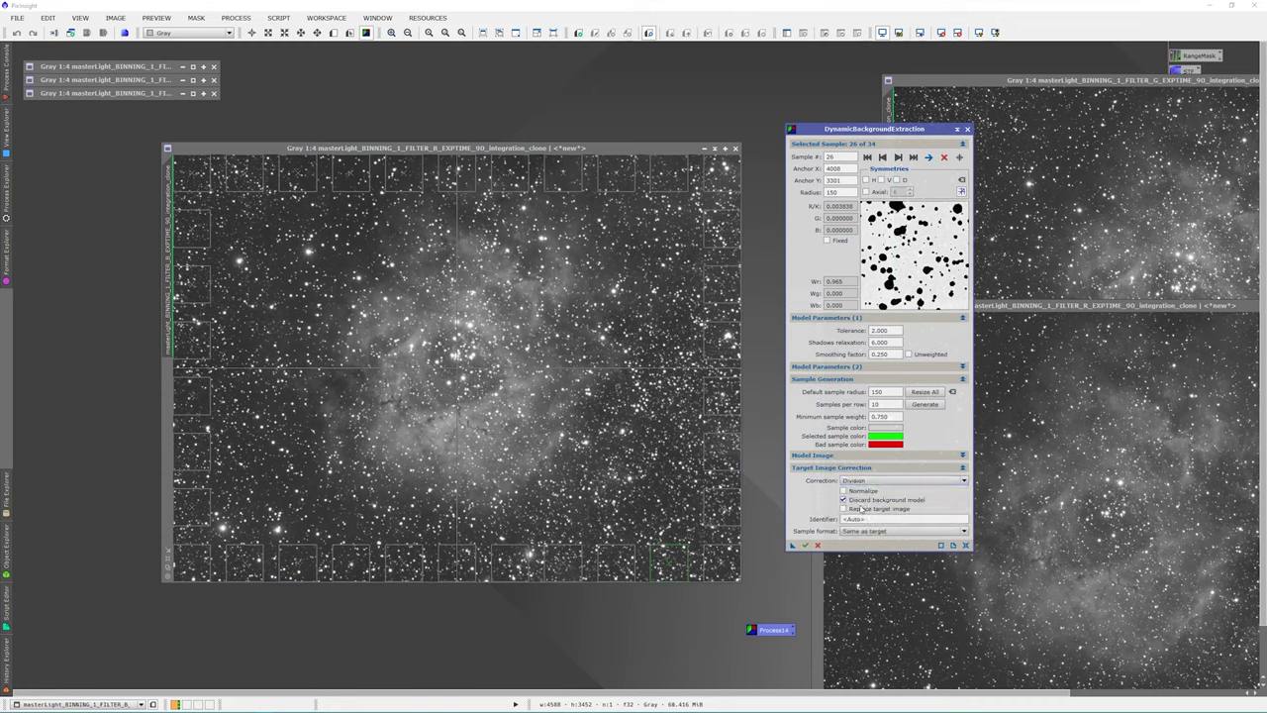
pyautogui.click(858, 509)
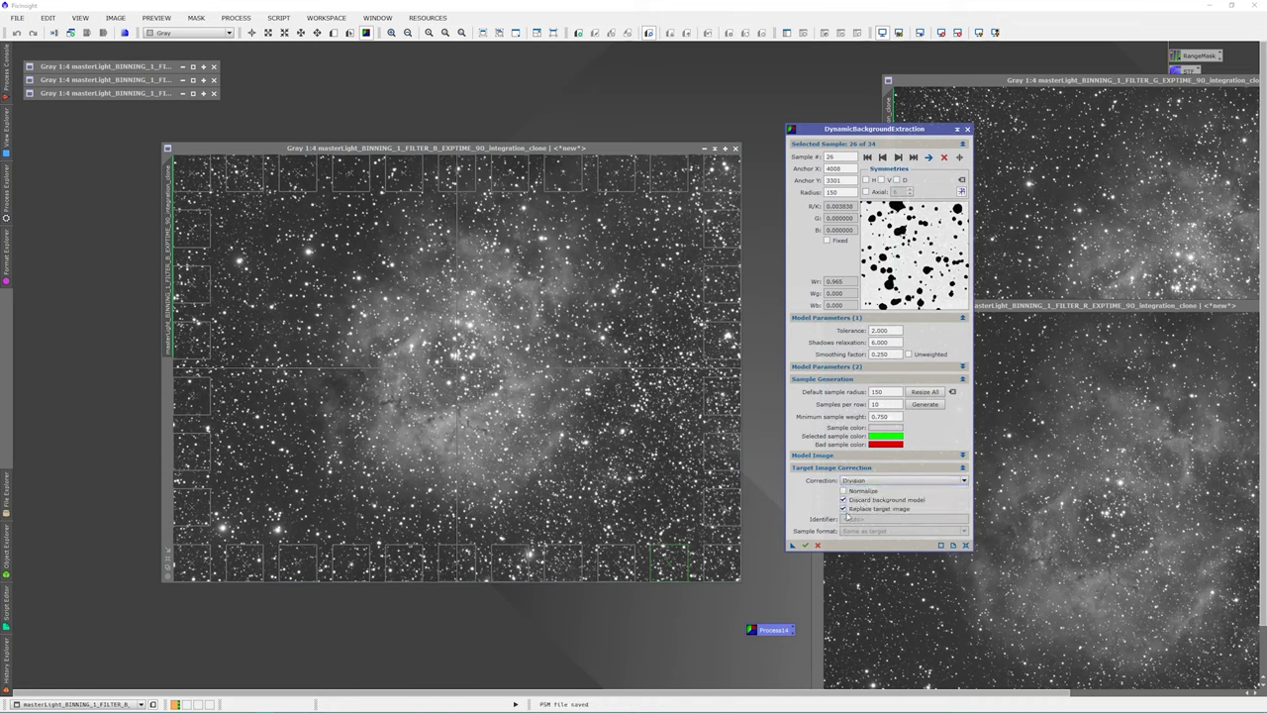
pyautogui.click(805, 545)
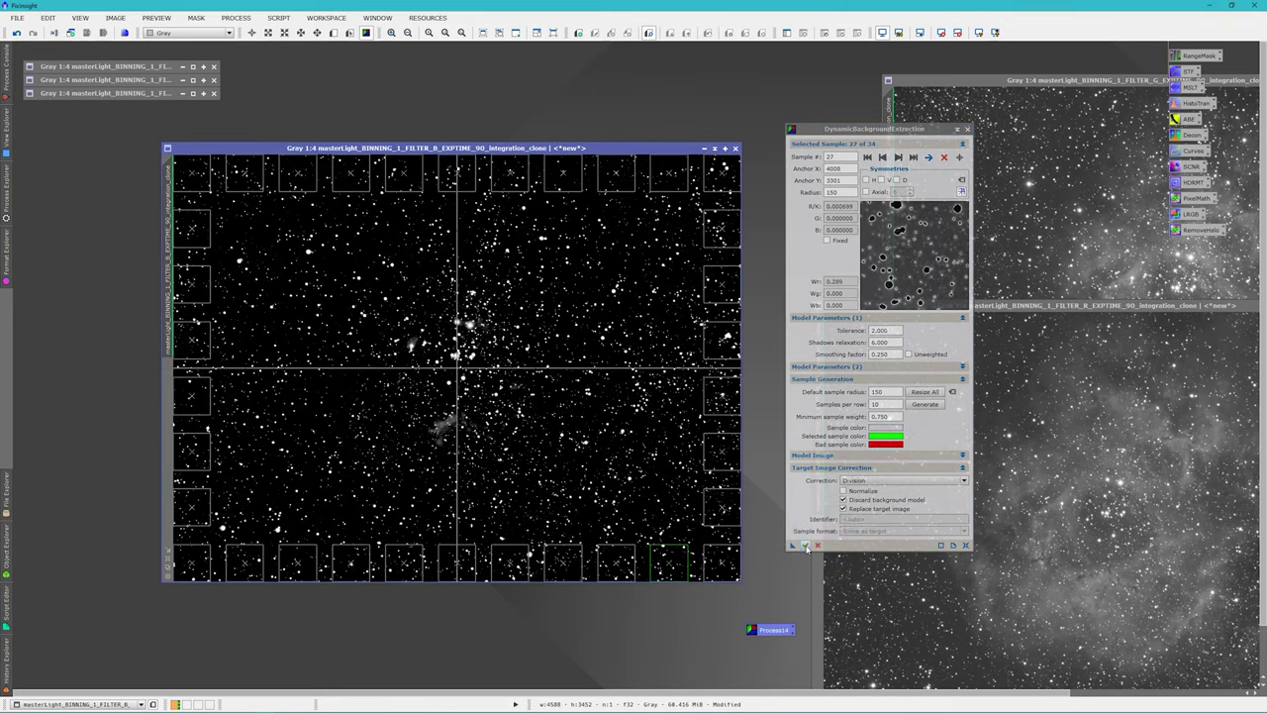
# - Refresh the STF auto-stretch, then close DBE and confirm ending the session
pyautogui.click(941, 32)
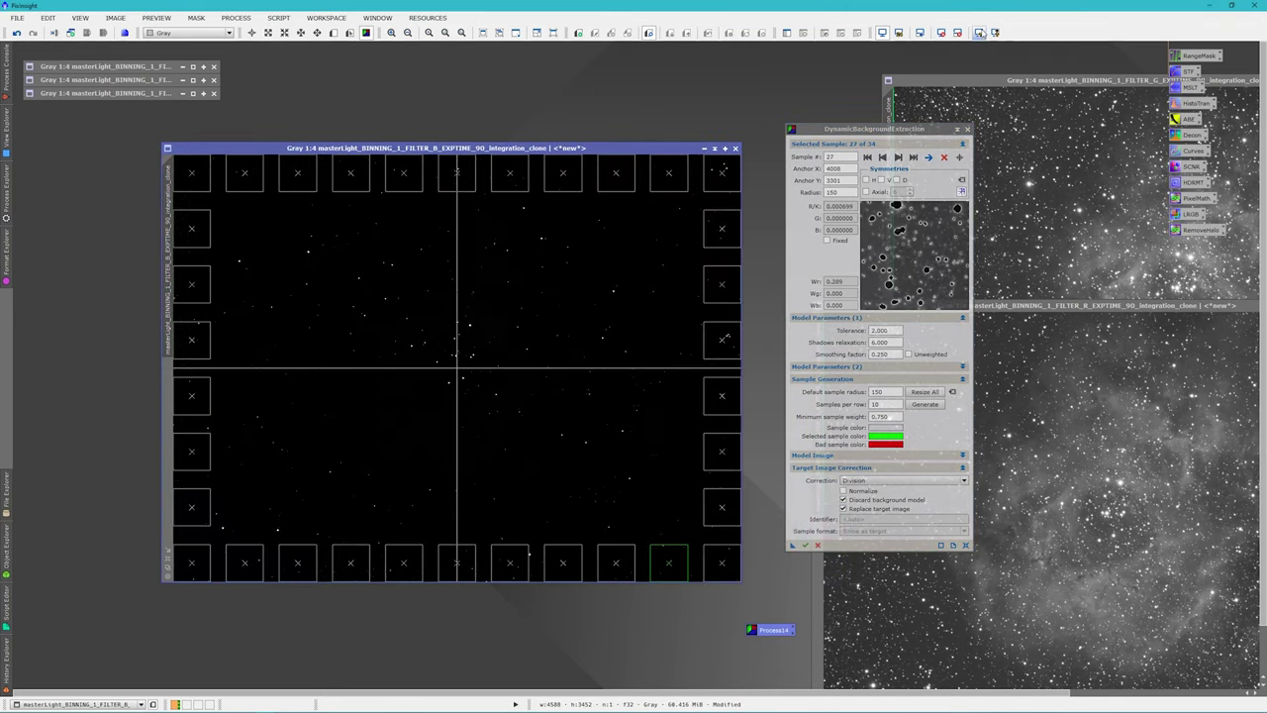
pyautogui.click(978, 33)
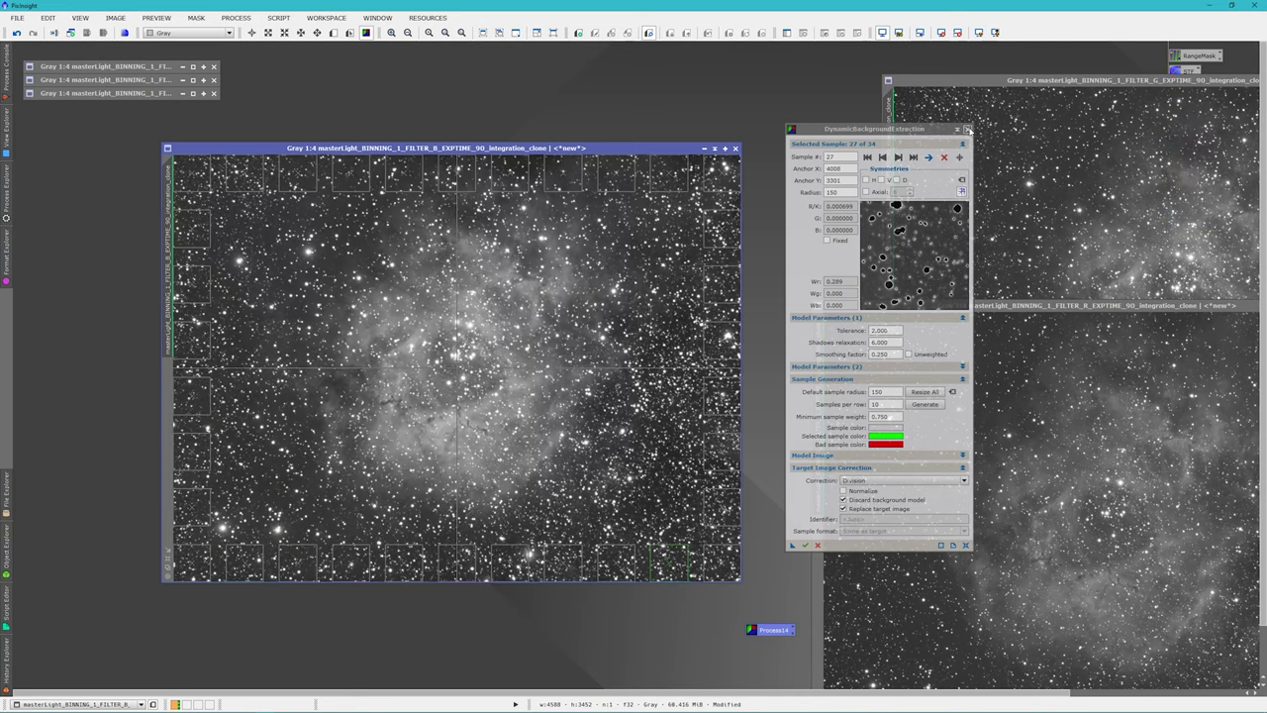
pyautogui.click(969, 129)
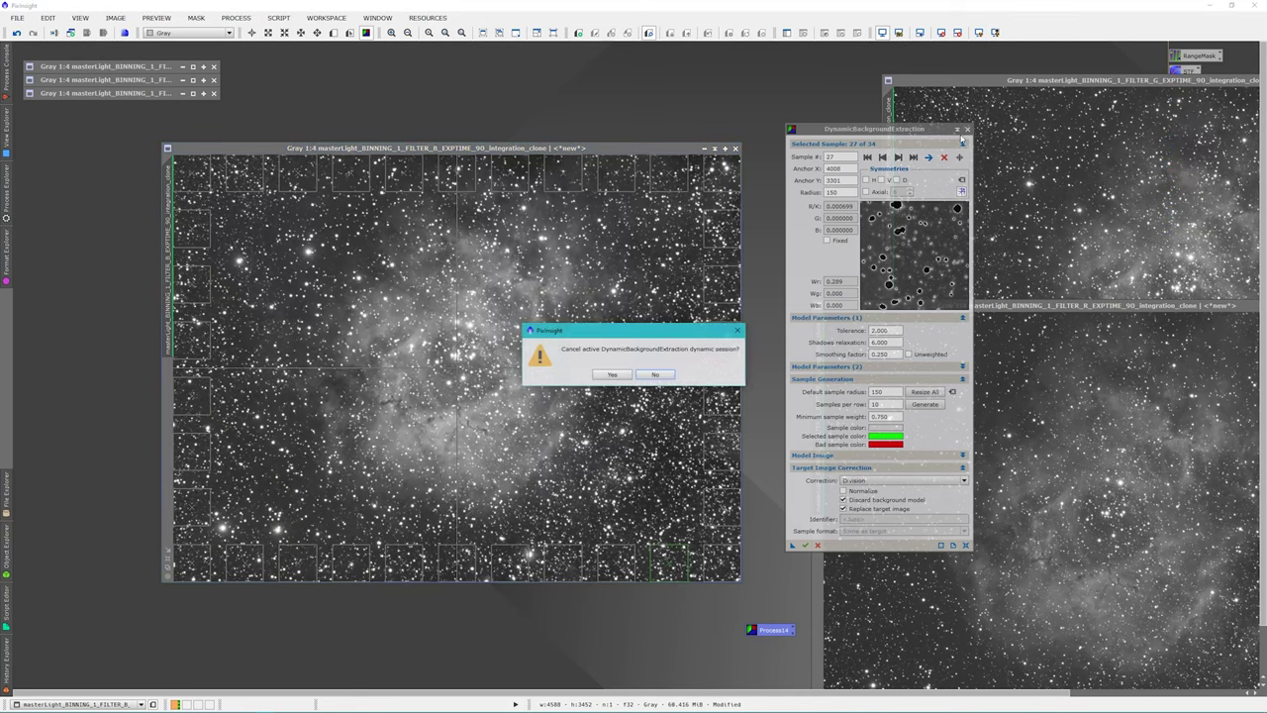
pyautogui.click(612, 375)
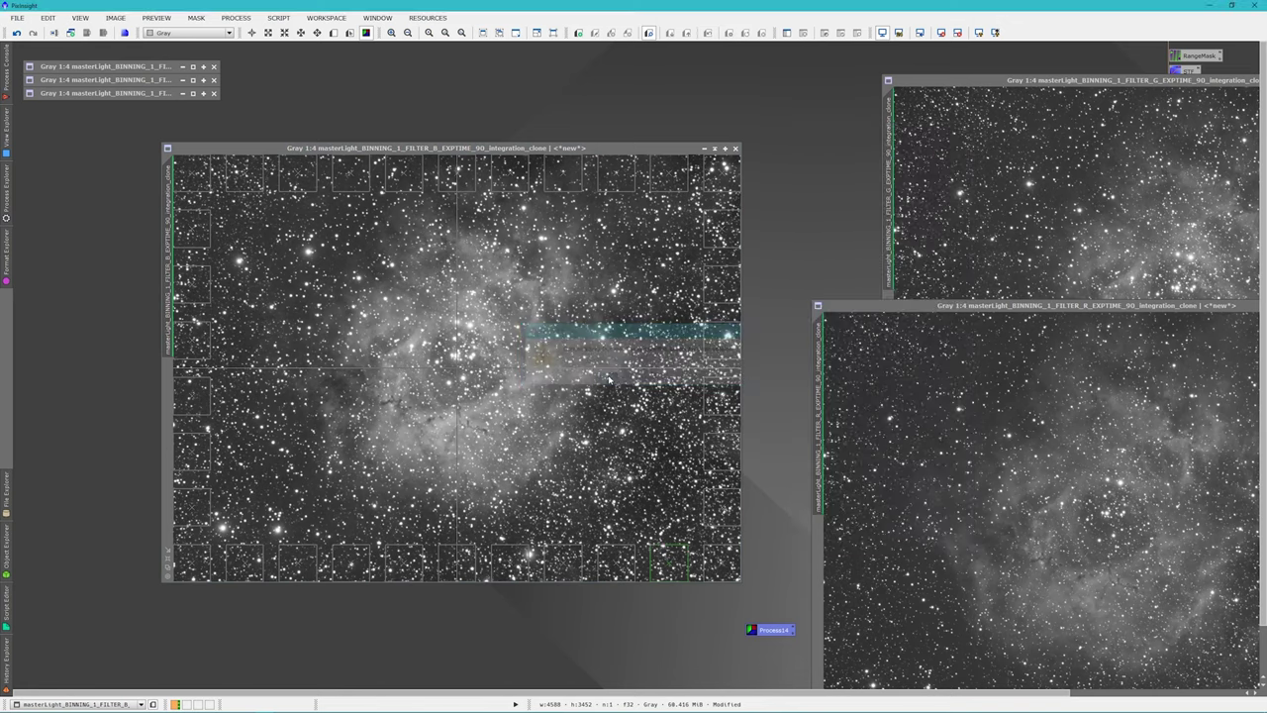
# - Apply Process14 to the B image with Subtraction correction, replacing the target
pyautogui.doubleClick(764, 631)
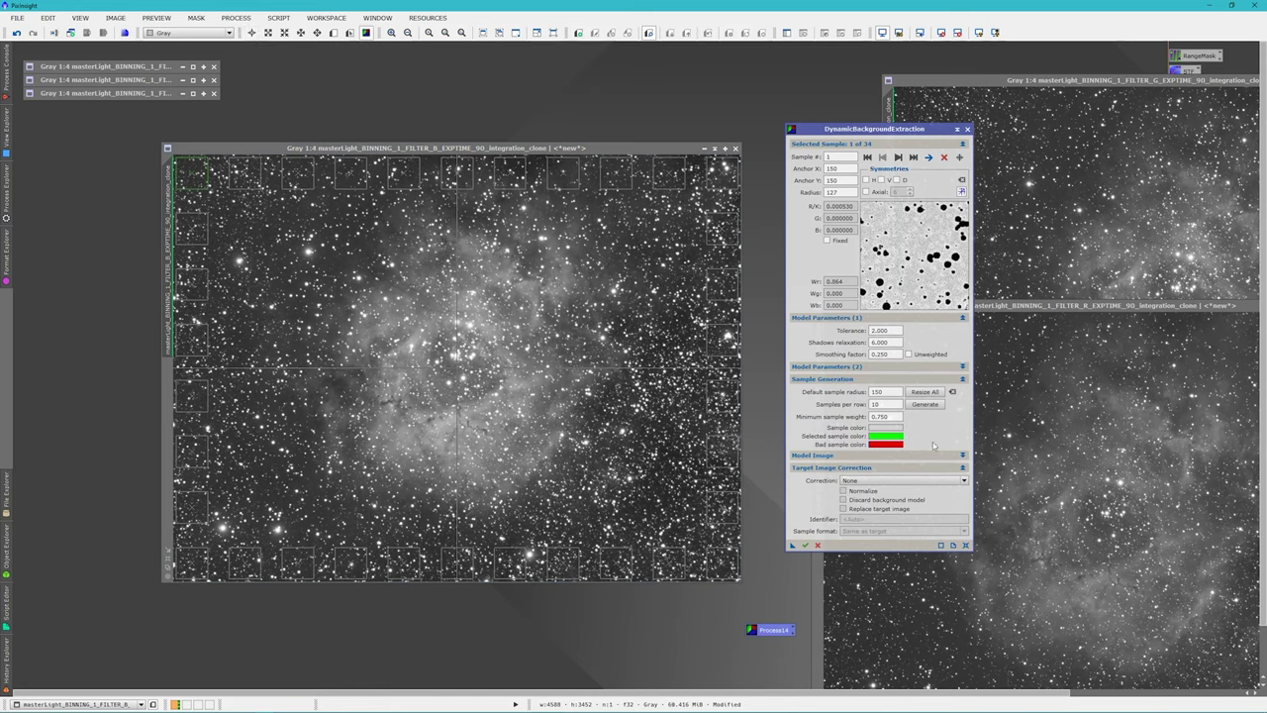
pyautogui.click(874, 482)
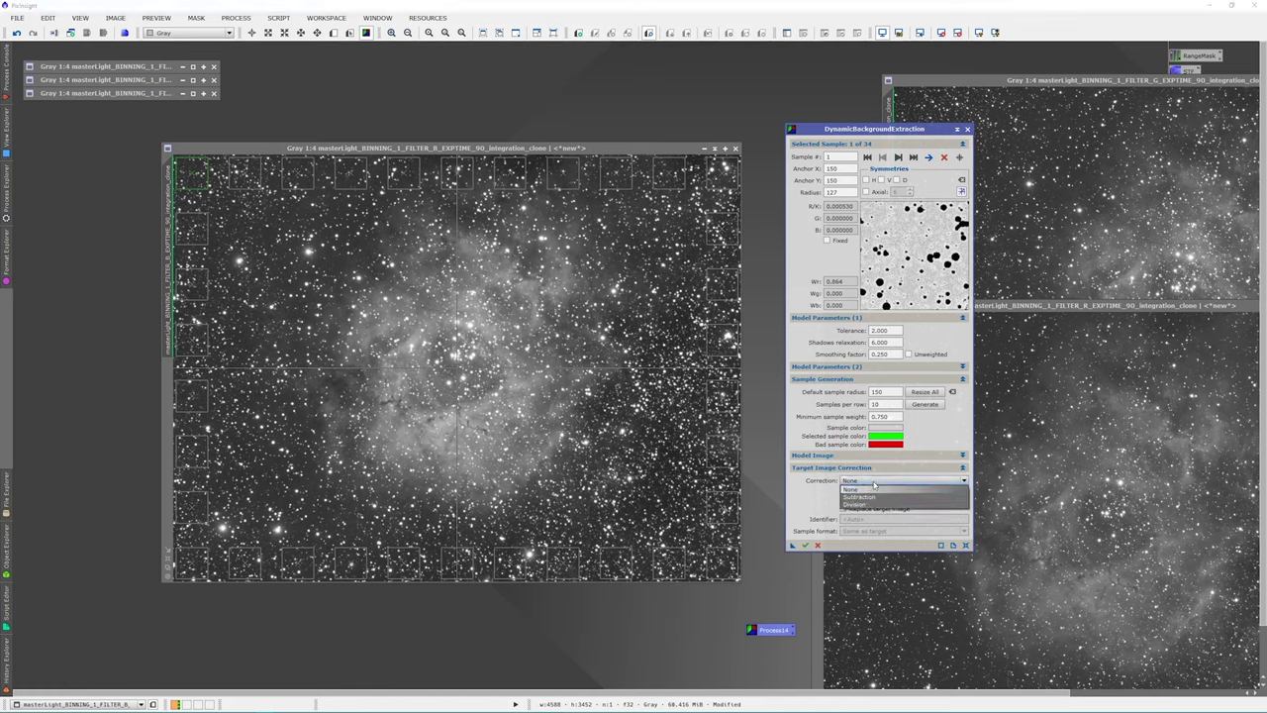
pyautogui.click(876, 498)
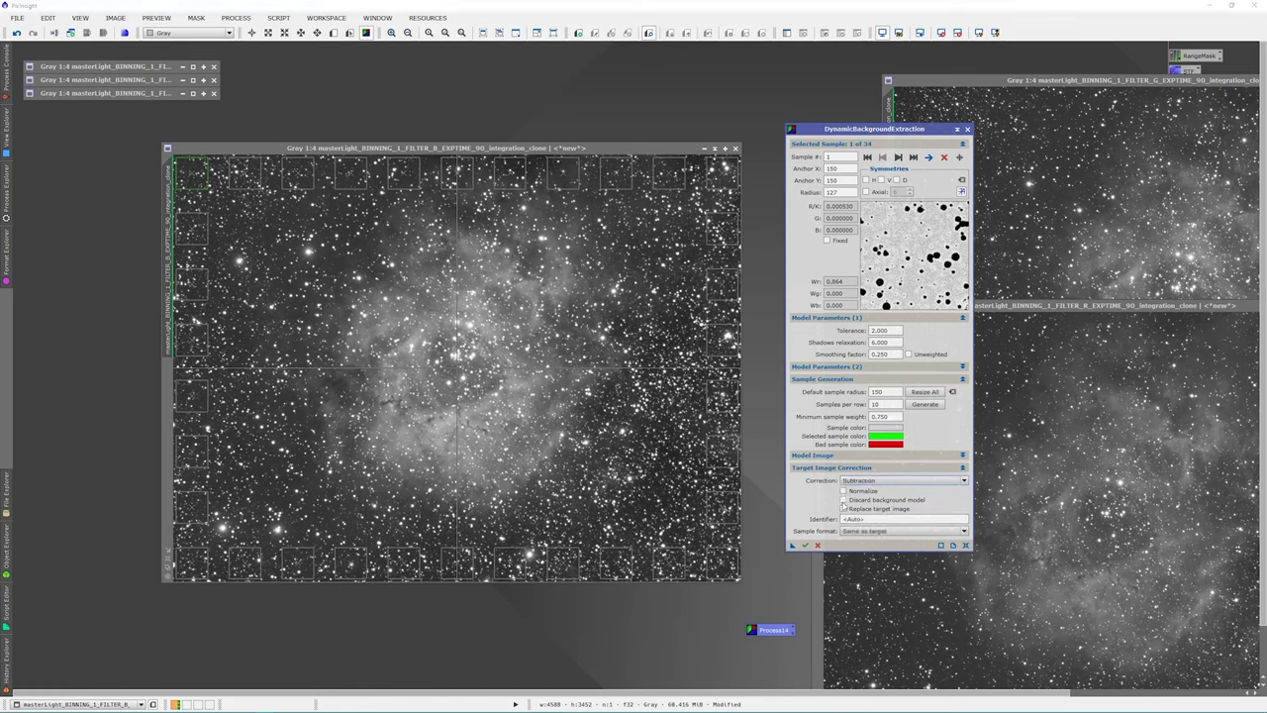
pyautogui.click(846, 509)
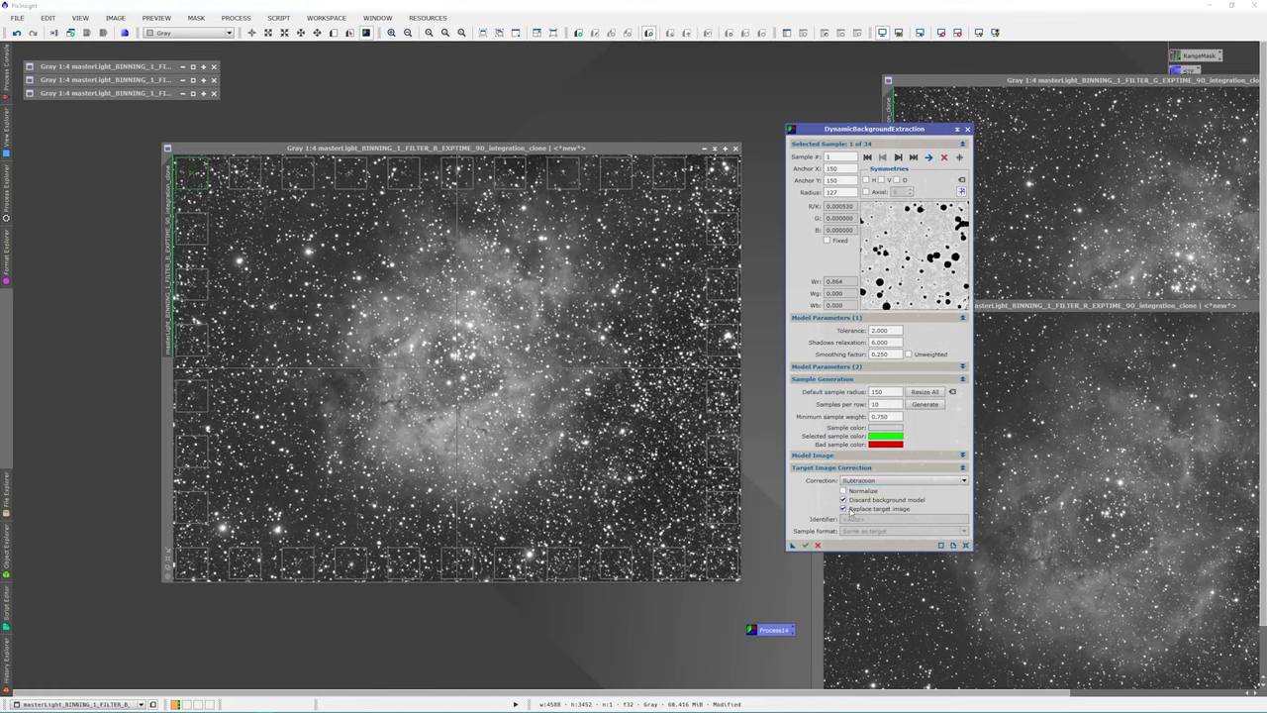
pyautogui.click(806, 546)
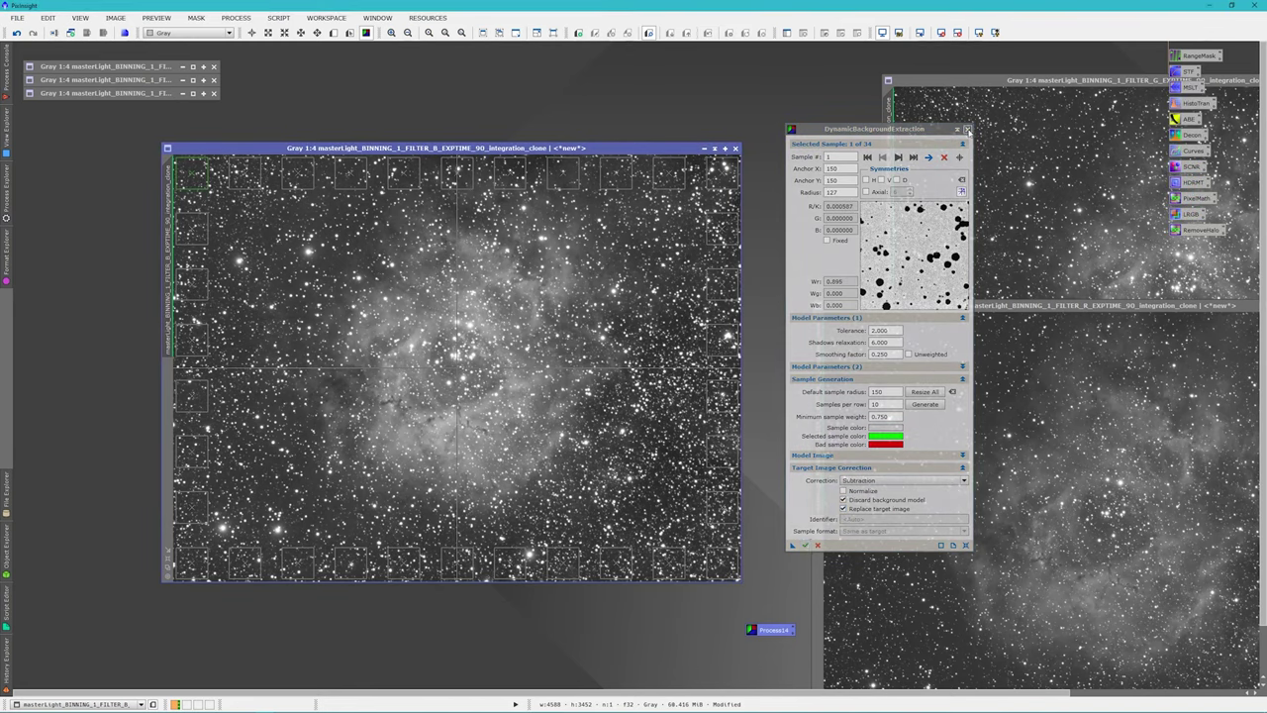
# - Close DBE, confirm ending the session, and move the R image to the centre
pyautogui.click(967, 129)
pyautogui.click(612, 374)
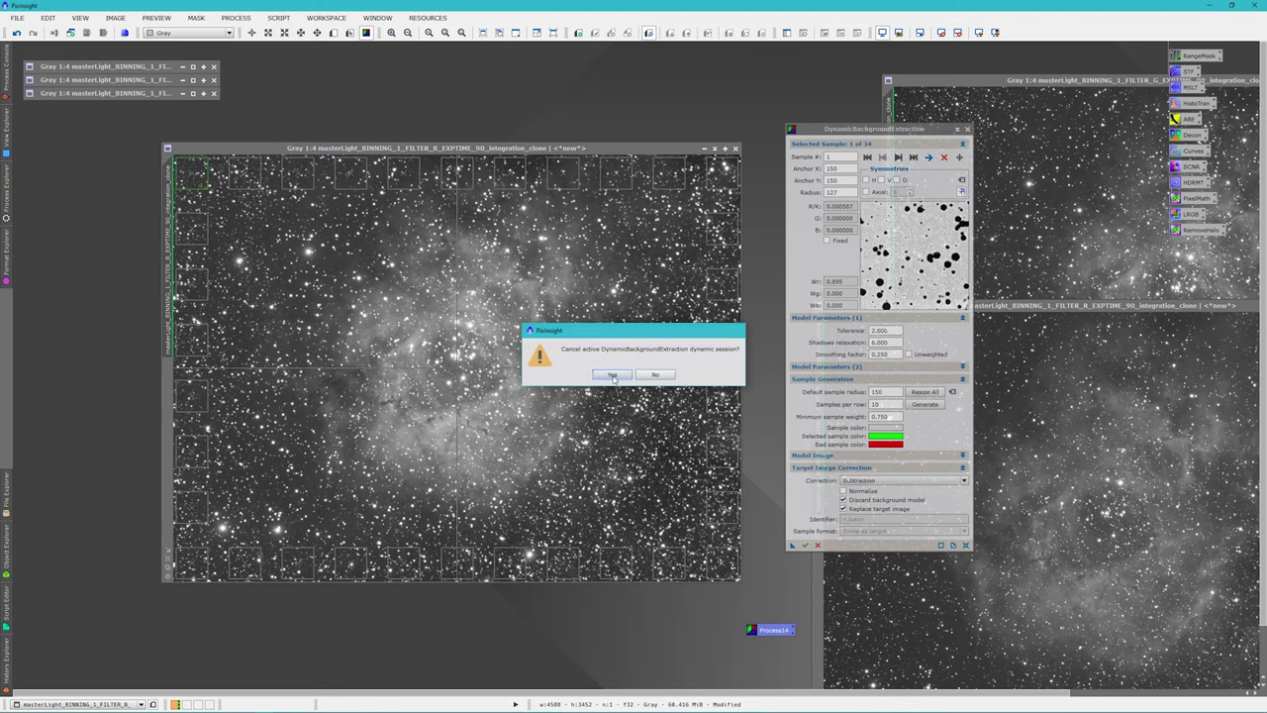
pyautogui.moveTo(1057, 307); pyautogui.dragTo(404, 147)
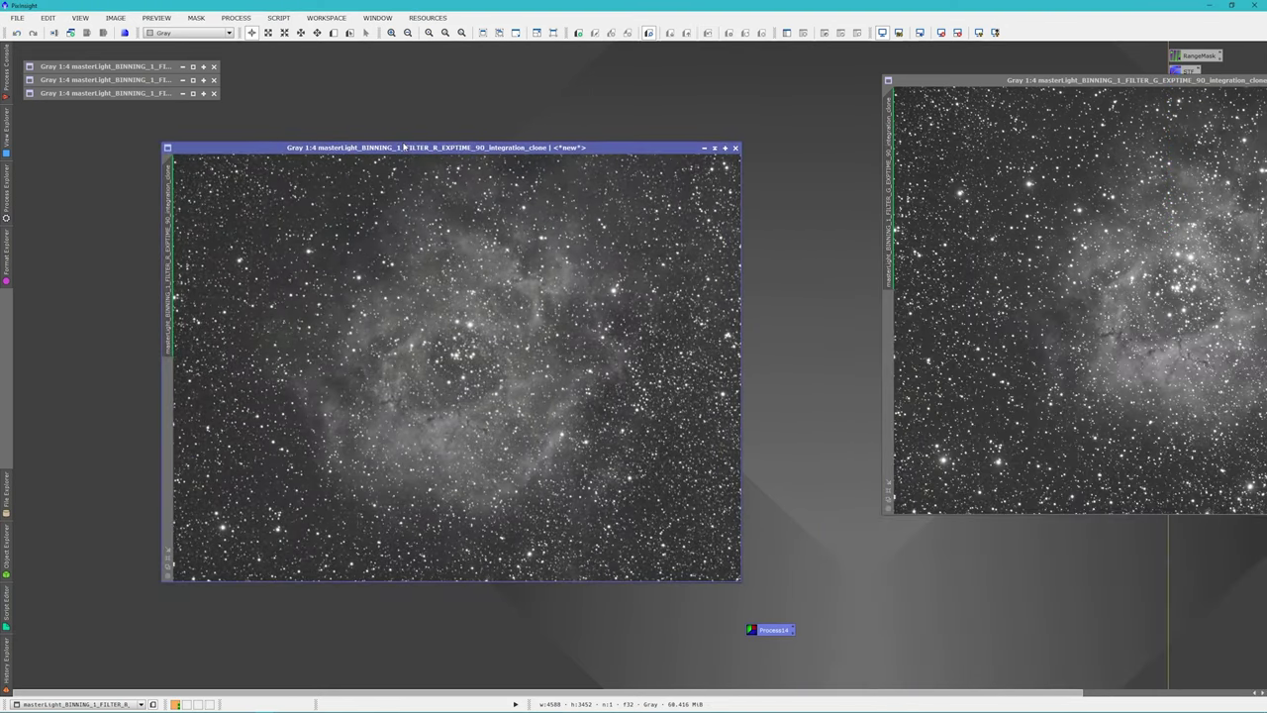
# - Apply Process14 to the R image with Division correction
pyautogui.doubleClick(770, 631)
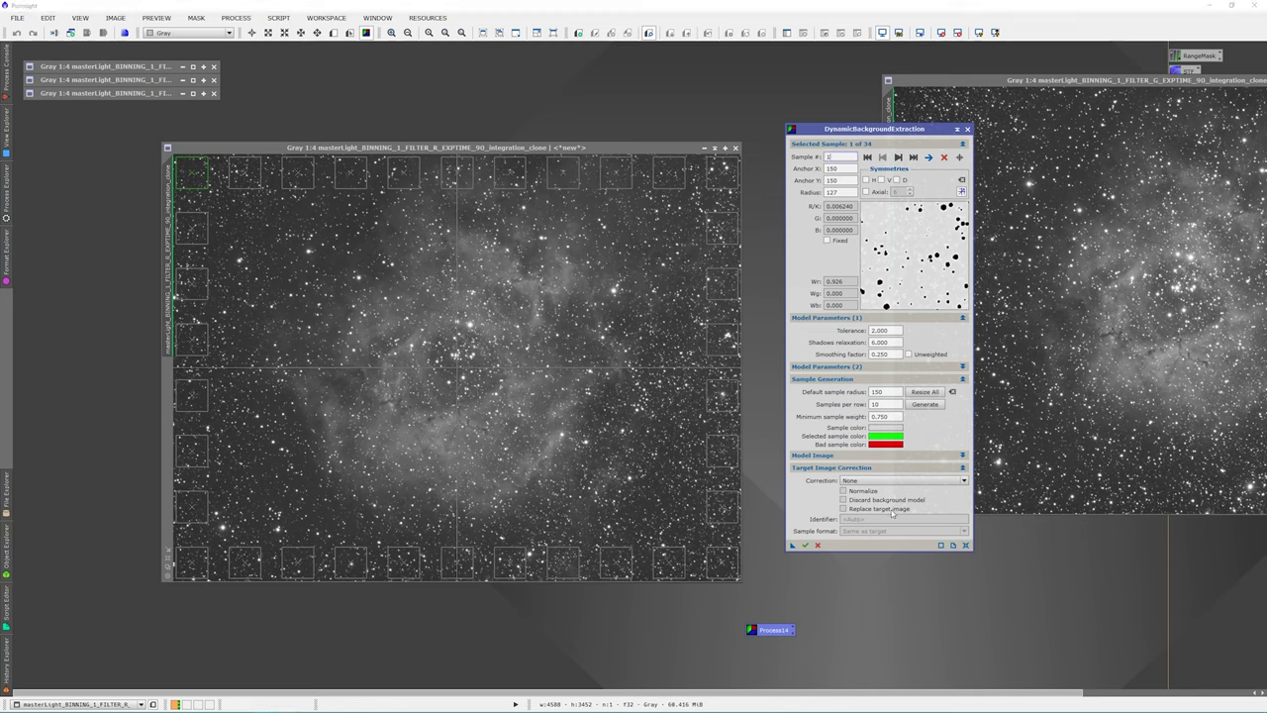
pyautogui.click(899, 482)
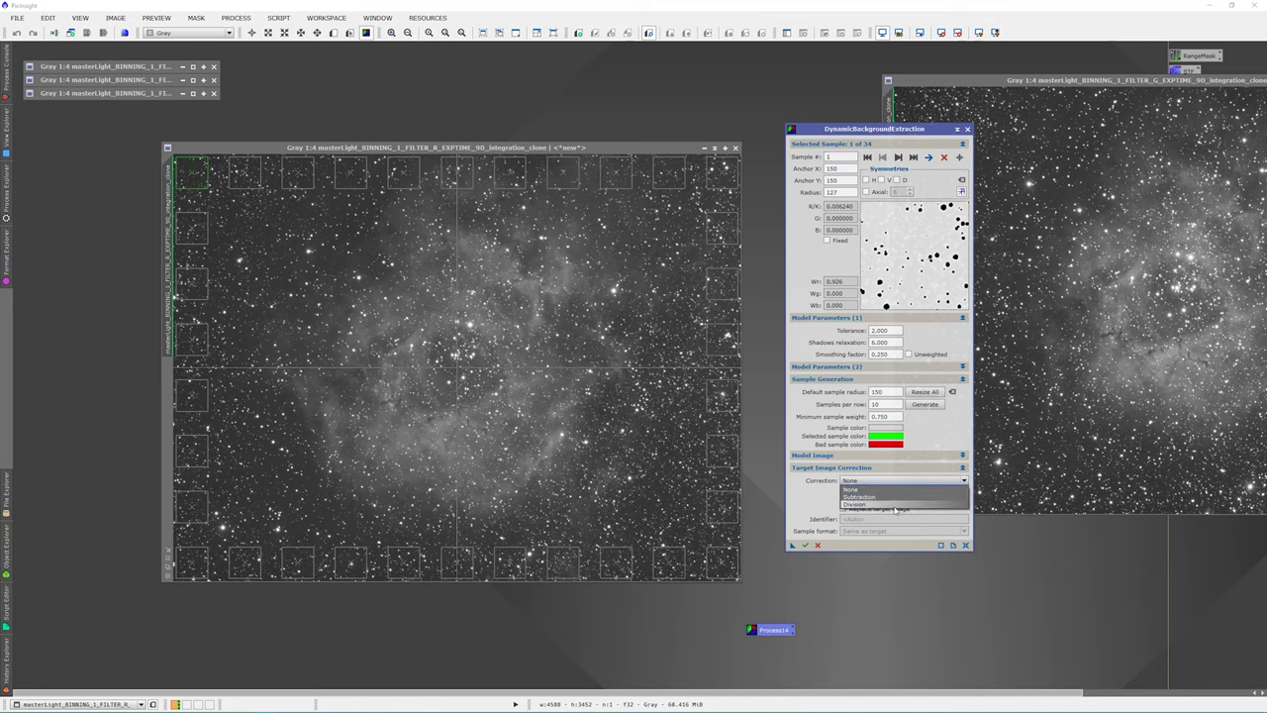
pyautogui.click(896, 505)
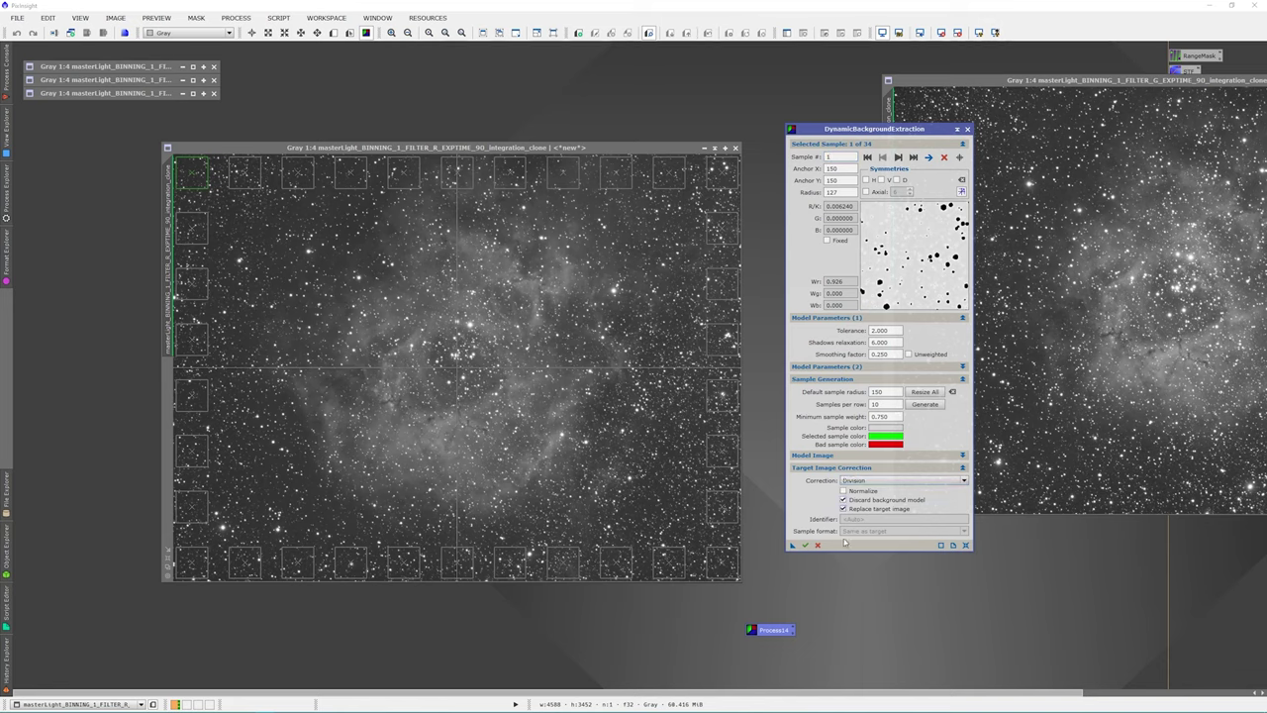
pyautogui.click(805, 545)
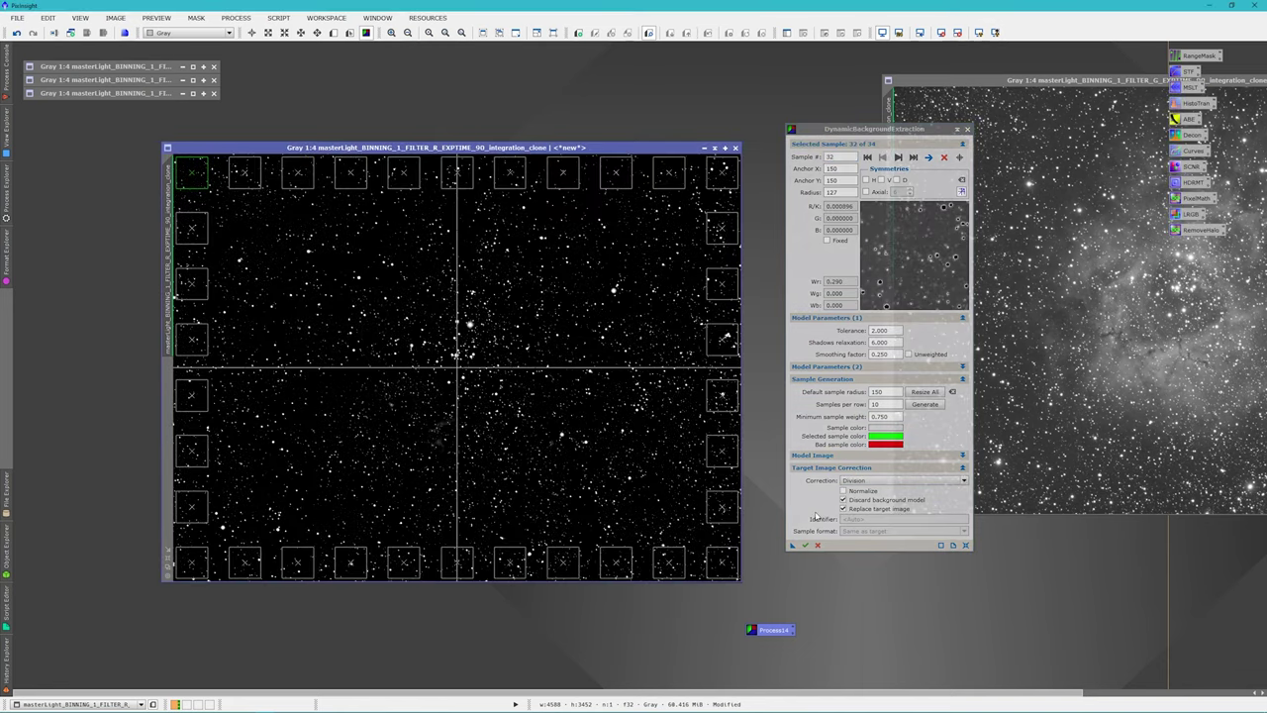
# - Refresh the auto-stretch, close DBE with Yes, and reopen Process14 on the R image
pyautogui.click(942, 33)
pyautogui.click(974, 33)
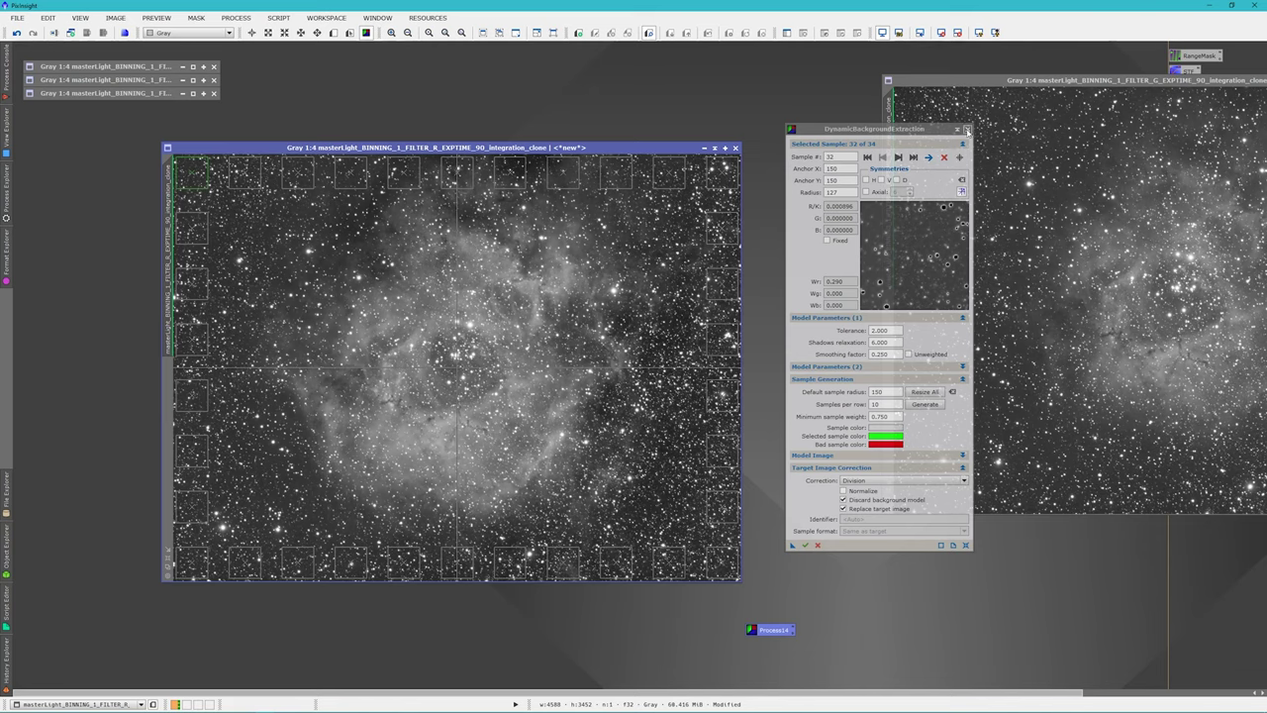
pyautogui.click(968, 129)
pyautogui.click(613, 375)
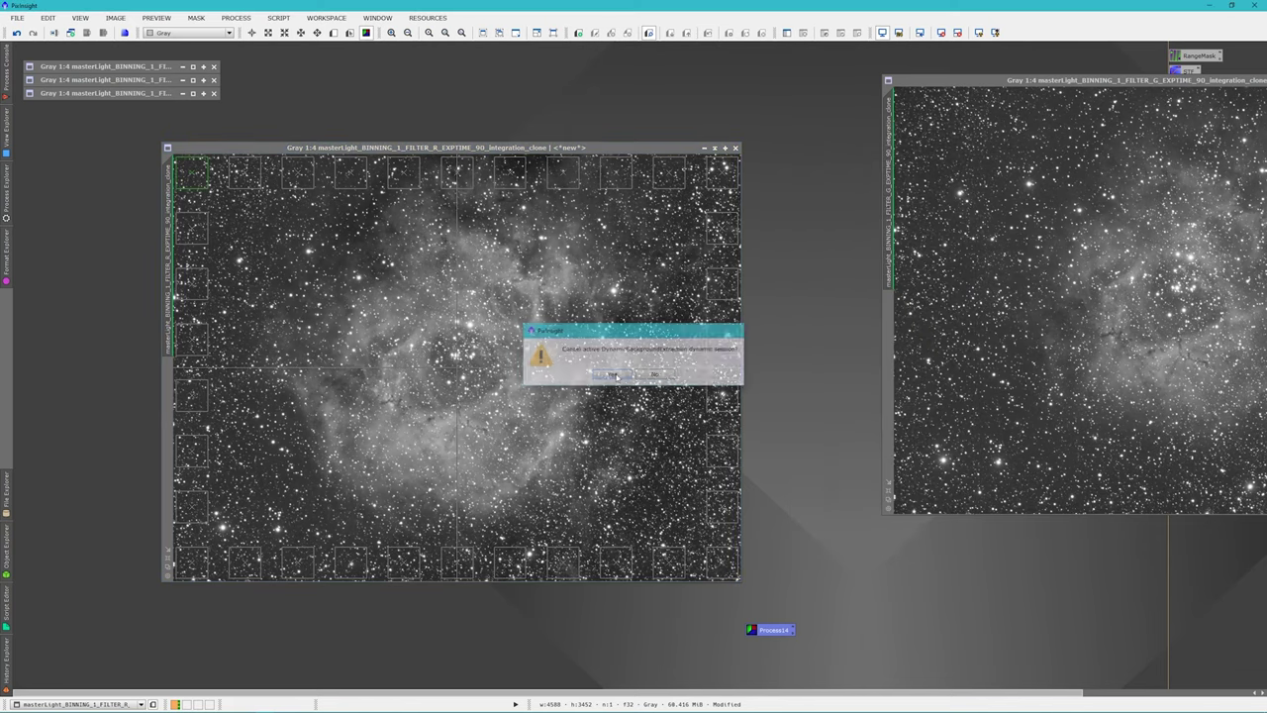
pyautogui.doubleClick(771, 631)
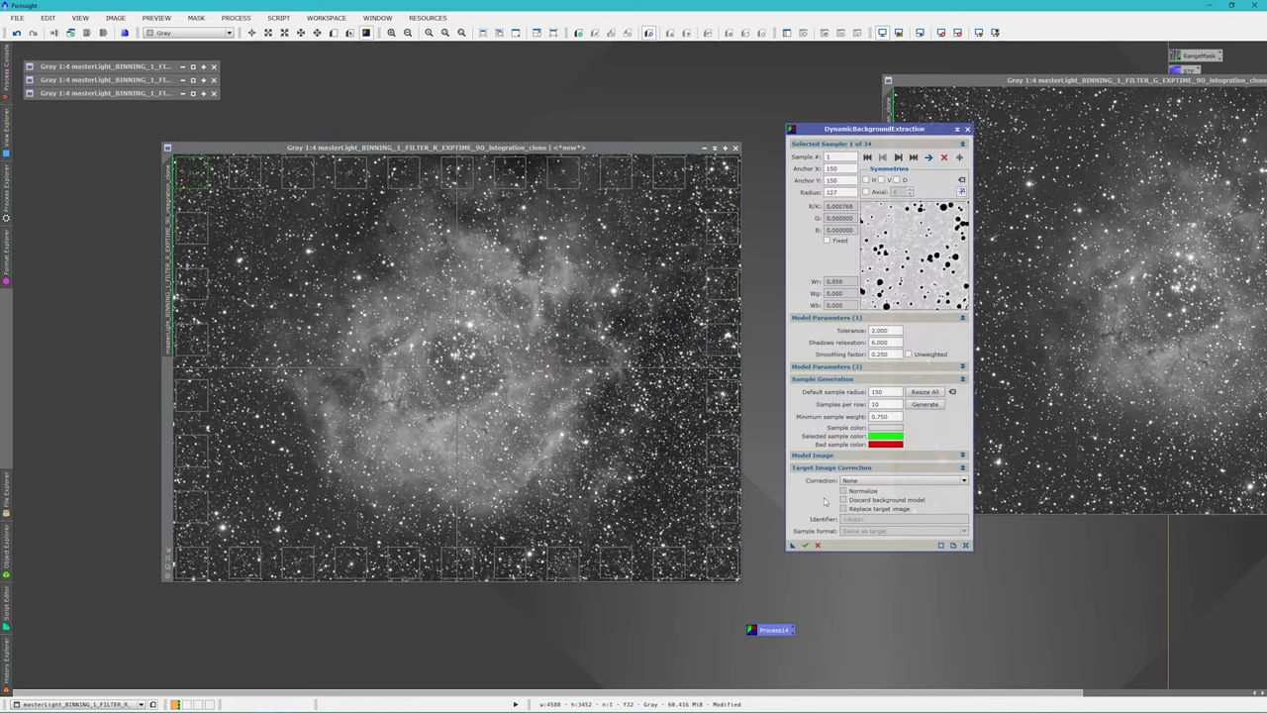
# - Run DBE on the R-filter image with Subtraction correction, replacing the target image
pyautogui.click(884, 481)
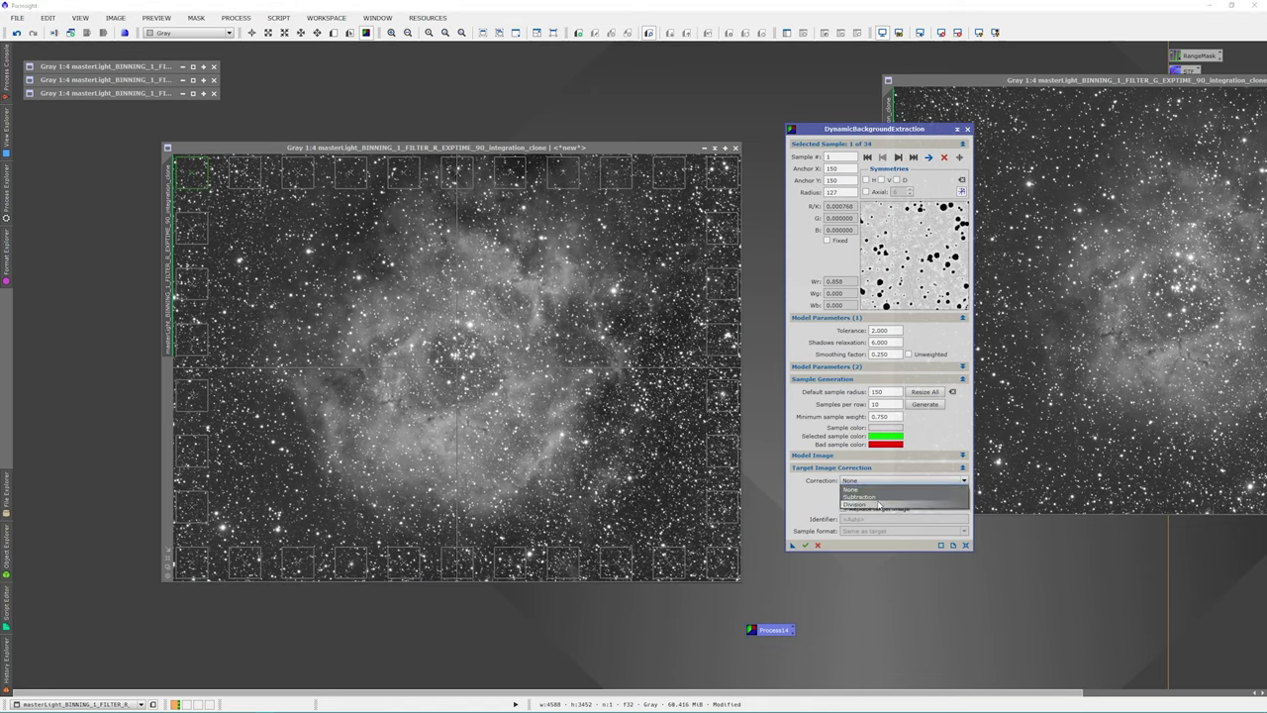
pyautogui.click(869, 496)
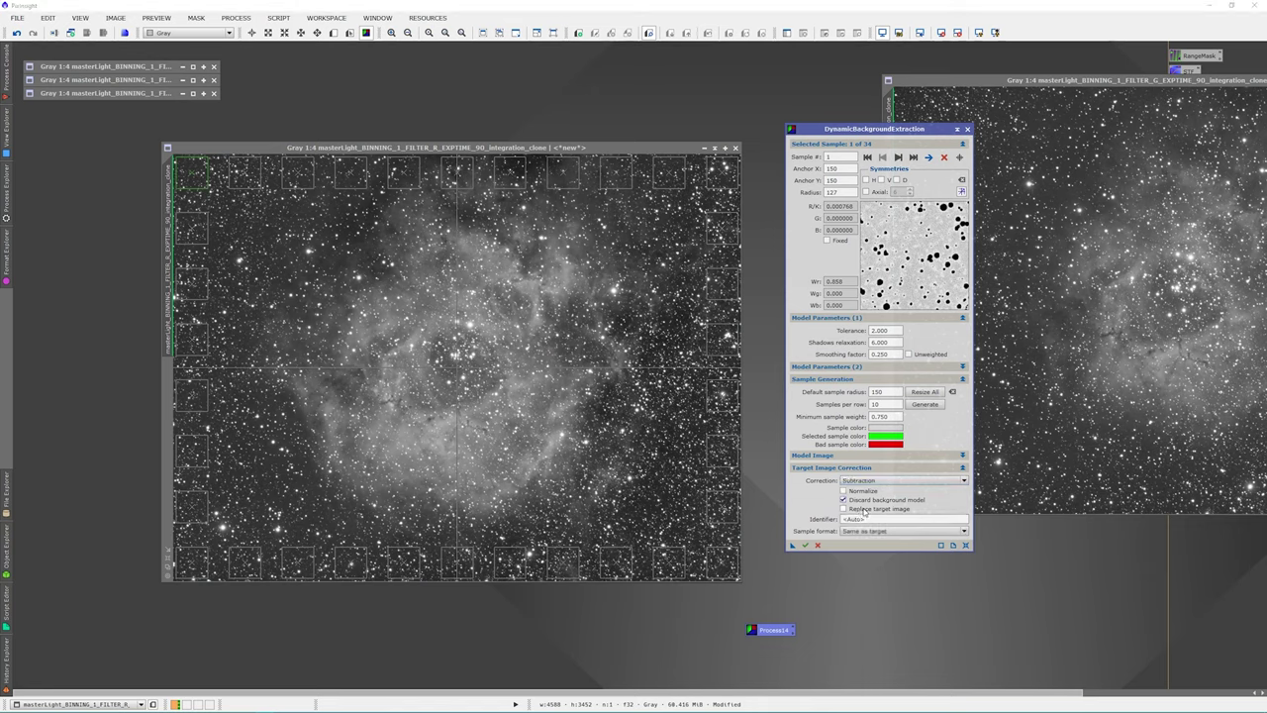
pyautogui.click(864, 512)
pyautogui.click(804, 544)
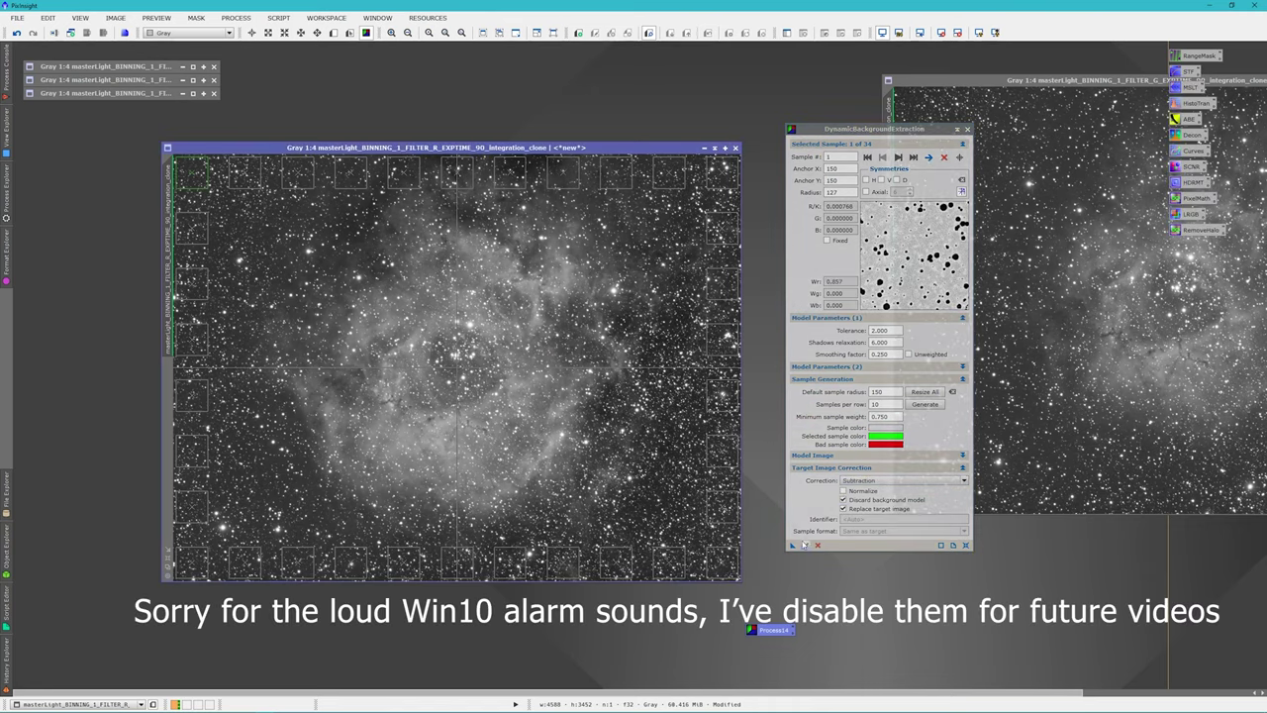
# - End the DBE session and move the G-filter image onto the R image's position
pyautogui.click(969, 129)
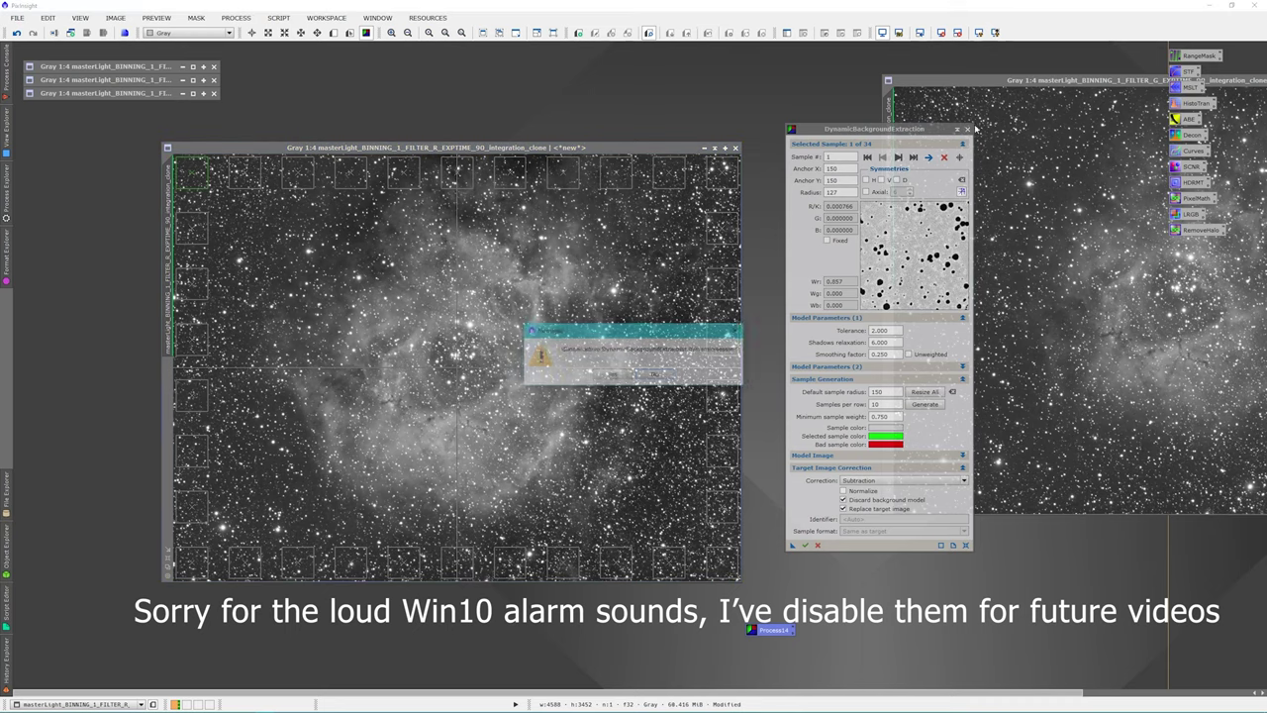
pyautogui.click(614, 374)
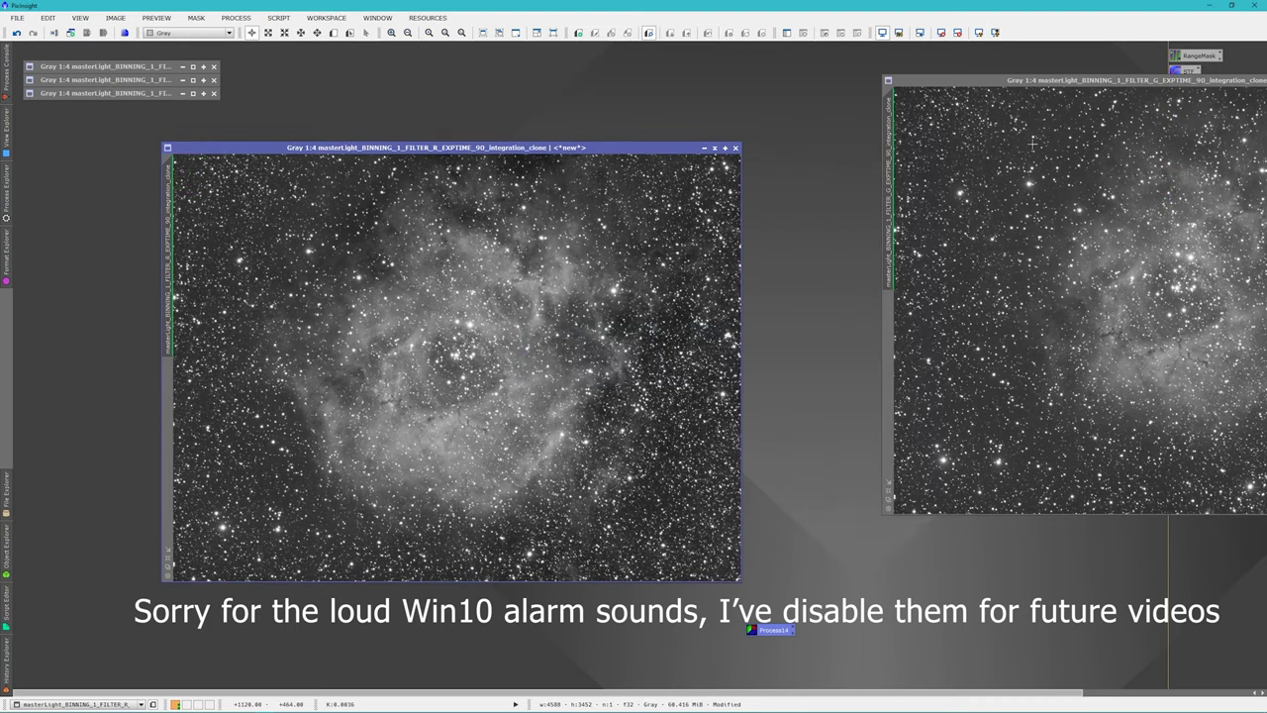
pyautogui.moveTo(1196, 83); pyautogui.dragTo(473, 153)
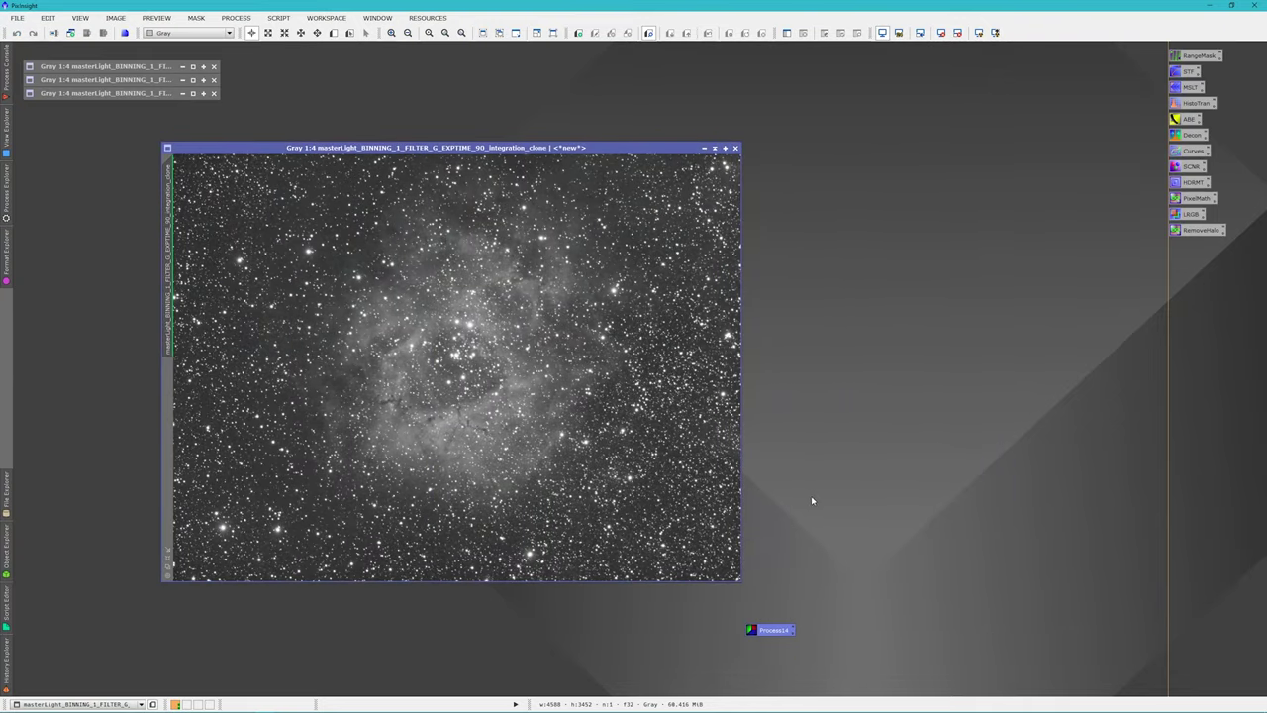
# - Run Process14 DBE on the G image with Division, discarding the model and replacing the target
pyautogui.doubleClick(771, 631)
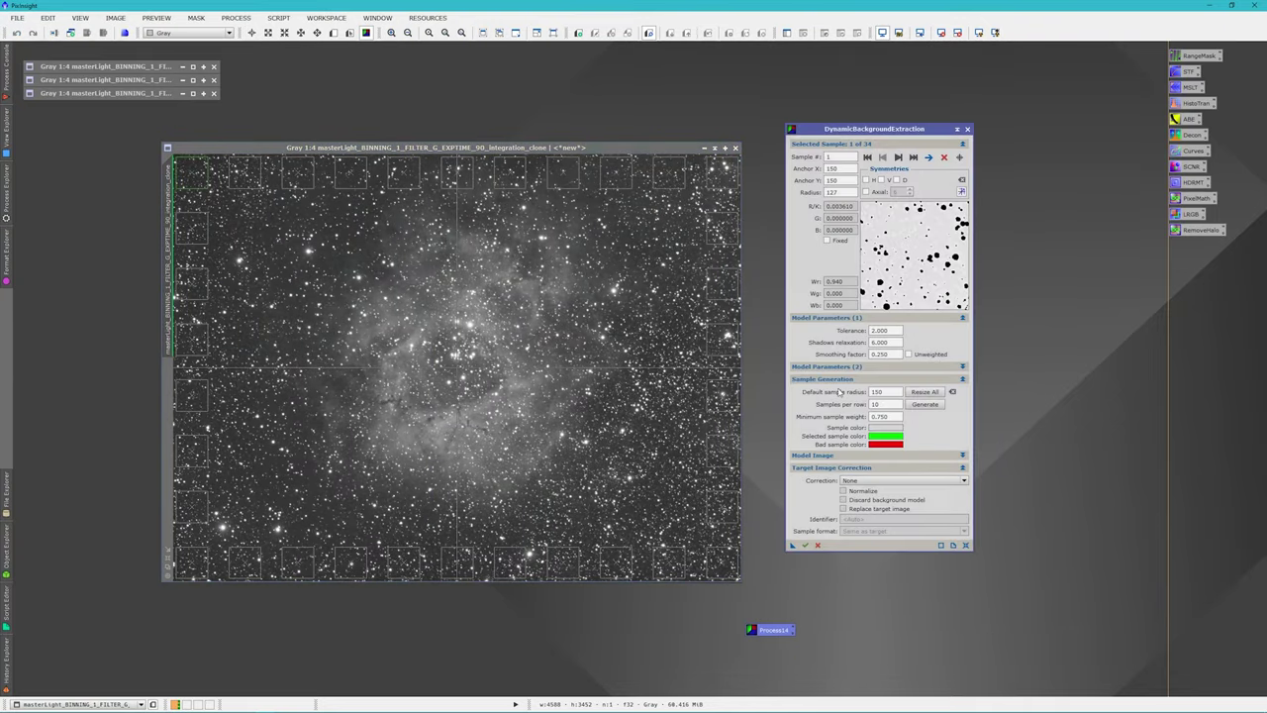
pyautogui.click(872, 482)
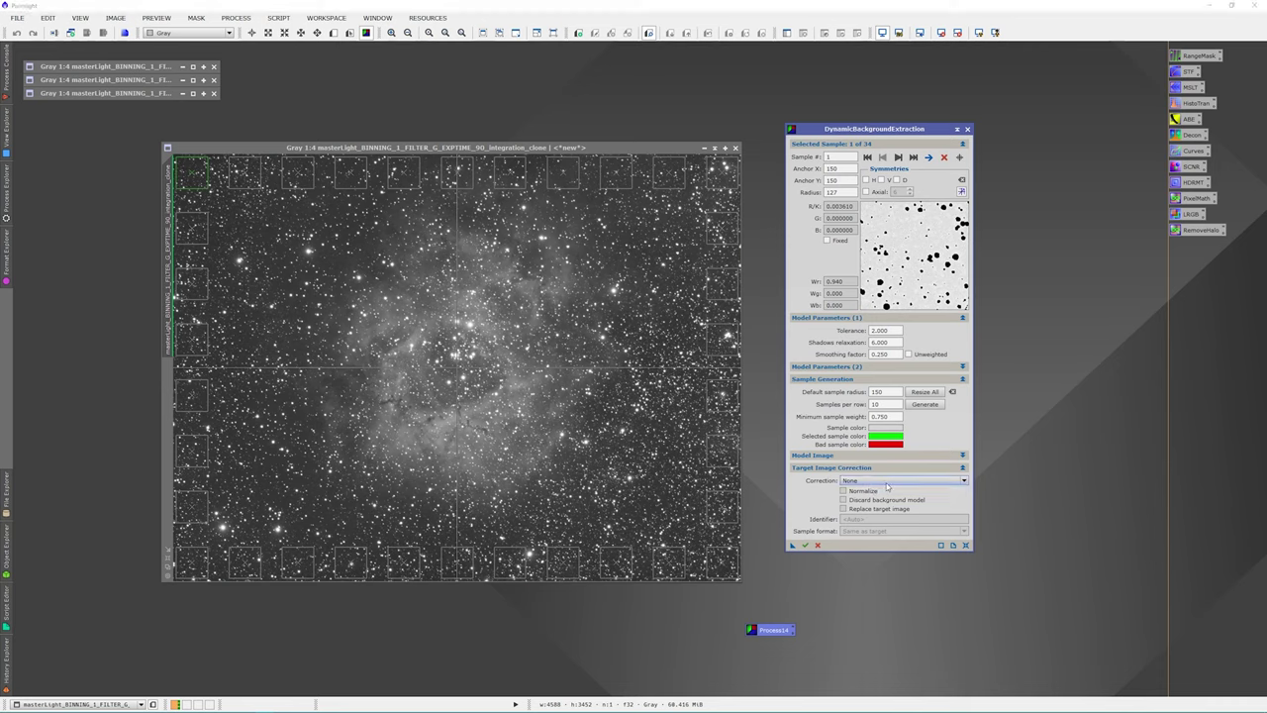
pyautogui.click(886, 504)
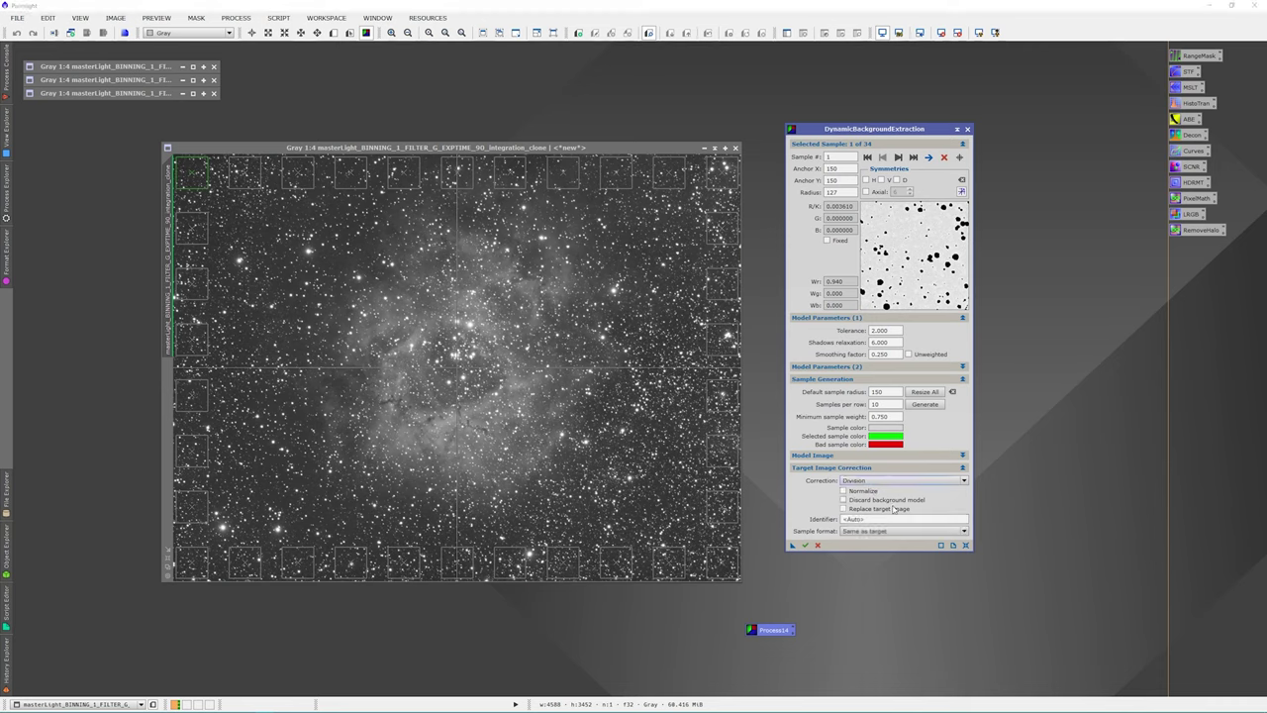
pyautogui.click(845, 500)
pyautogui.click(843, 509)
pyautogui.click(805, 544)
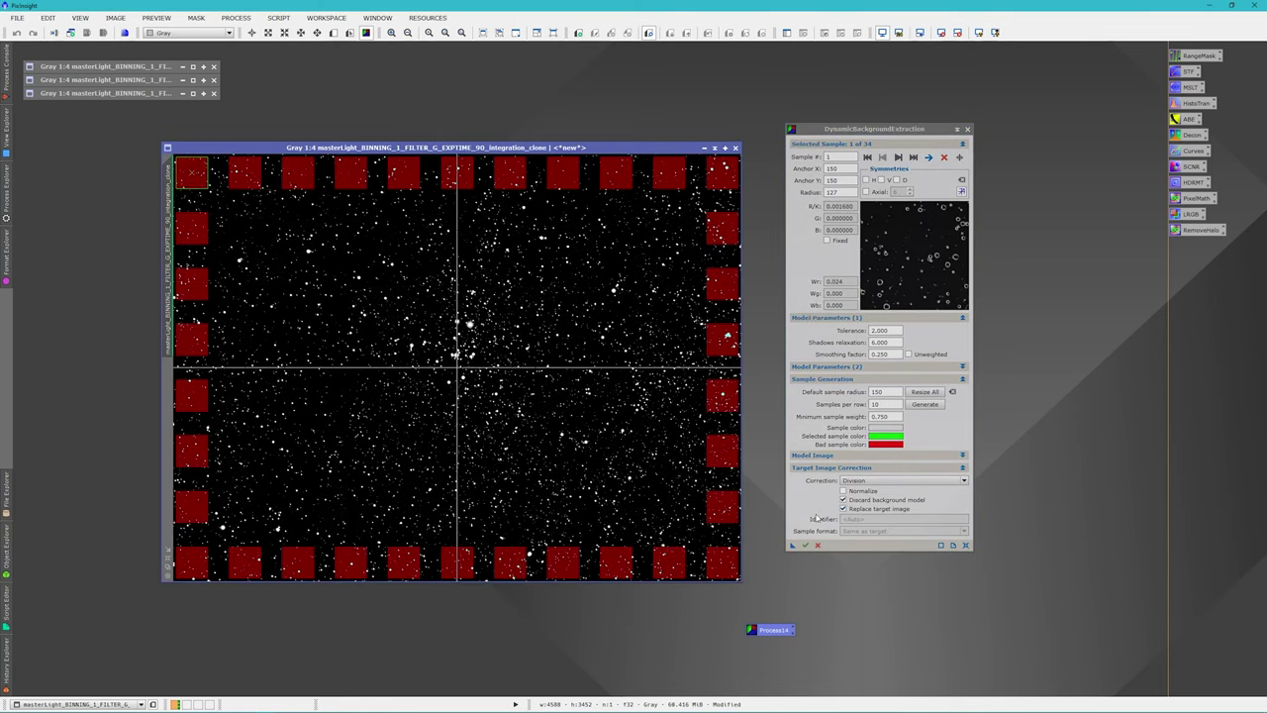
# - Re-apply the auto-stretch to the G image and end the Division DBE session
pyautogui.click(957, 33)
pyautogui.click(978, 33)
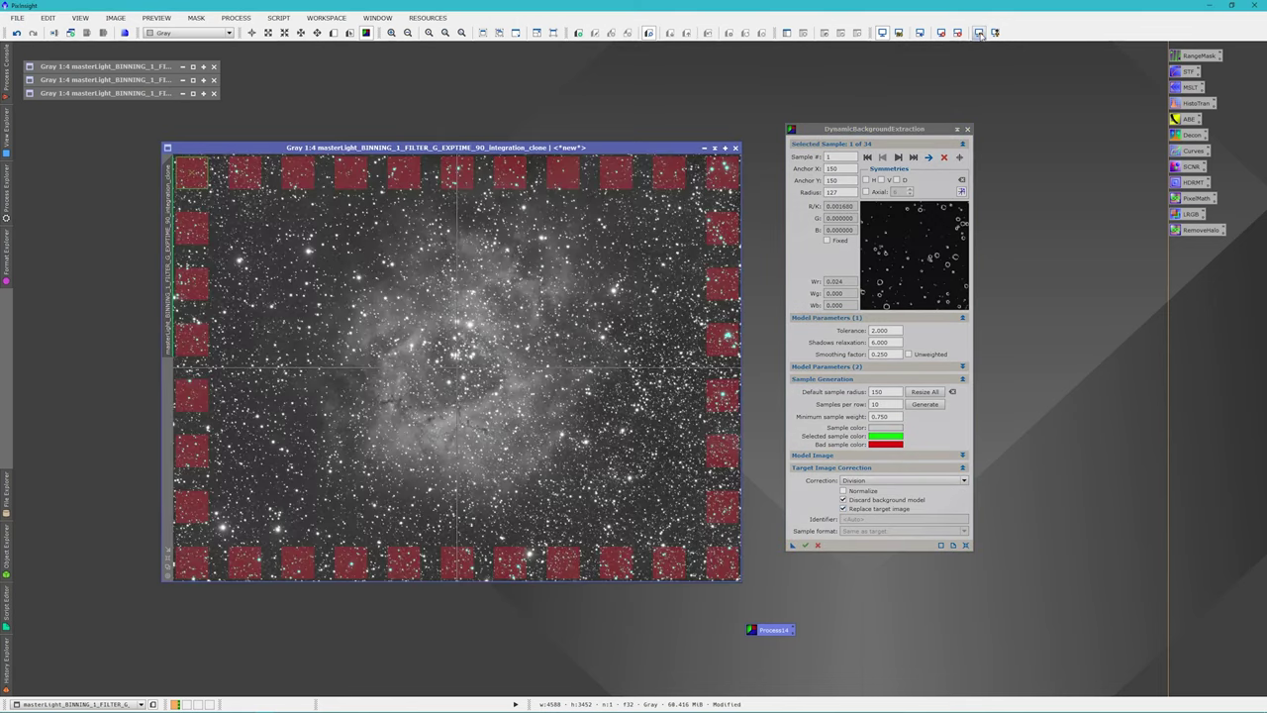
pyautogui.click(967, 130)
pyautogui.click(612, 376)
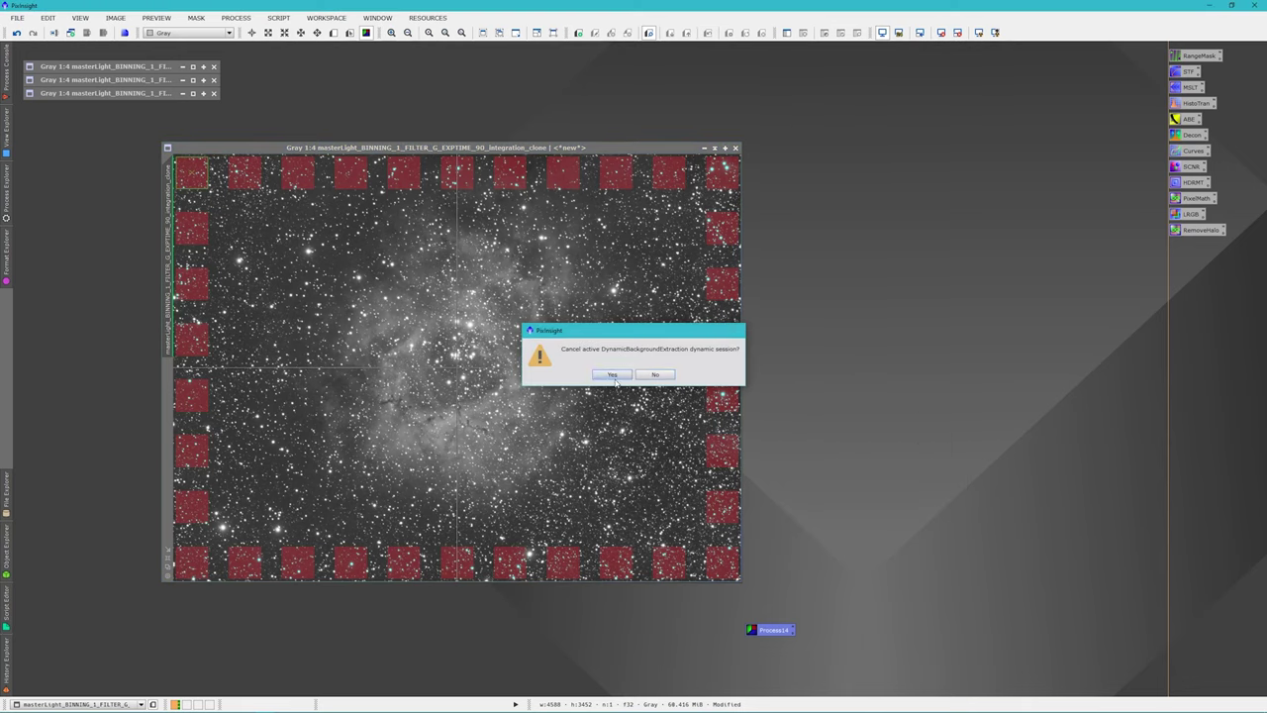
# - Redo the G-image DBE with Subtraction, discarding the model and replacing the target, then end it
pyautogui.doubleClick(774, 630)
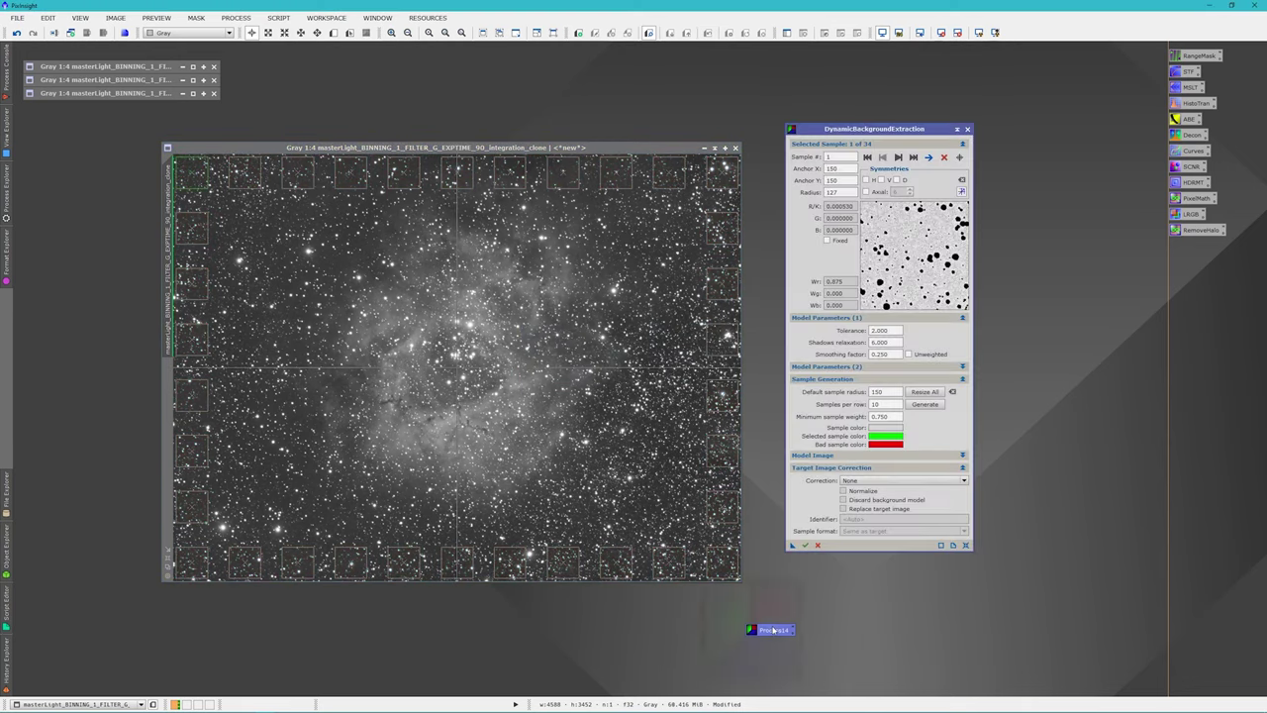
pyautogui.click(855, 481)
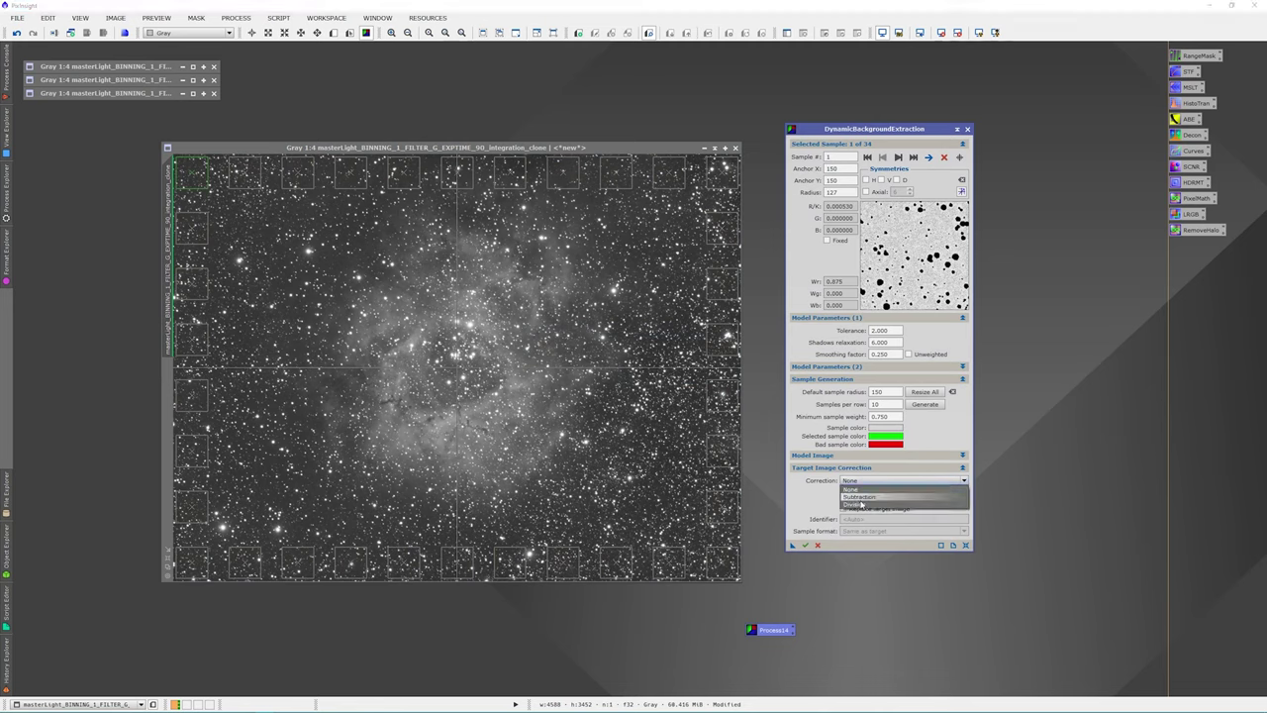
pyautogui.click(860, 498)
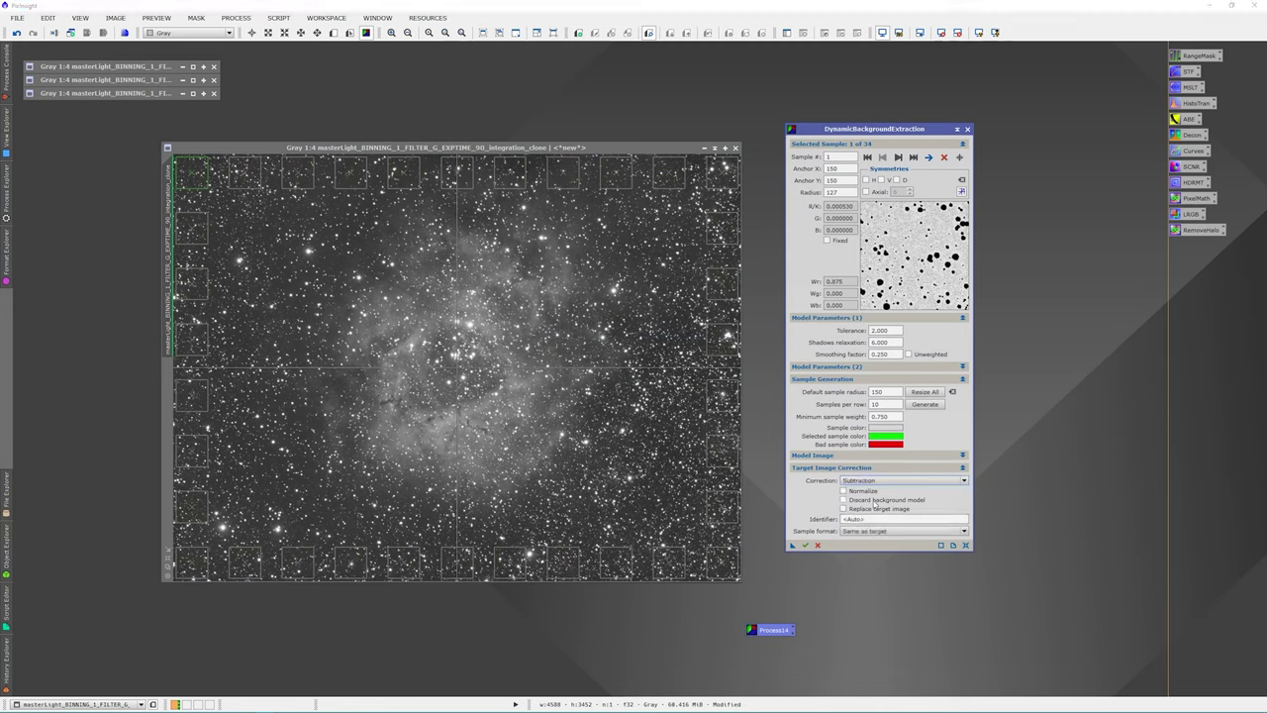
pyautogui.click(875, 500)
pyautogui.click(876, 508)
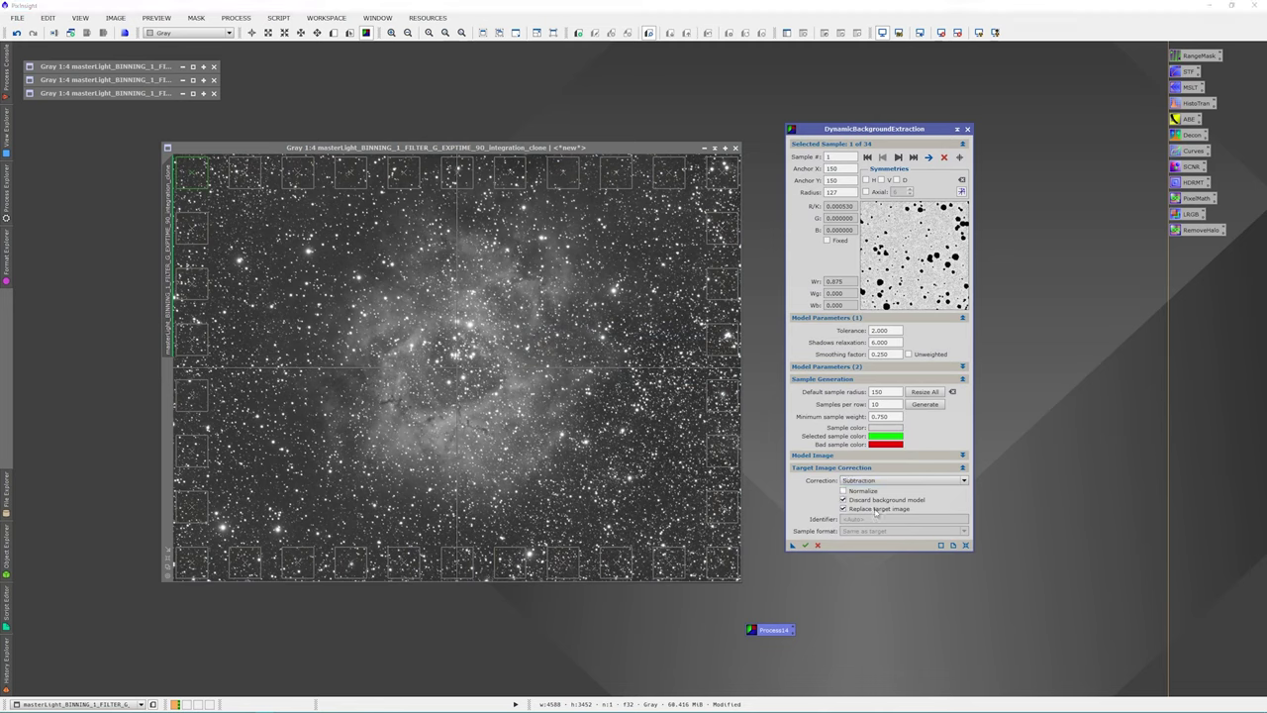
pyautogui.click(805, 545)
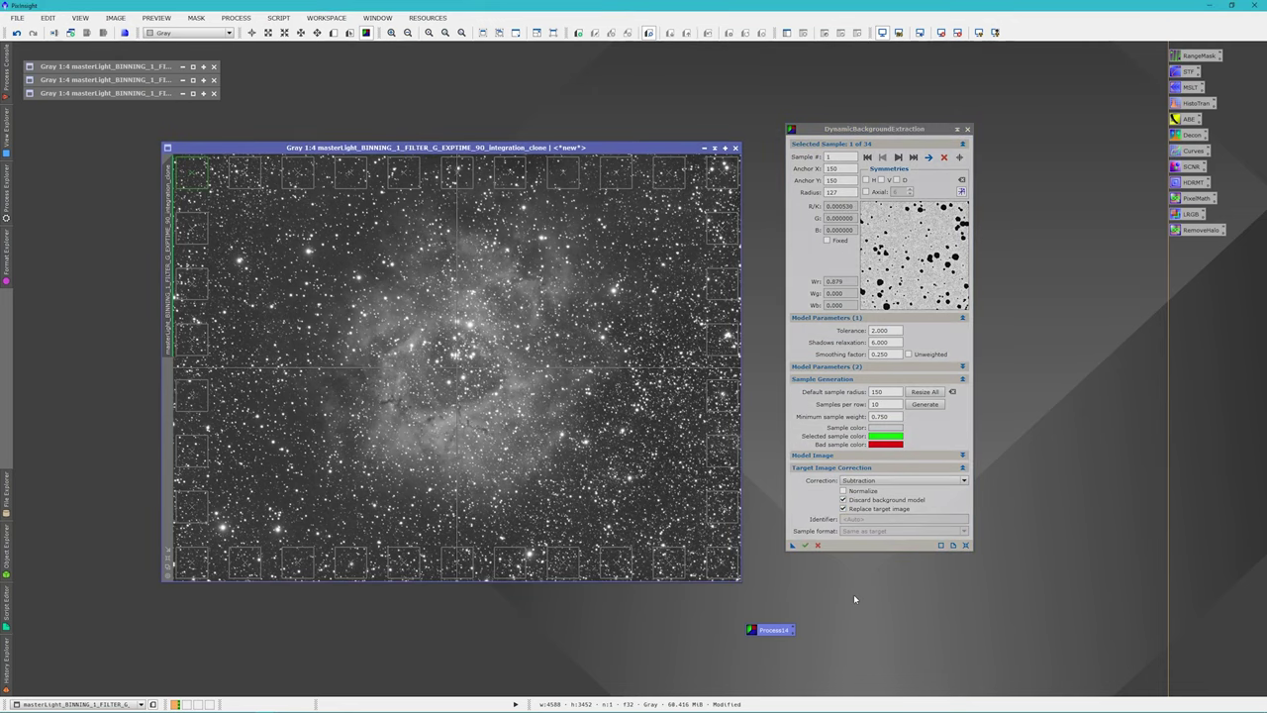
pyautogui.click(968, 130)
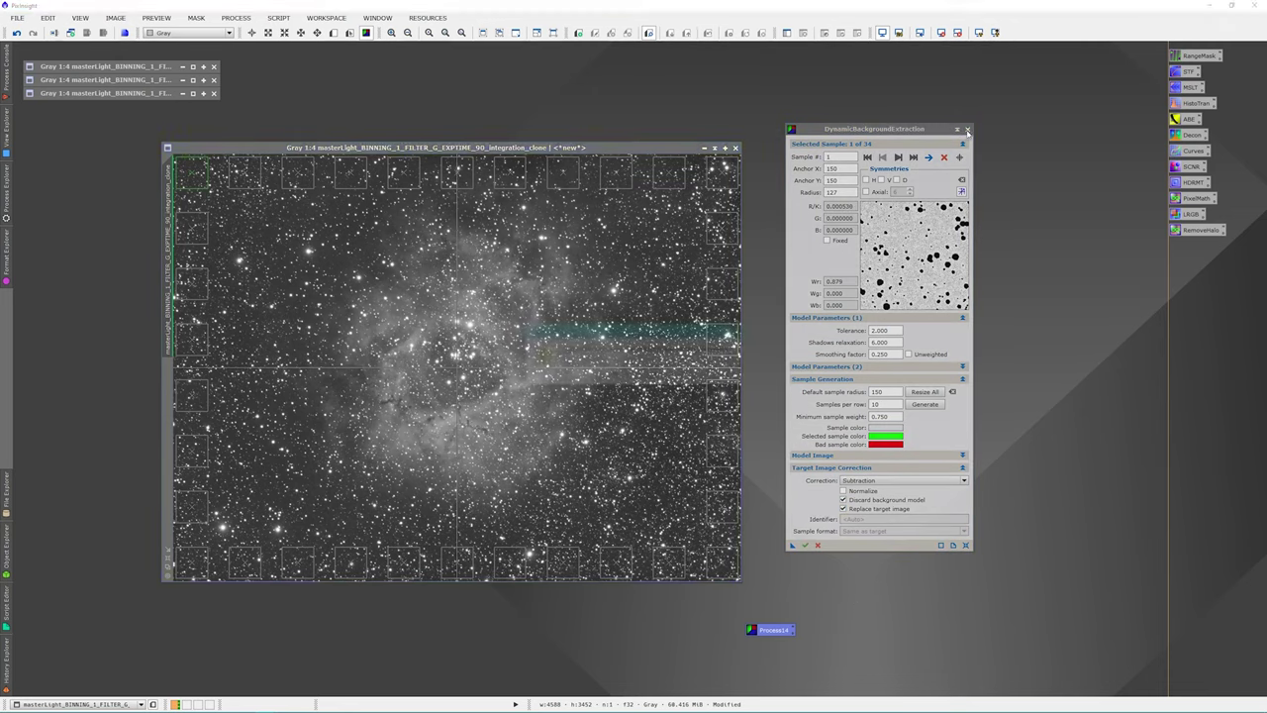
pyautogui.click(597, 376)
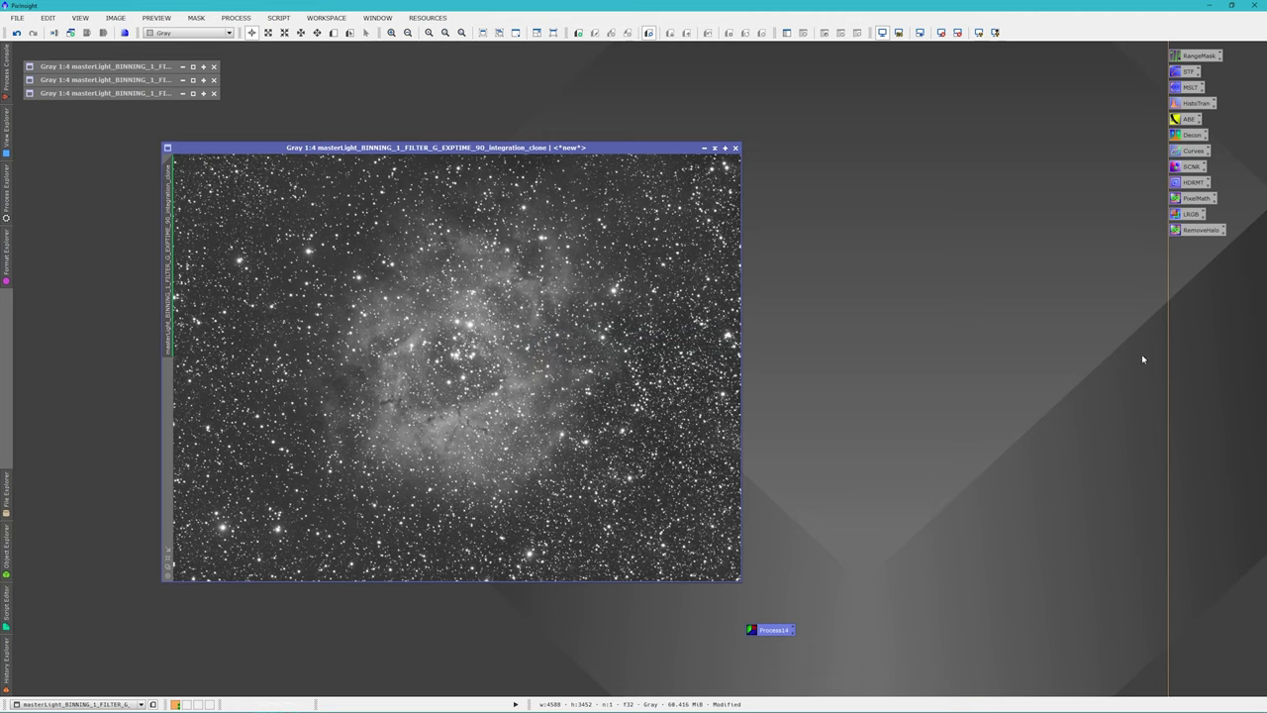
# - Open LRGBCombination and assign the G and R clone images to their channels
pyautogui.doubleClick(1191, 216)
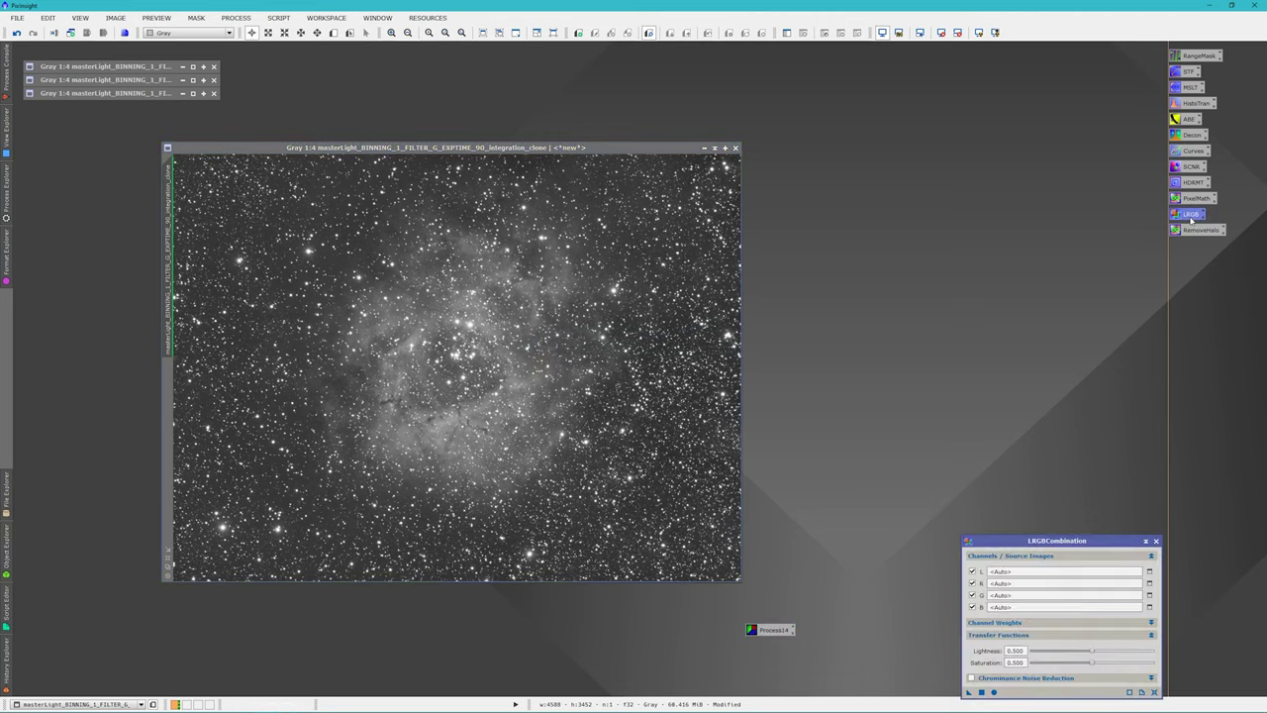
pyautogui.moveTo(1079, 543); pyautogui.dragTo(1058, 450)
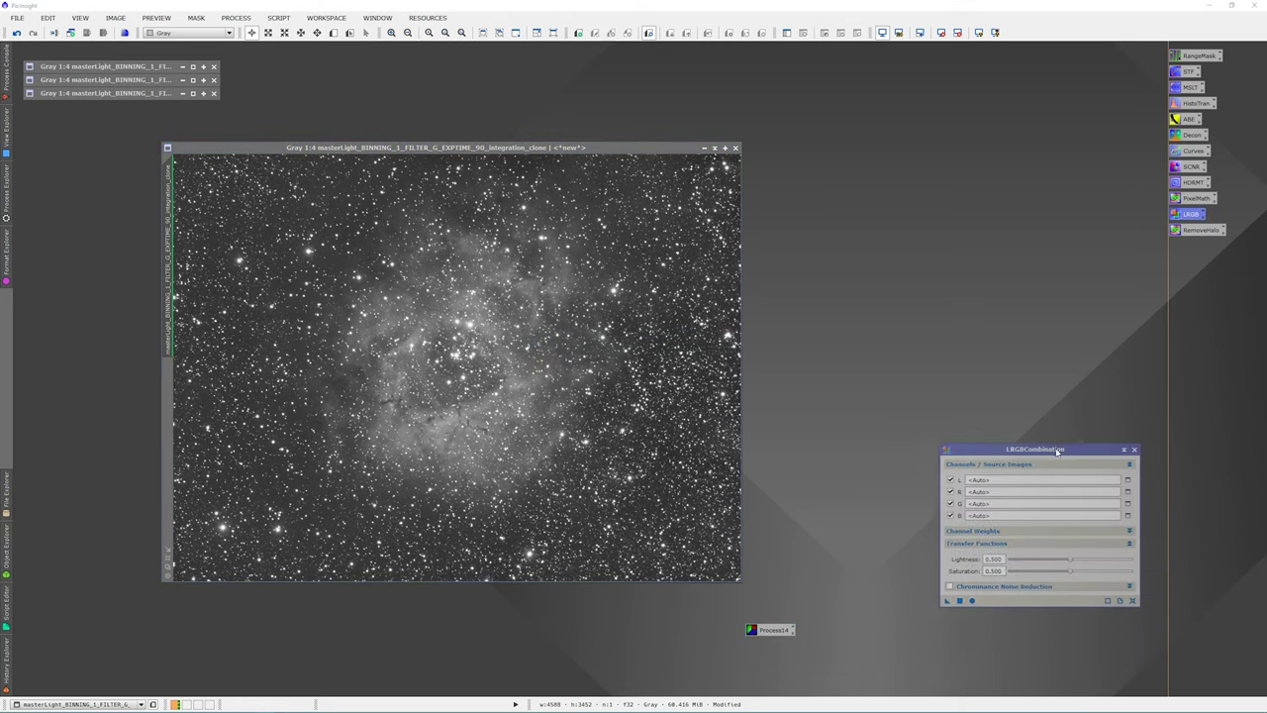
pyautogui.moveTo(432, 147); pyautogui.dragTo(528, 98)
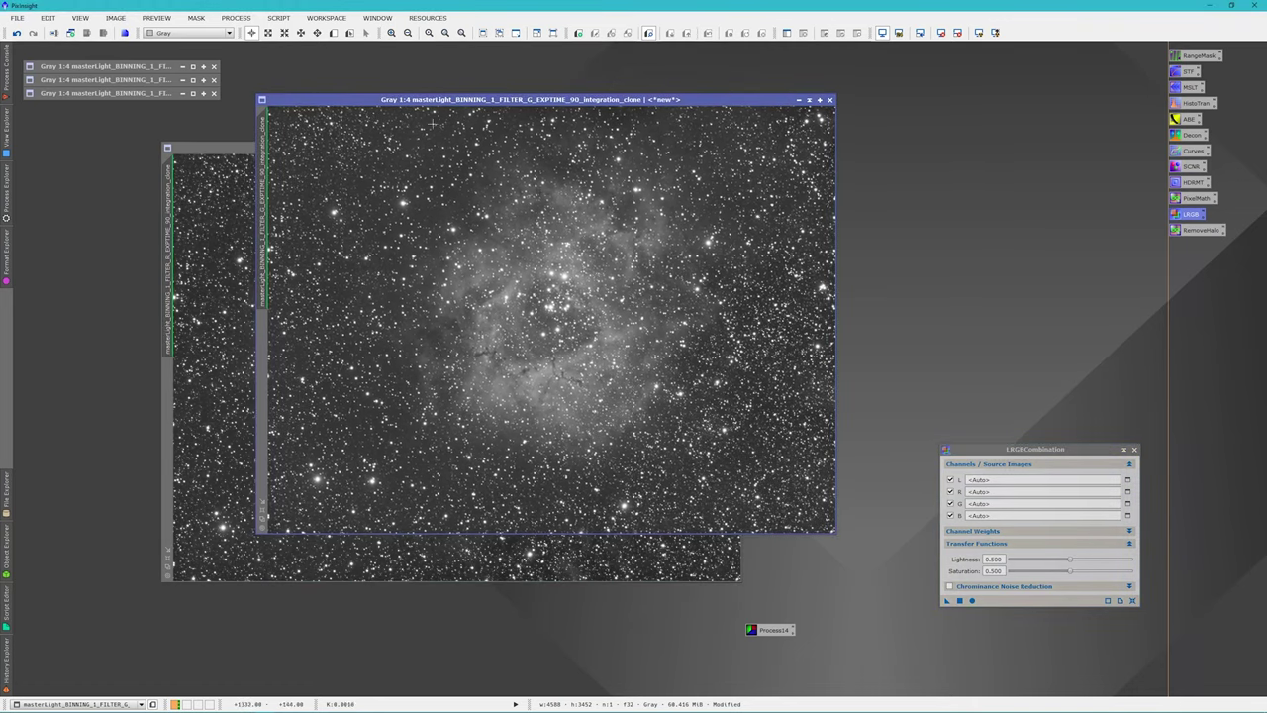
pyautogui.moveTo(266, 198); pyautogui.dragTo(987, 504)
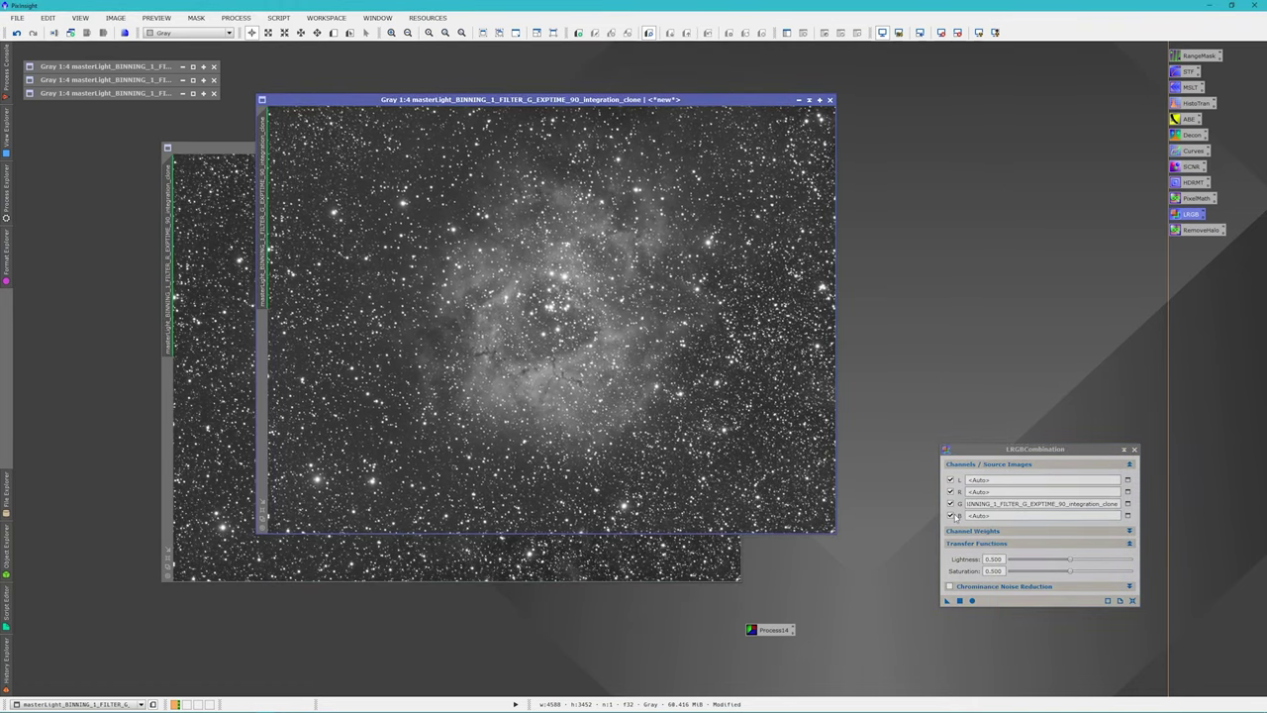
pyautogui.moveTo(225, 149); pyautogui.dragTo(365, 166)
pyautogui.moveTo(309, 247); pyautogui.dragTo(1002, 493)
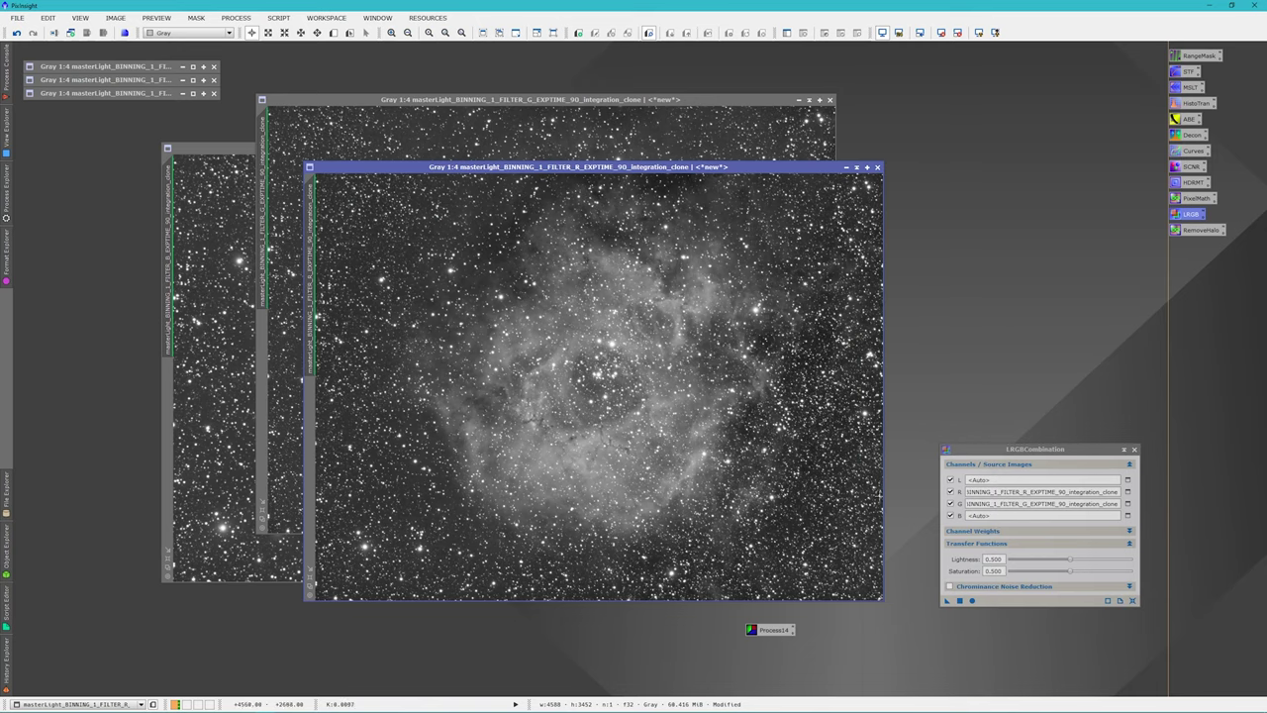
# - Assign the B image, uncheck L, and Apply Global to create Image19
pyautogui.click(226, 147)
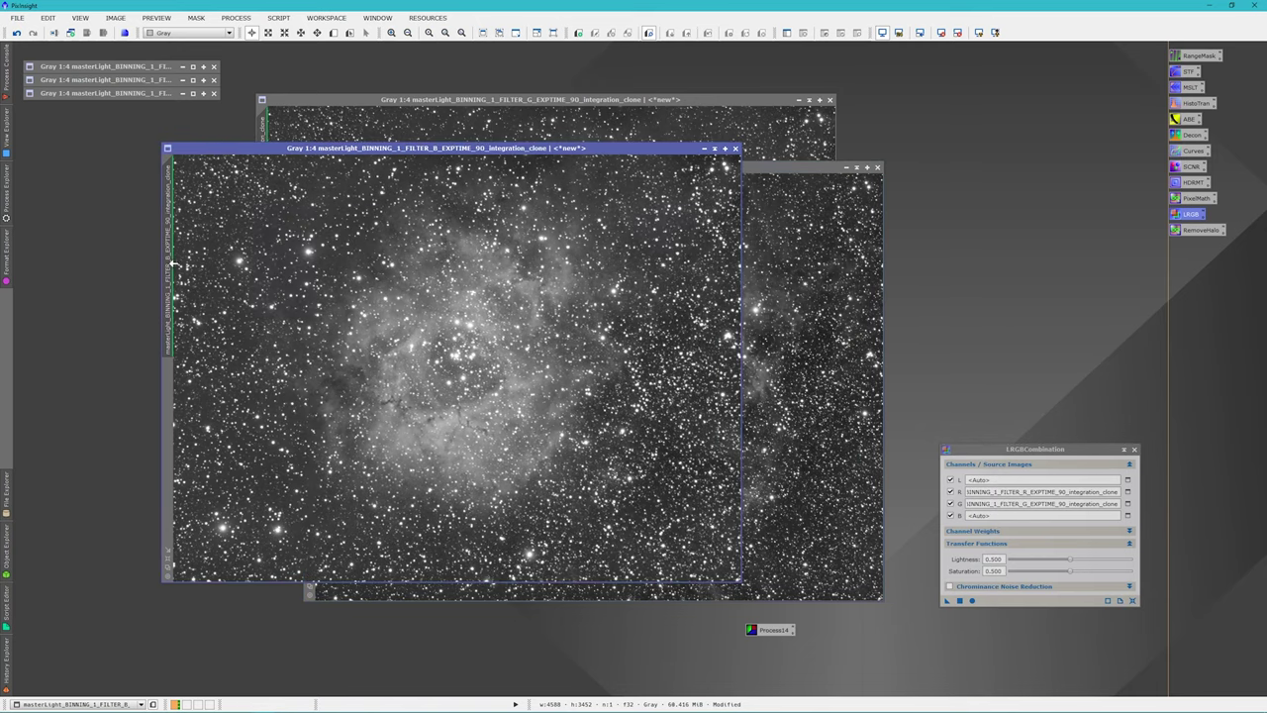
pyautogui.moveTo(172, 264); pyautogui.dragTo(1014, 515)
pyautogui.click(951, 481)
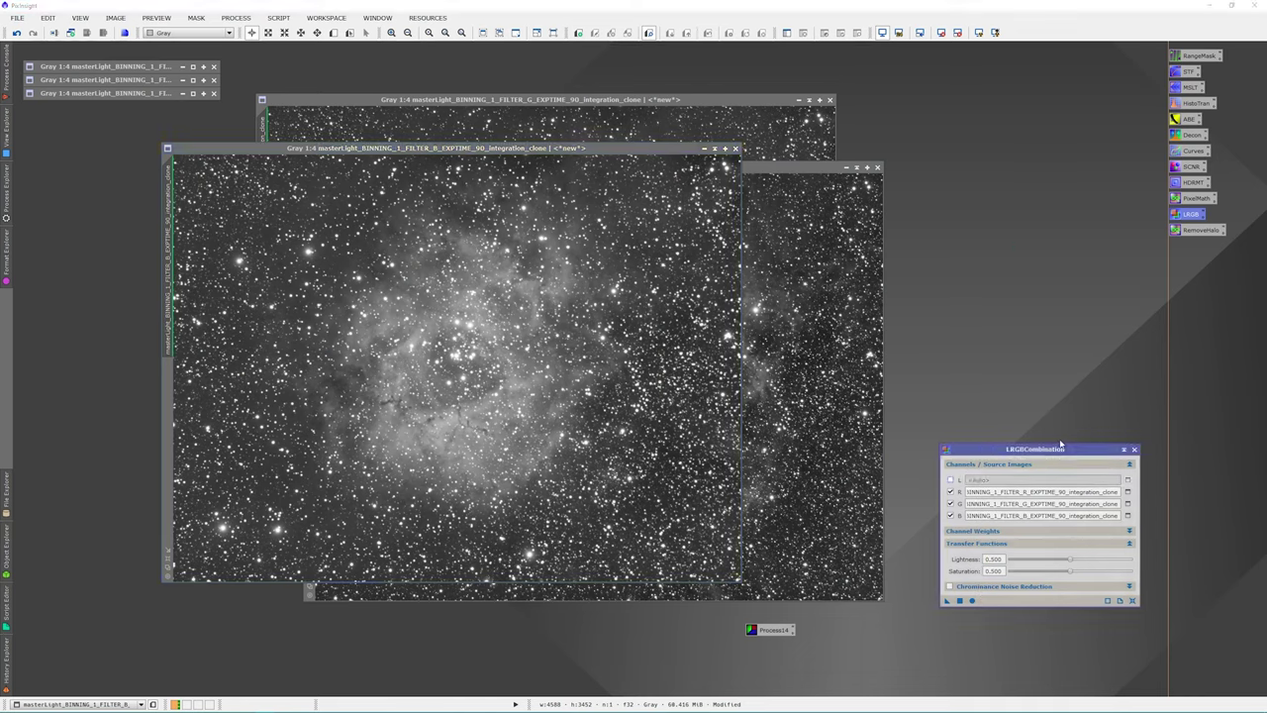
pyautogui.click(973, 602)
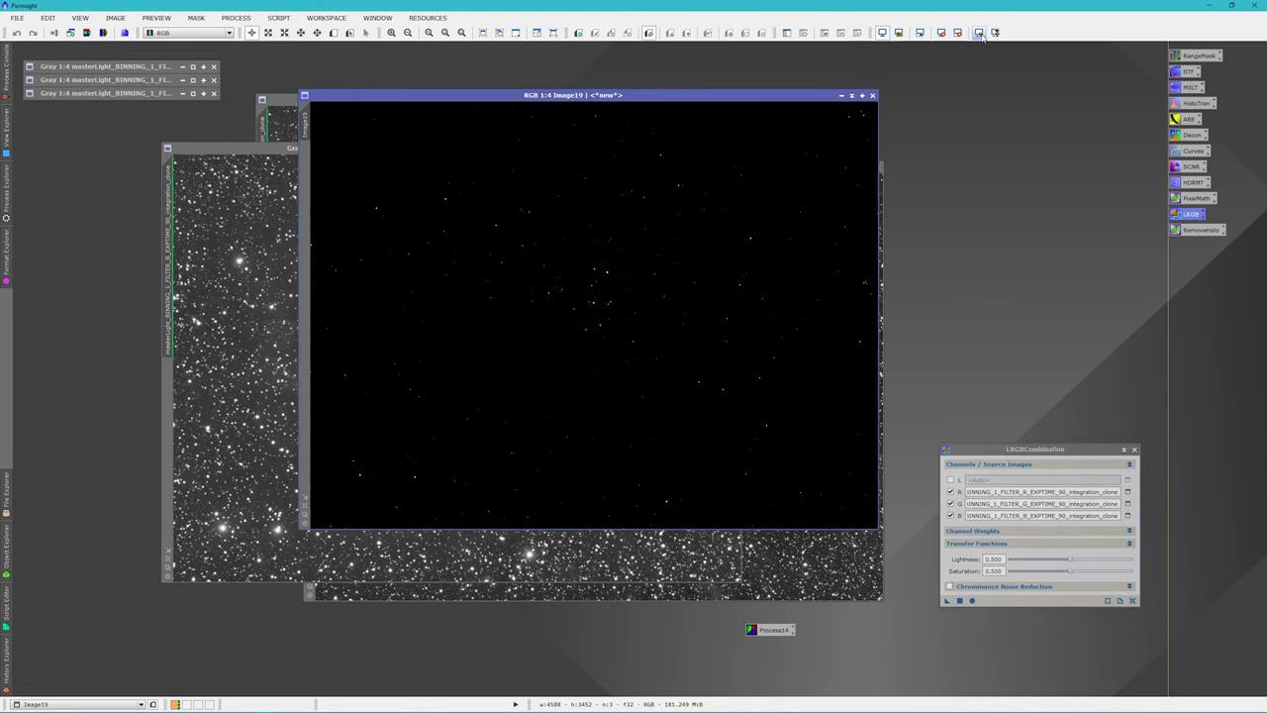
# - Auto-stretch Image19 to show the colour Rosette Nebula and move it to the left edge
pyautogui.click(978, 33)
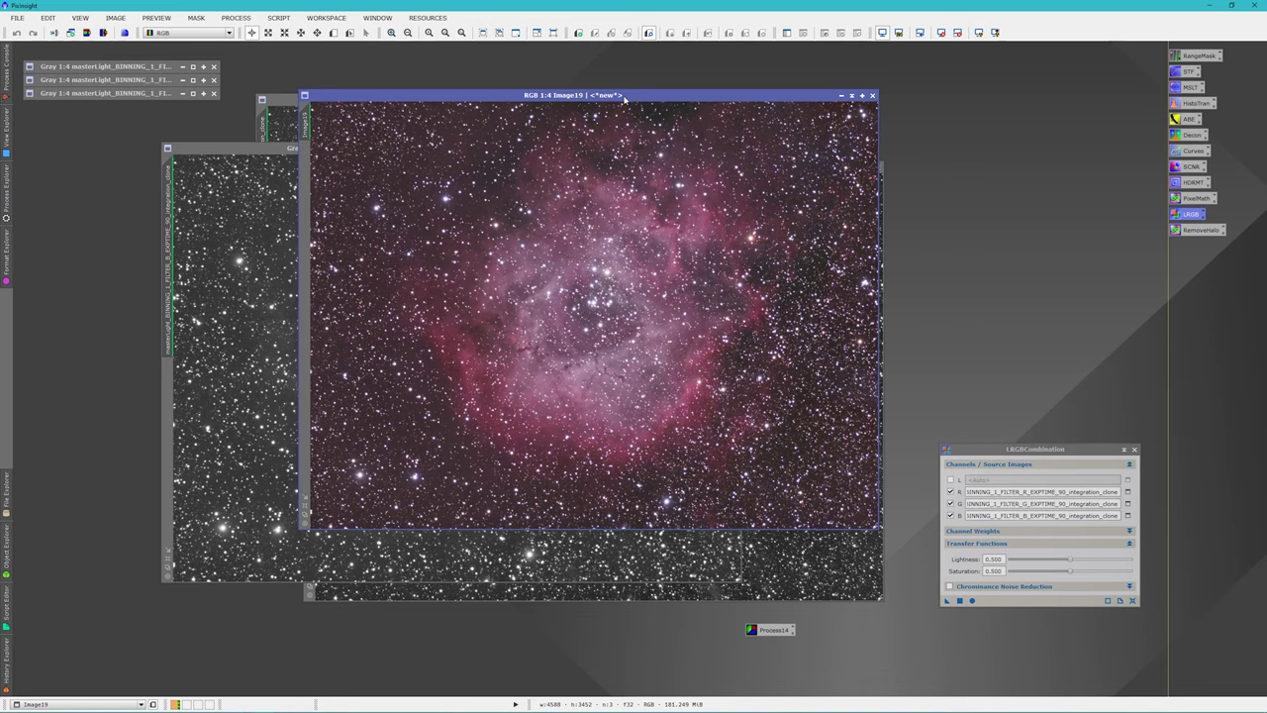
pyautogui.moveTo(624, 96); pyautogui.dragTo(559, 81)
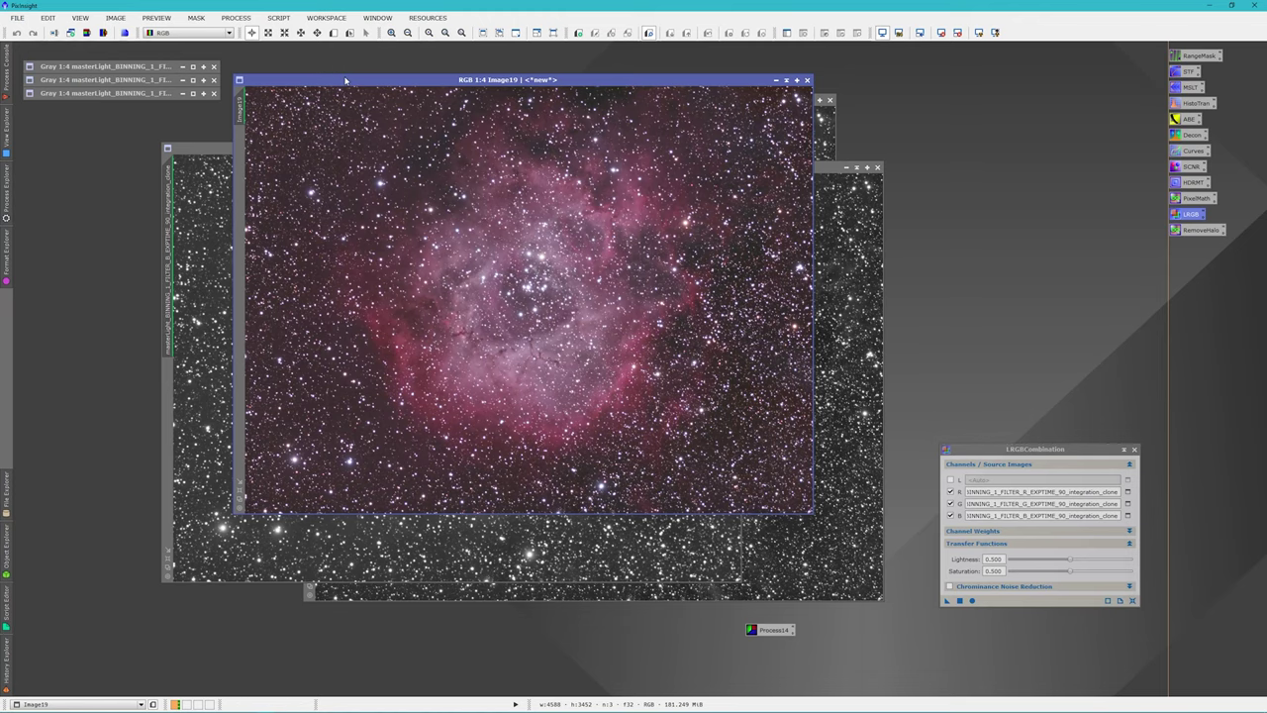
pyautogui.moveTo(346, 80); pyautogui.dragTo(127, 136)
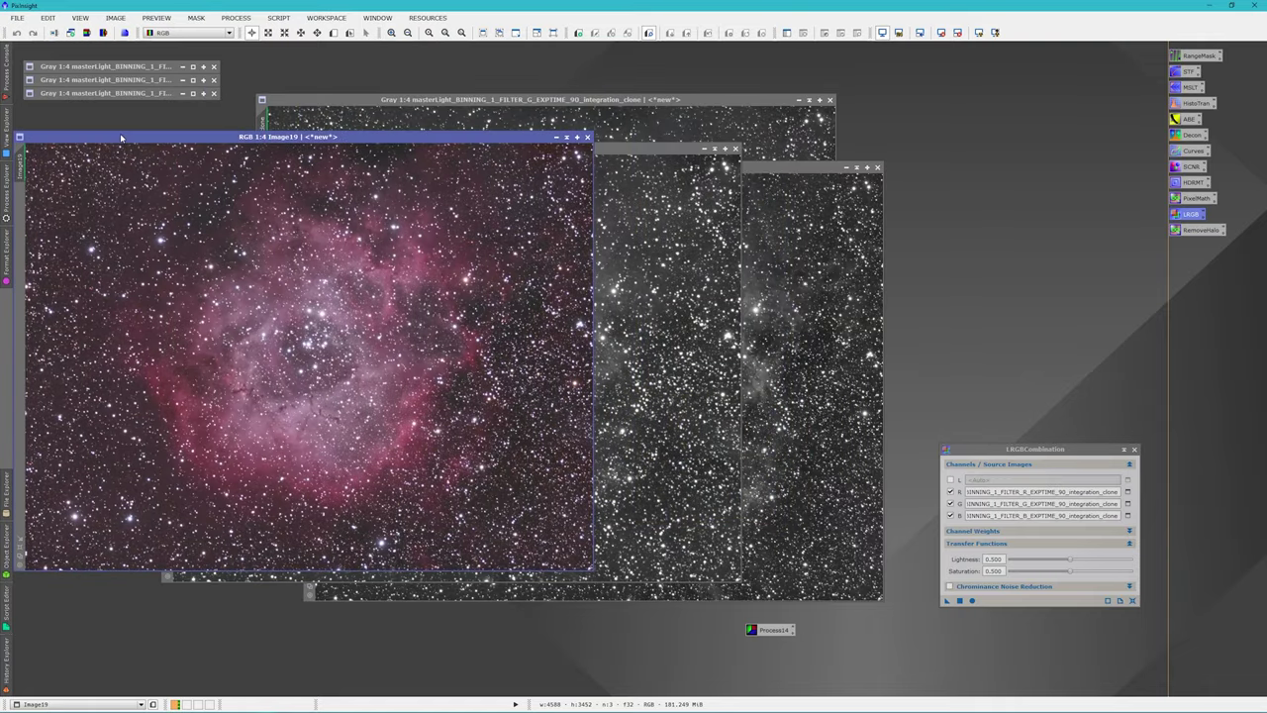
# - Iconize the B, R and G grayscale windows and stack their icons at the top
pyautogui.click(704, 149)
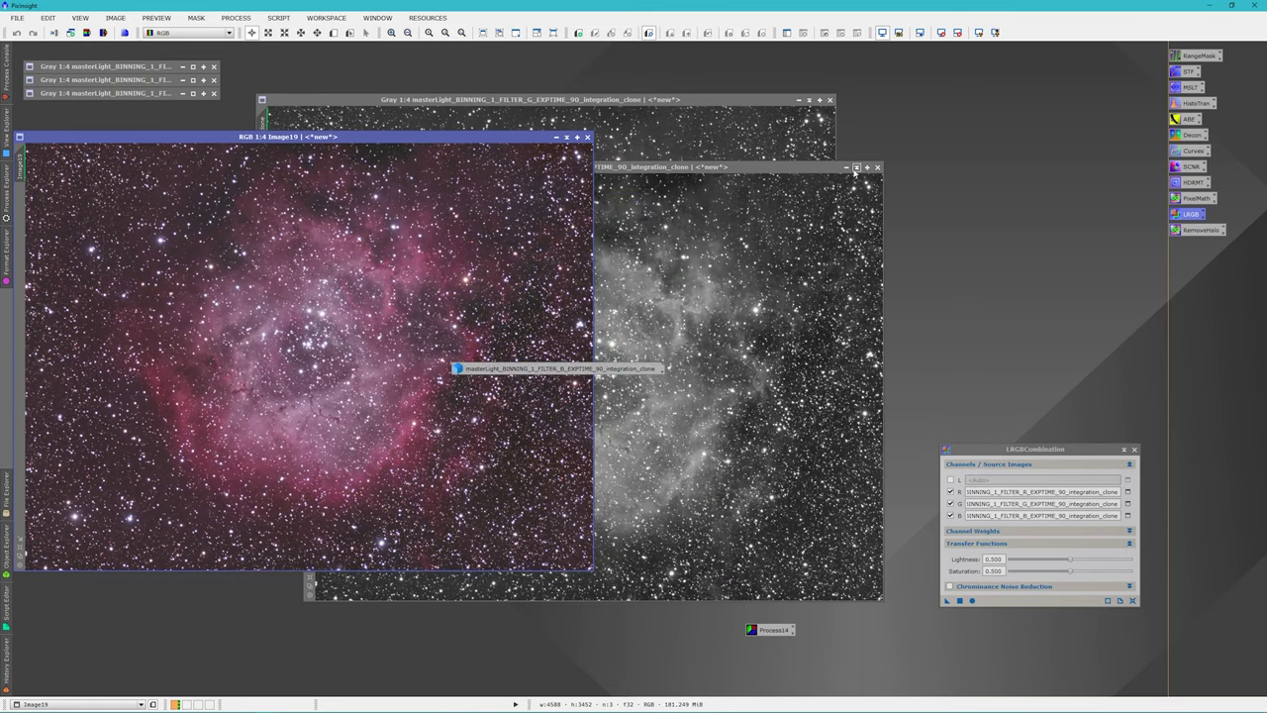
pyautogui.moveTo(578, 372); pyautogui.dragTo(610, 66)
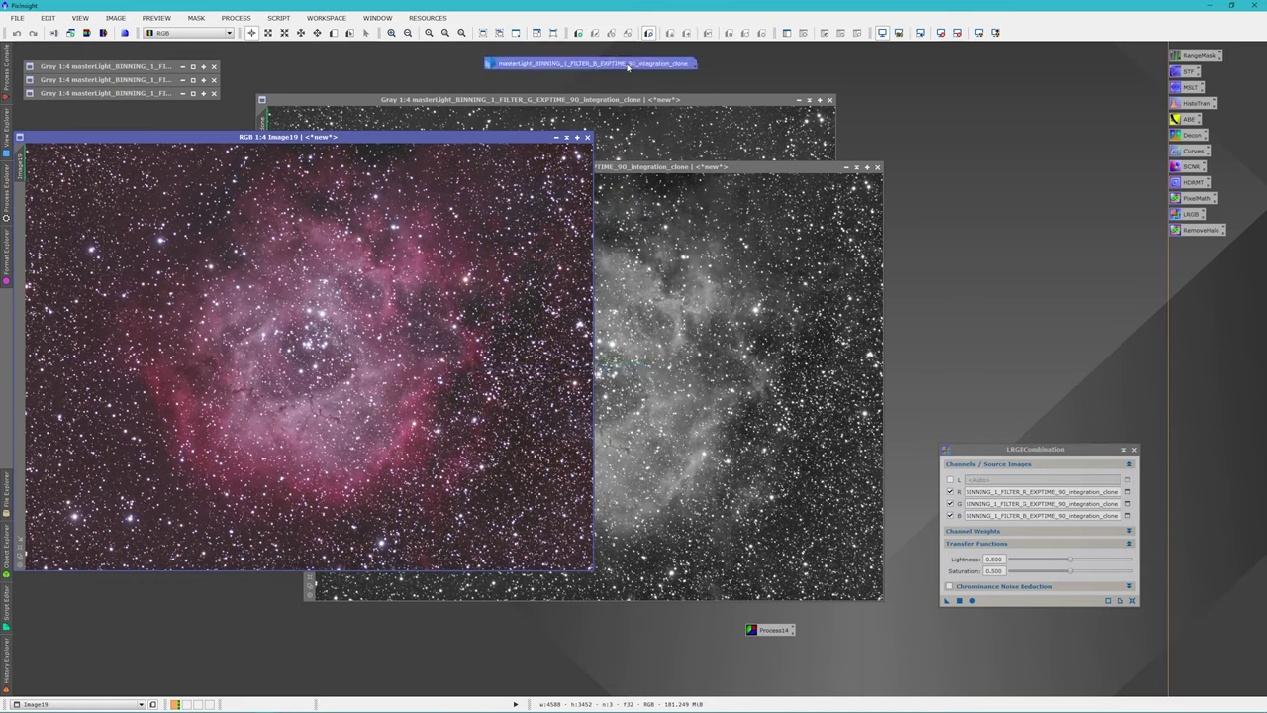
pyautogui.click(848, 167)
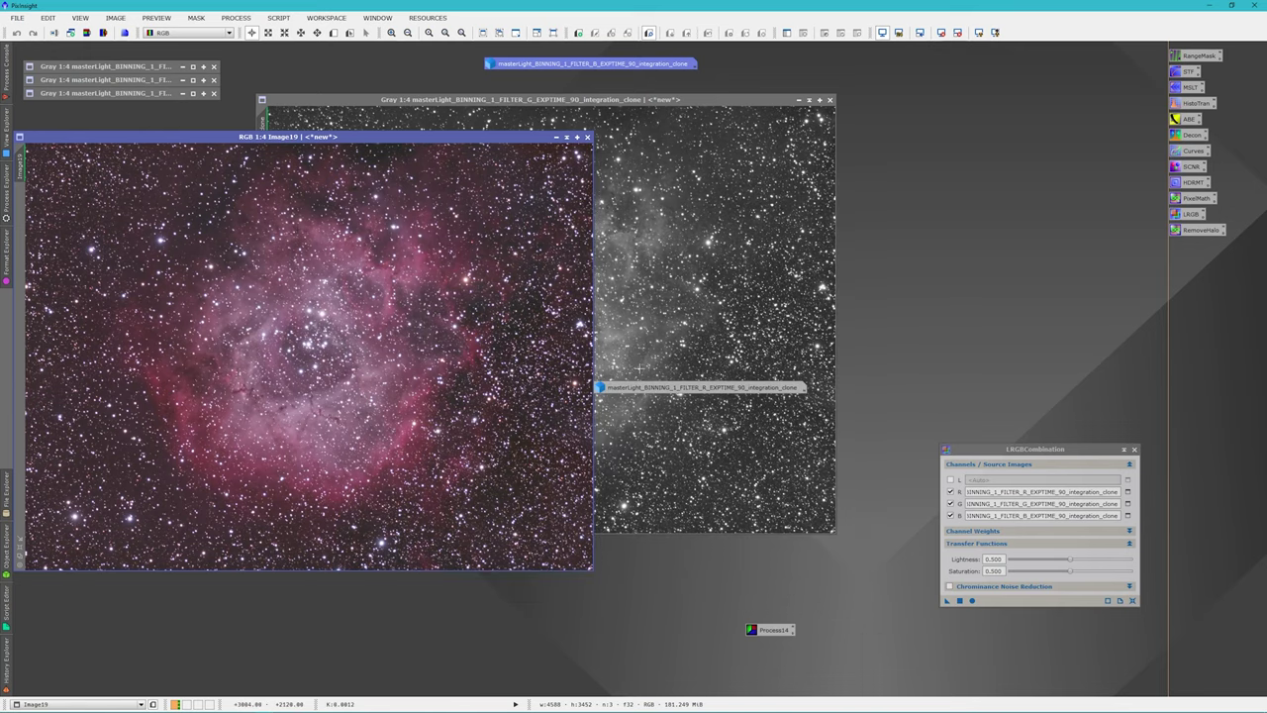
pyautogui.moveTo(669, 386); pyautogui.dragTo(624, 86)
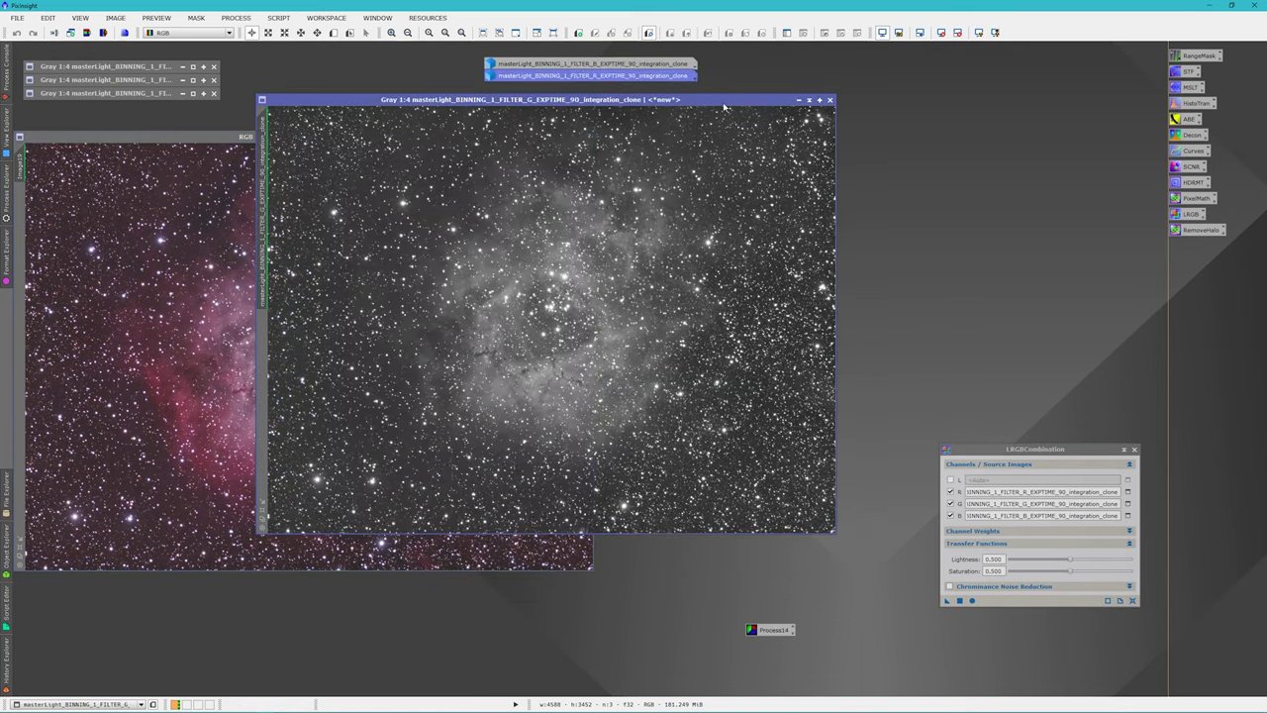
pyautogui.click(798, 100)
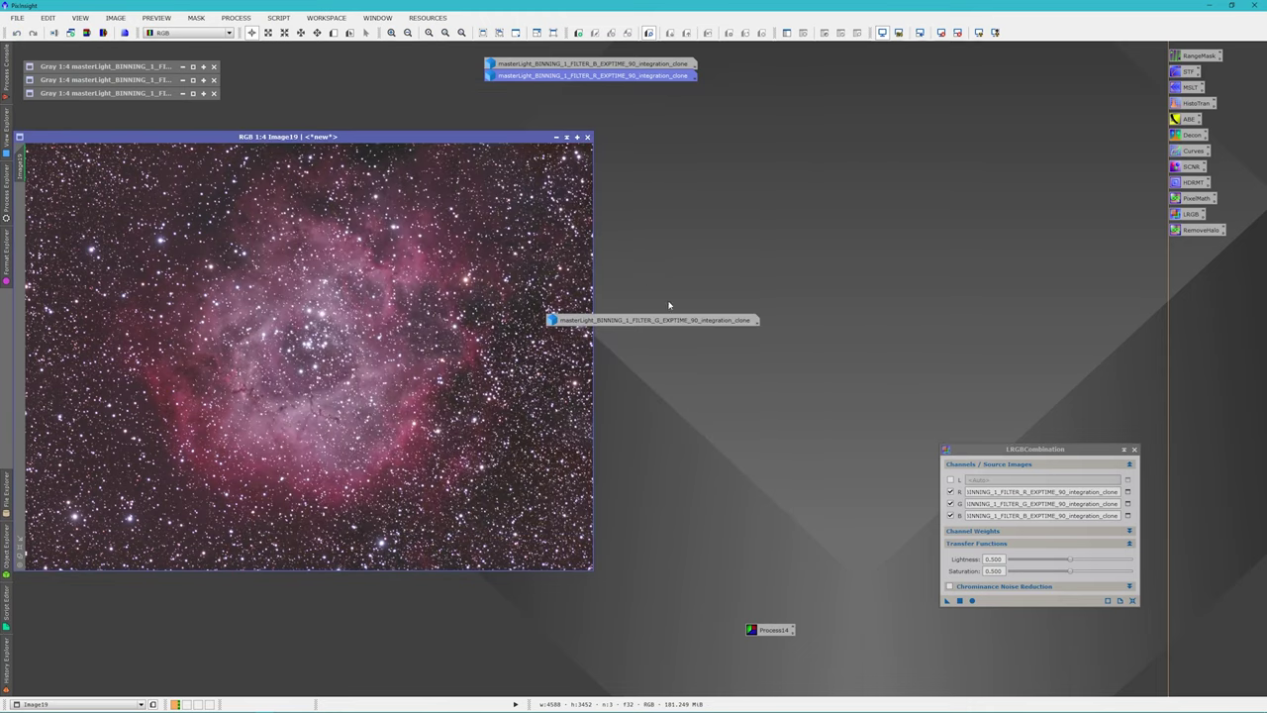
pyautogui.moveTo(670, 319); pyautogui.dragTo(619, 94)
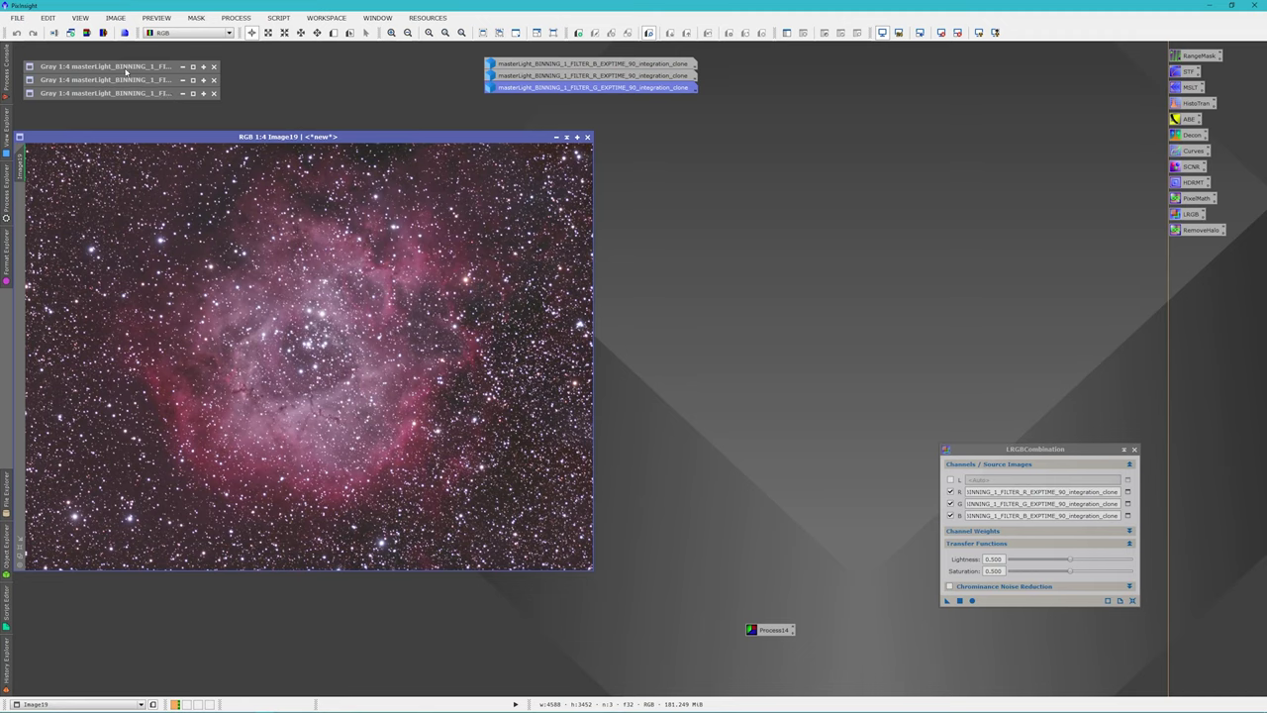
# - Restore the B window, make and close a test clone, then restore the G and R windows
pyautogui.doubleClick(145, 69)
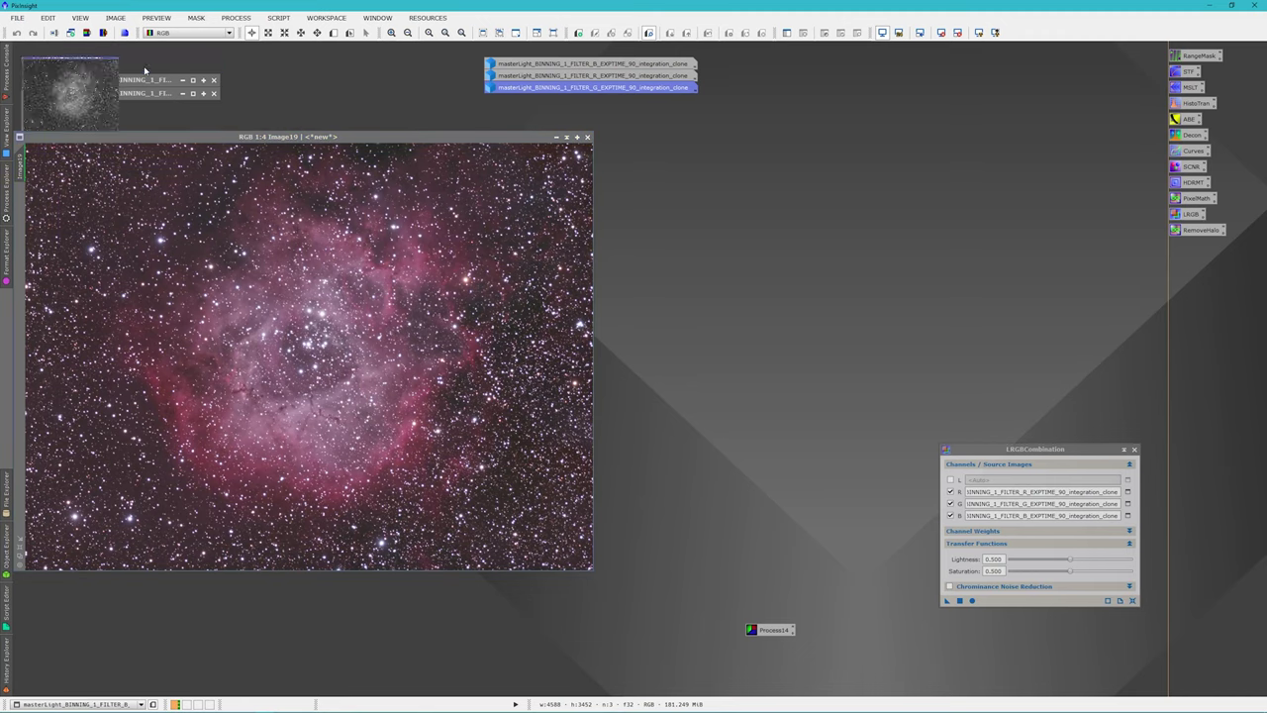
pyautogui.moveTo(186, 50); pyautogui.dragTo(420, 140)
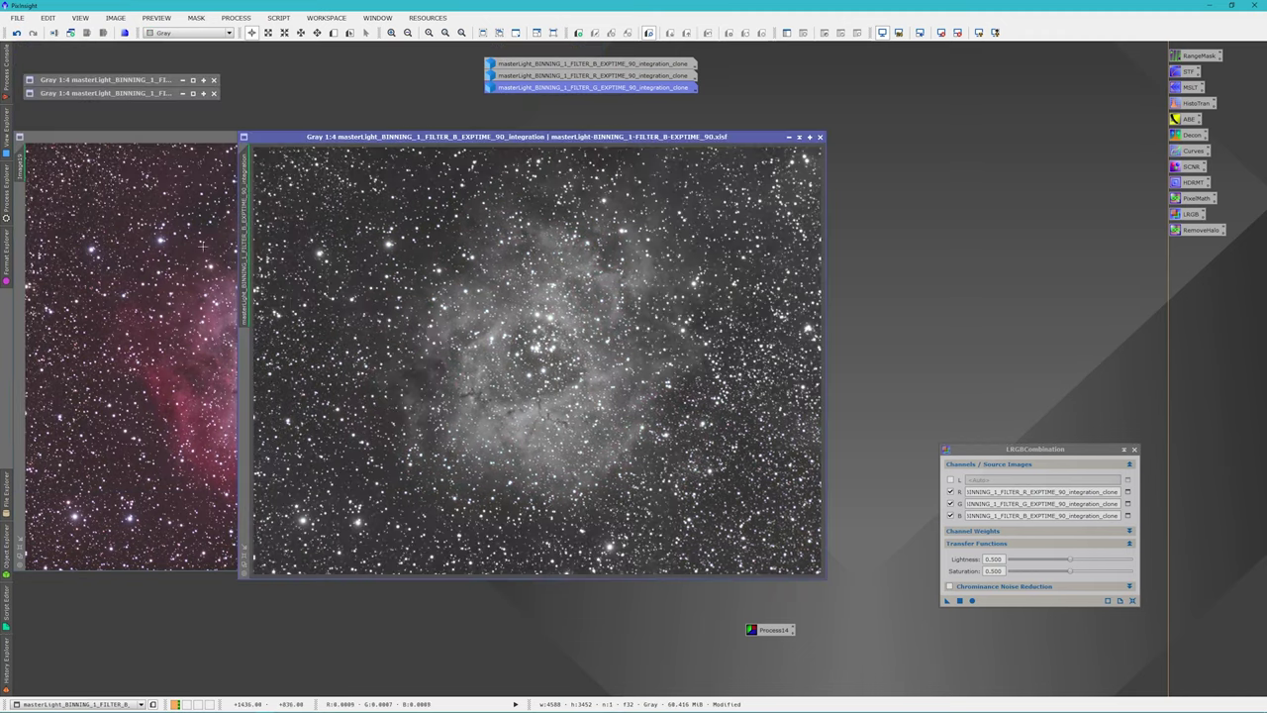
pyautogui.moveTo(777, 211); pyautogui.dragTo(919, 210)
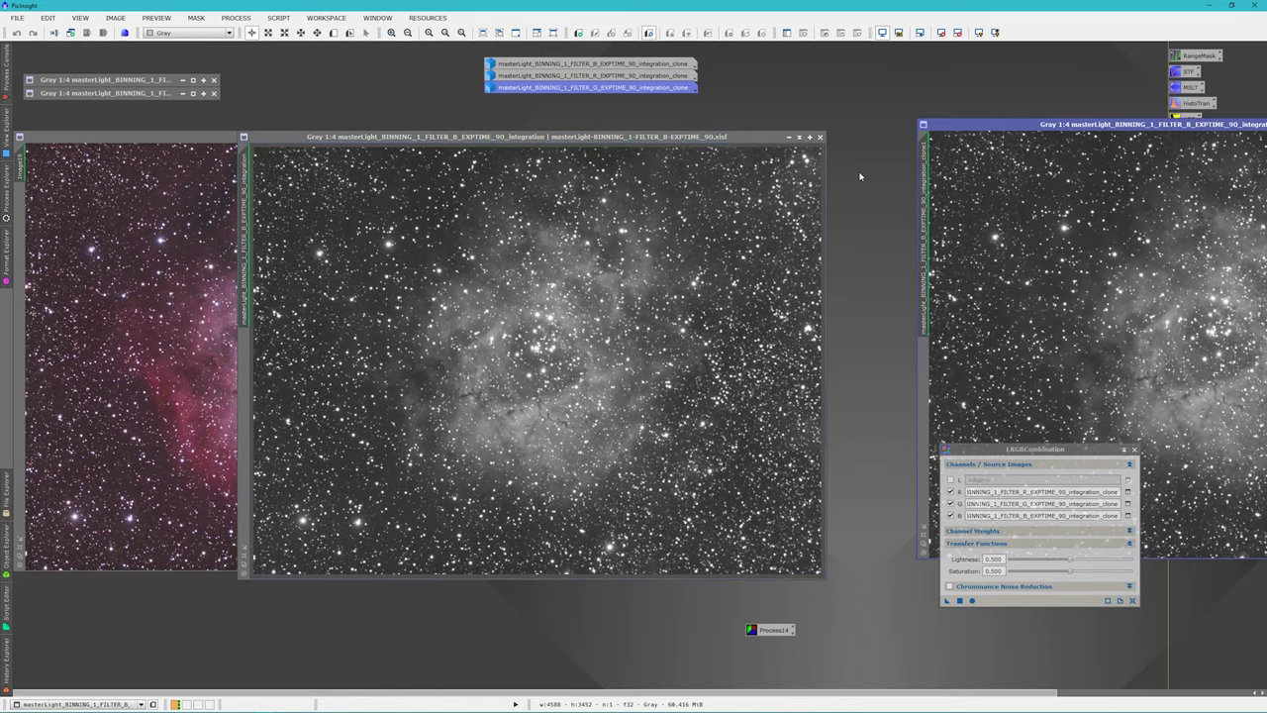
pyautogui.moveTo(1076, 125); pyautogui.dragTo(485, 105)
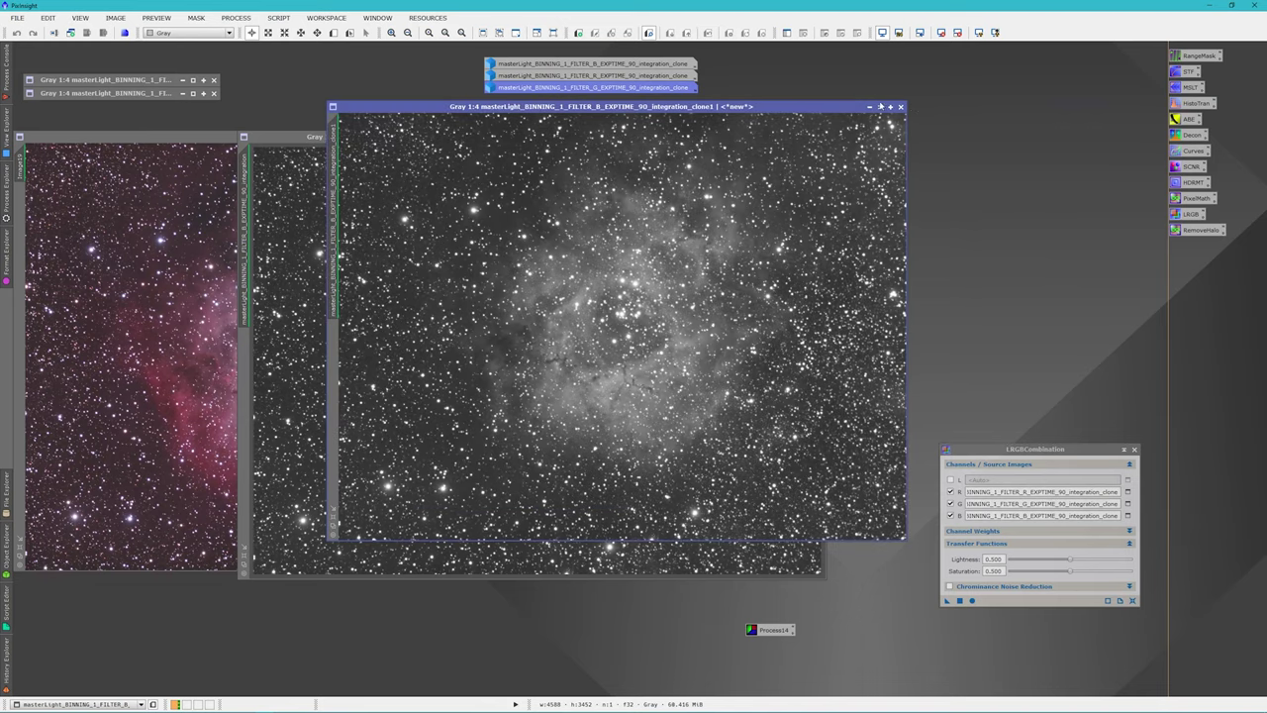
pyautogui.click(900, 107)
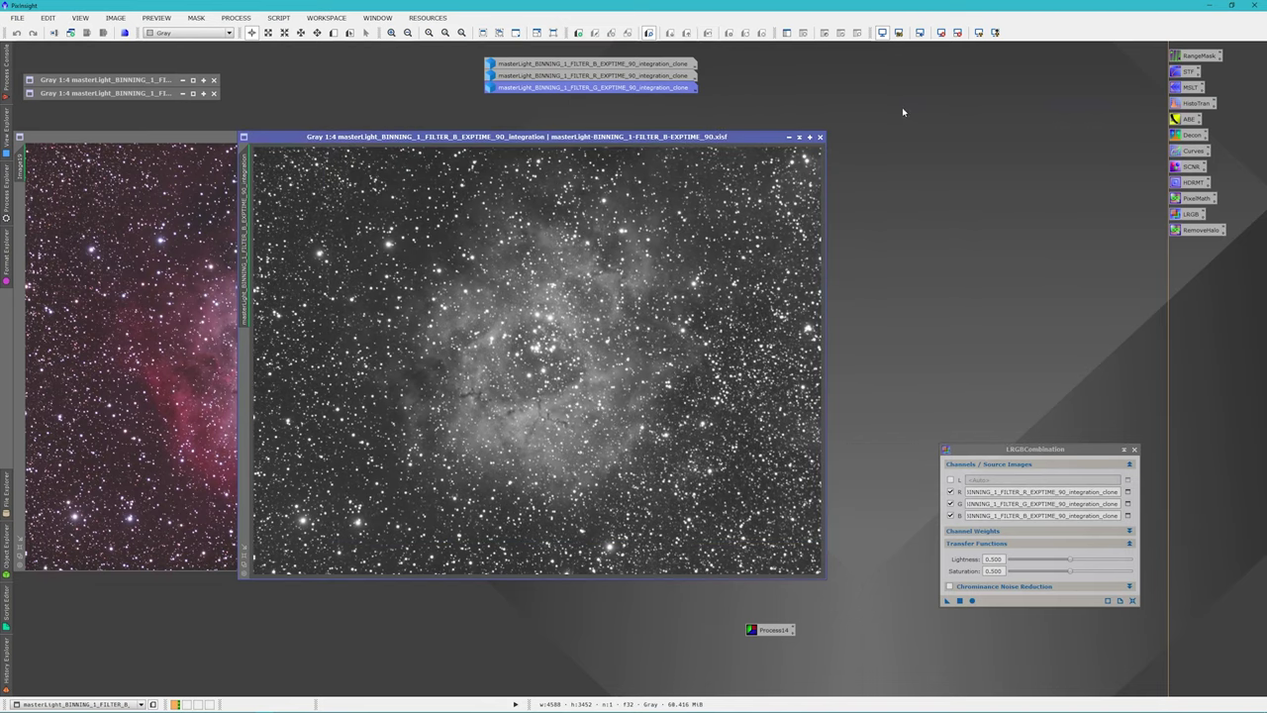
pyautogui.doubleClick(150, 93)
pyautogui.doubleClick(158, 80)
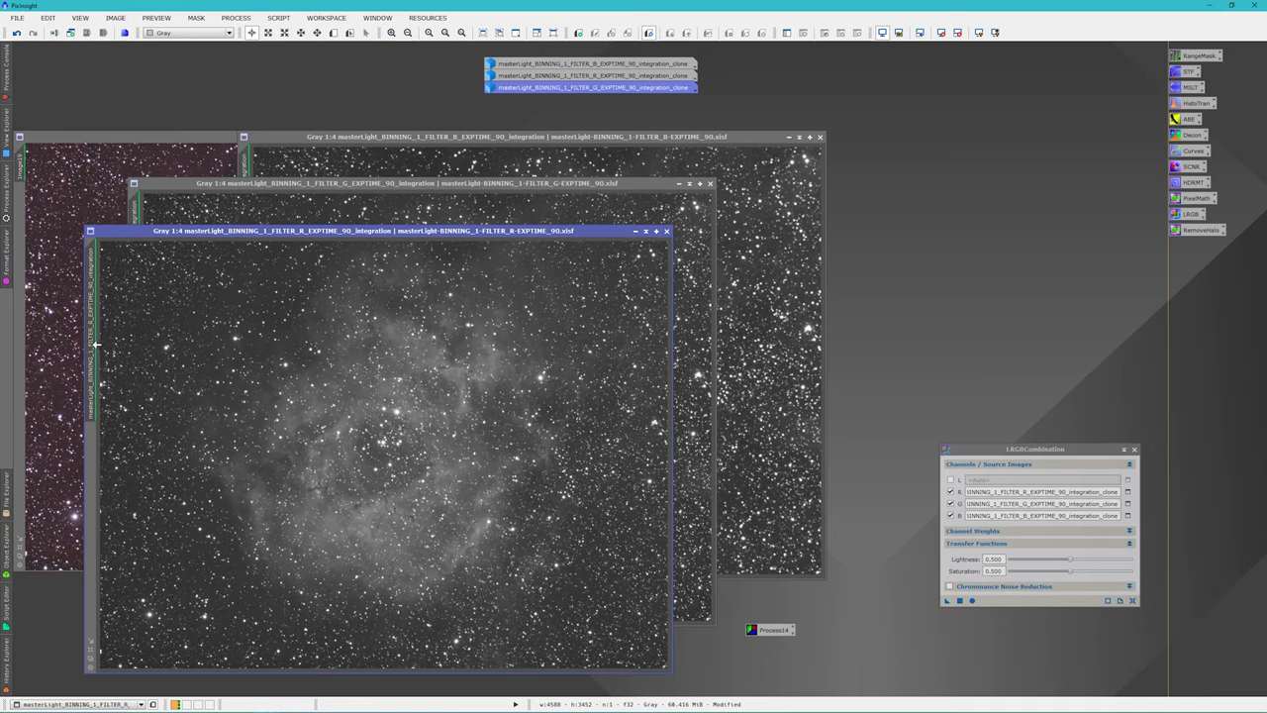
# - Assign the original R, G, B integrations to LRGBCombination channels and Apply Global, creating Image21
pyautogui.moveTo(92, 349); pyautogui.dragTo(1003, 492)
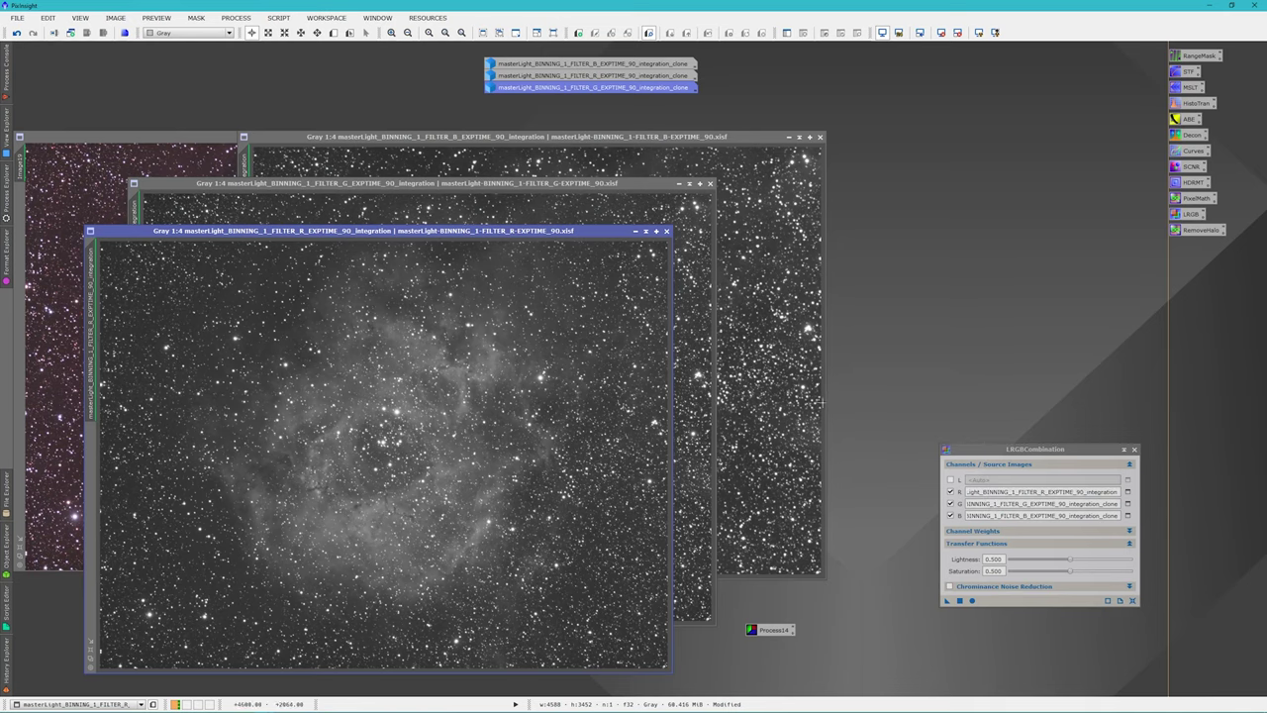
pyautogui.moveTo(137, 213); pyautogui.dragTo(997, 505)
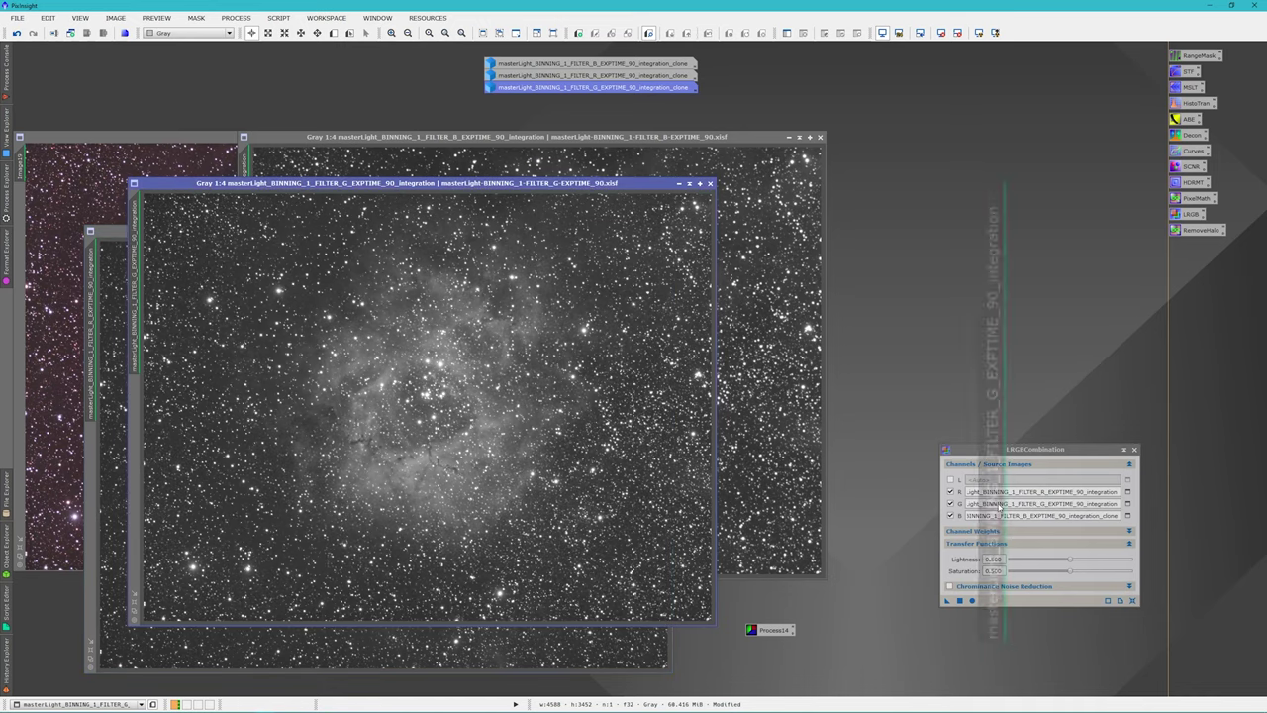
pyautogui.click(323, 184)
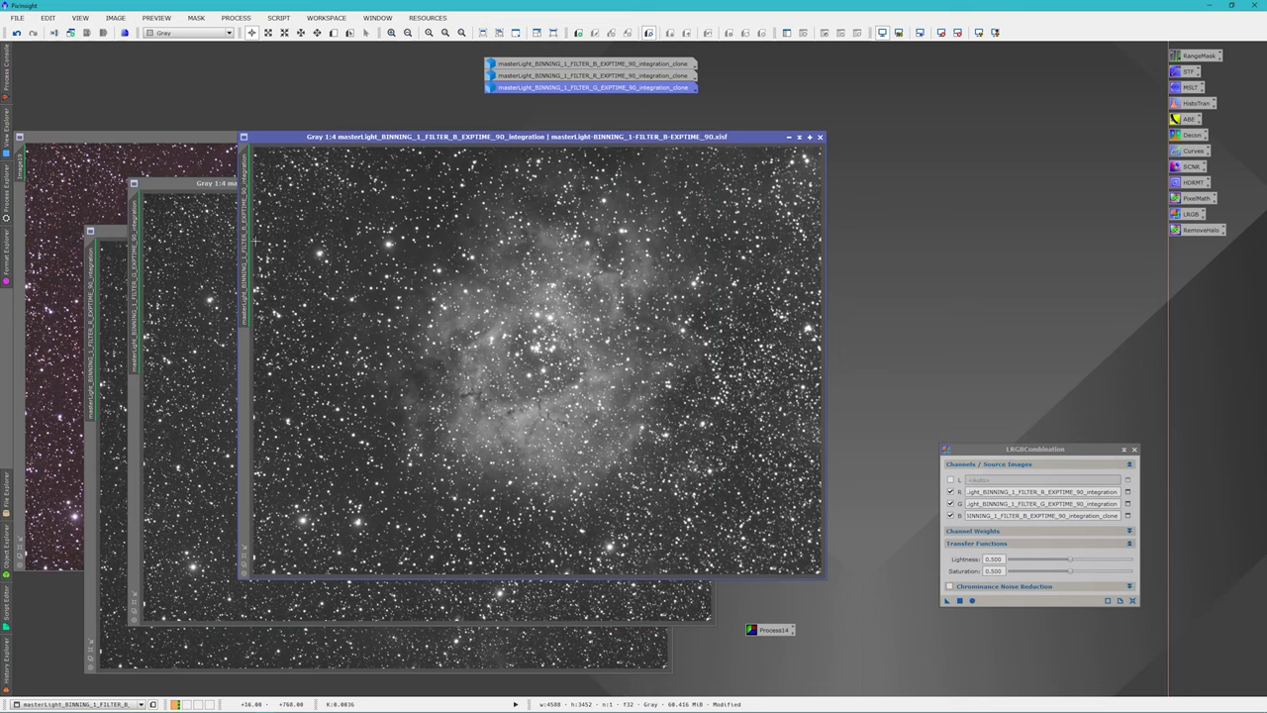
pyautogui.moveTo(248, 238)
pyautogui.mouseDown()
pyautogui.moveTo(1017, 529)
pyautogui.moveTo(1021, 516)
pyautogui.mouseUp()
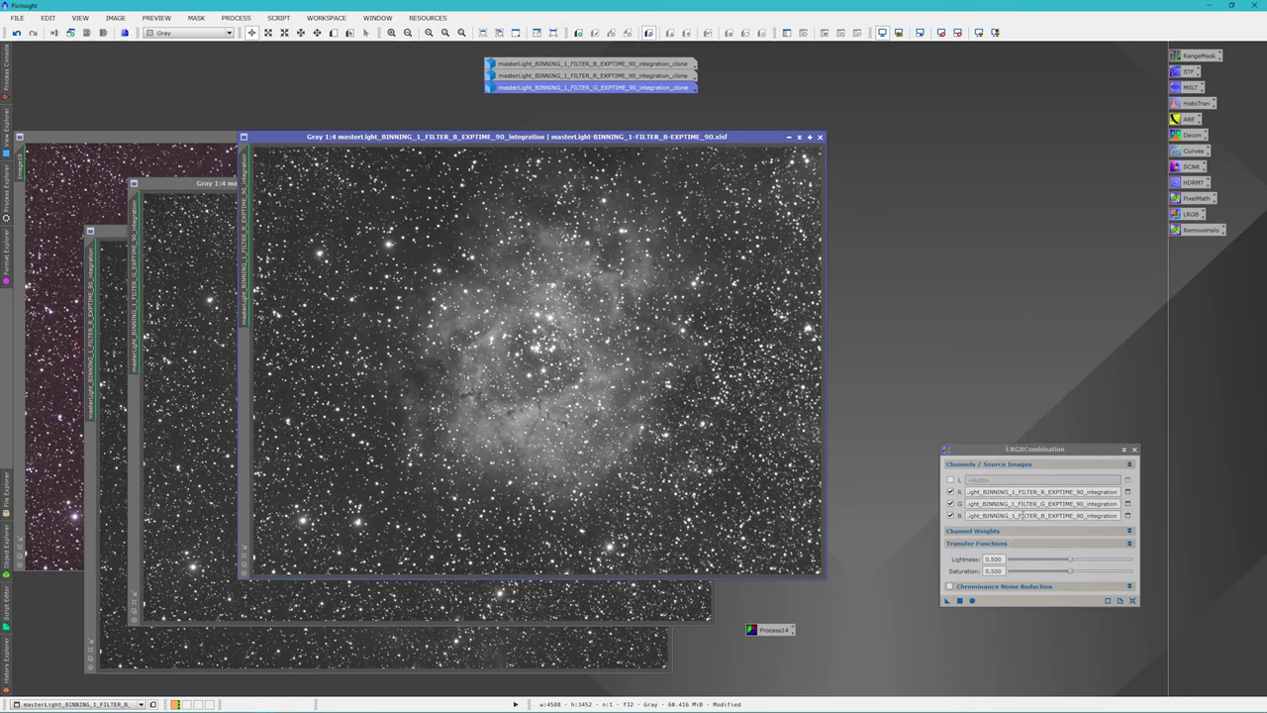
pyautogui.click(972, 600)
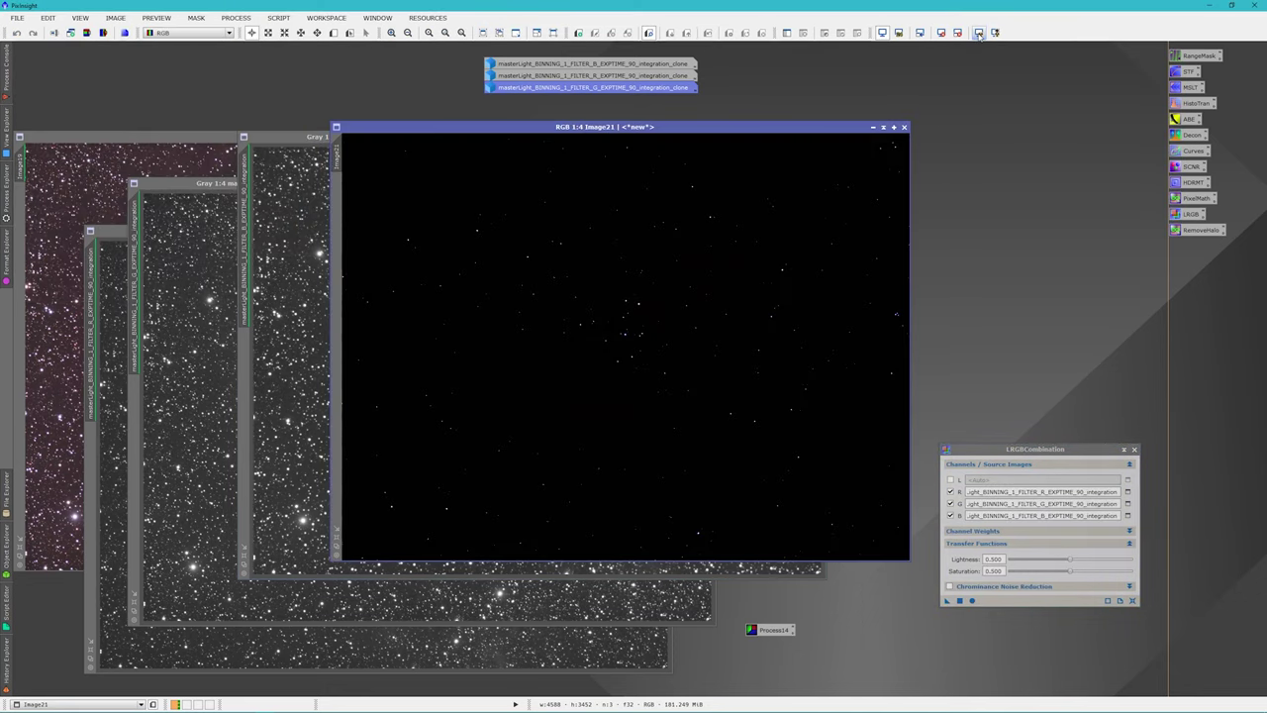
# - Auto-stretch Image21, iconize the B, G and R integration windows, and place Image21 beside Image19
pyautogui.click(978, 33)
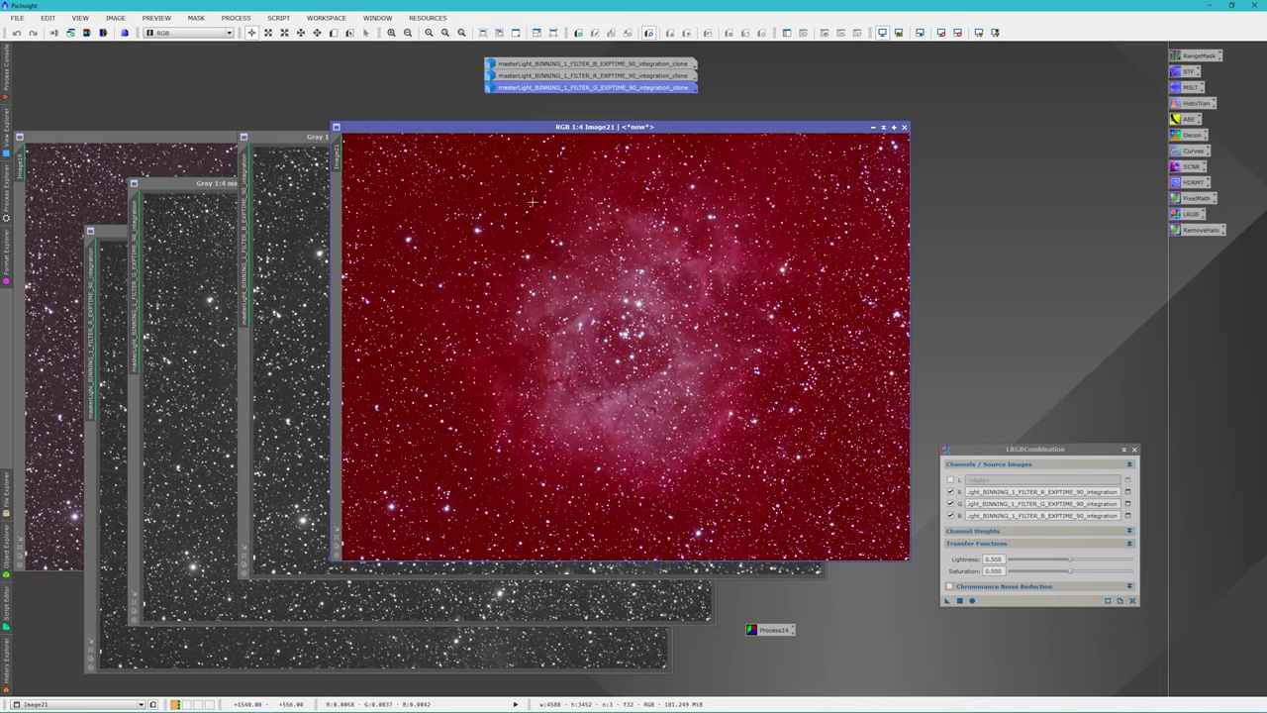
pyautogui.click(310, 140)
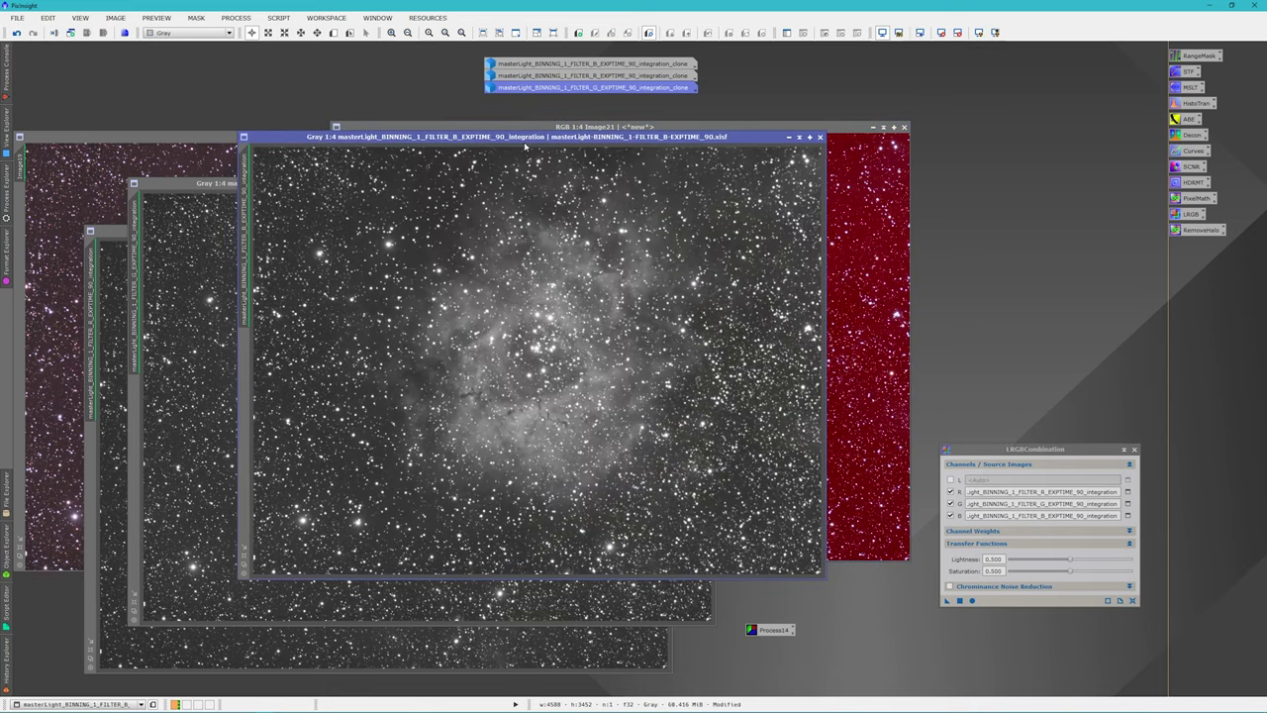
pyautogui.click(800, 137)
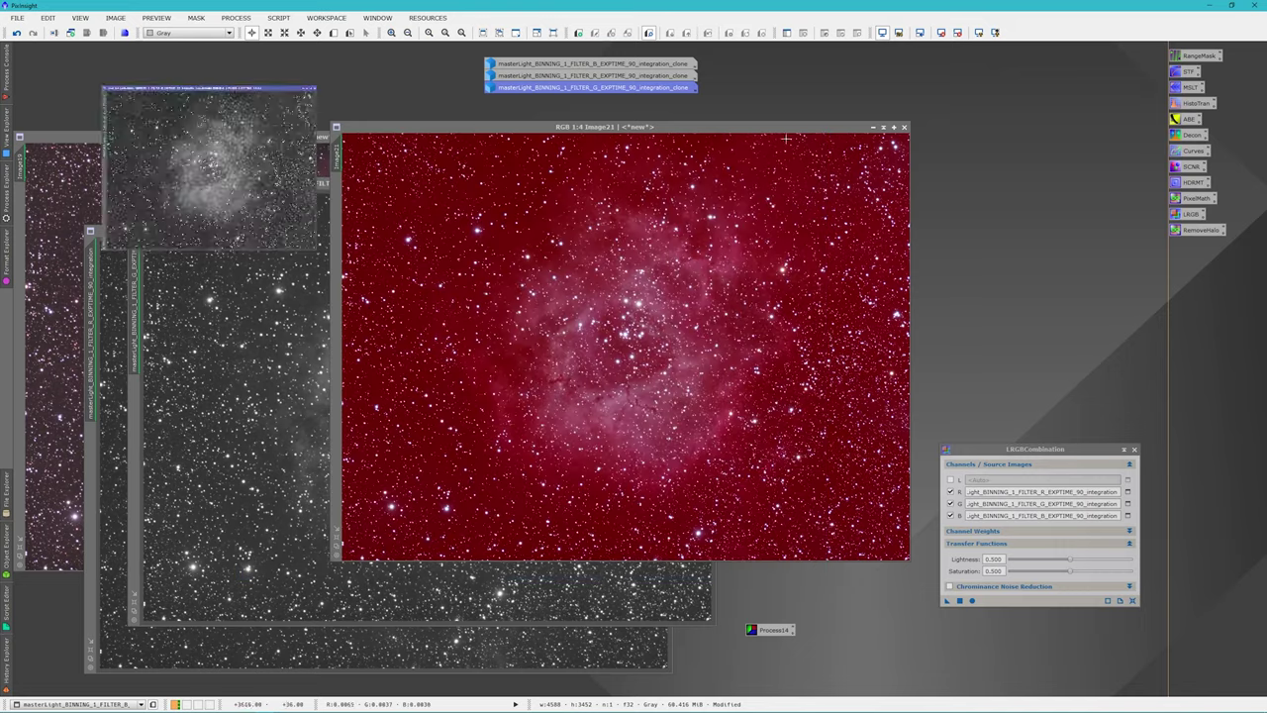
pyautogui.click(289, 187)
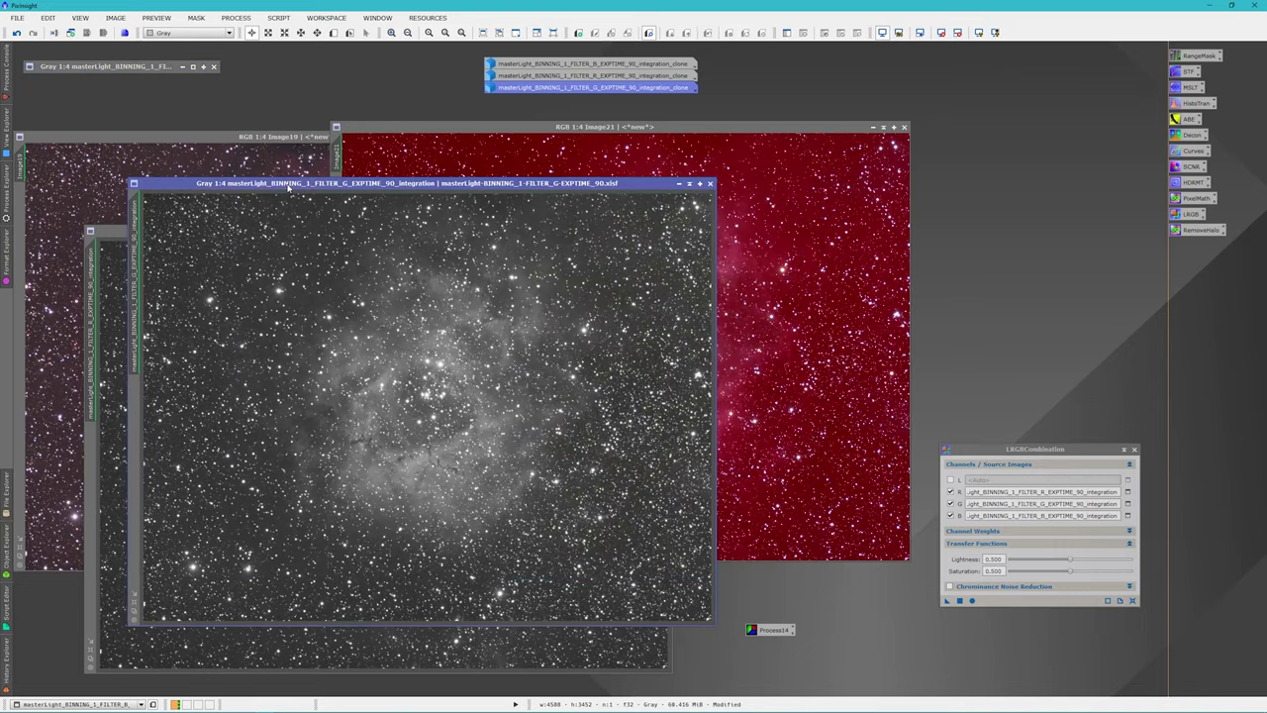
pyautogui.click(690, 183)
pyautogui.click(234, 231)
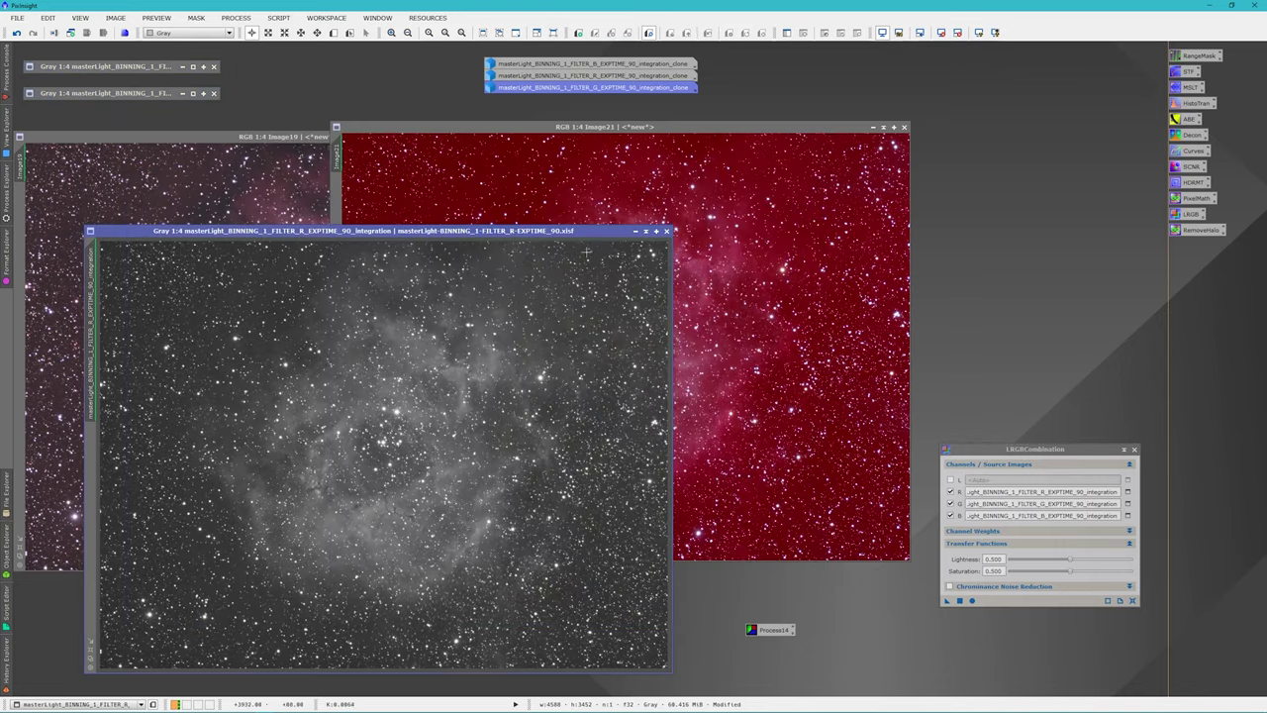
pyautogui.click(647, 232)
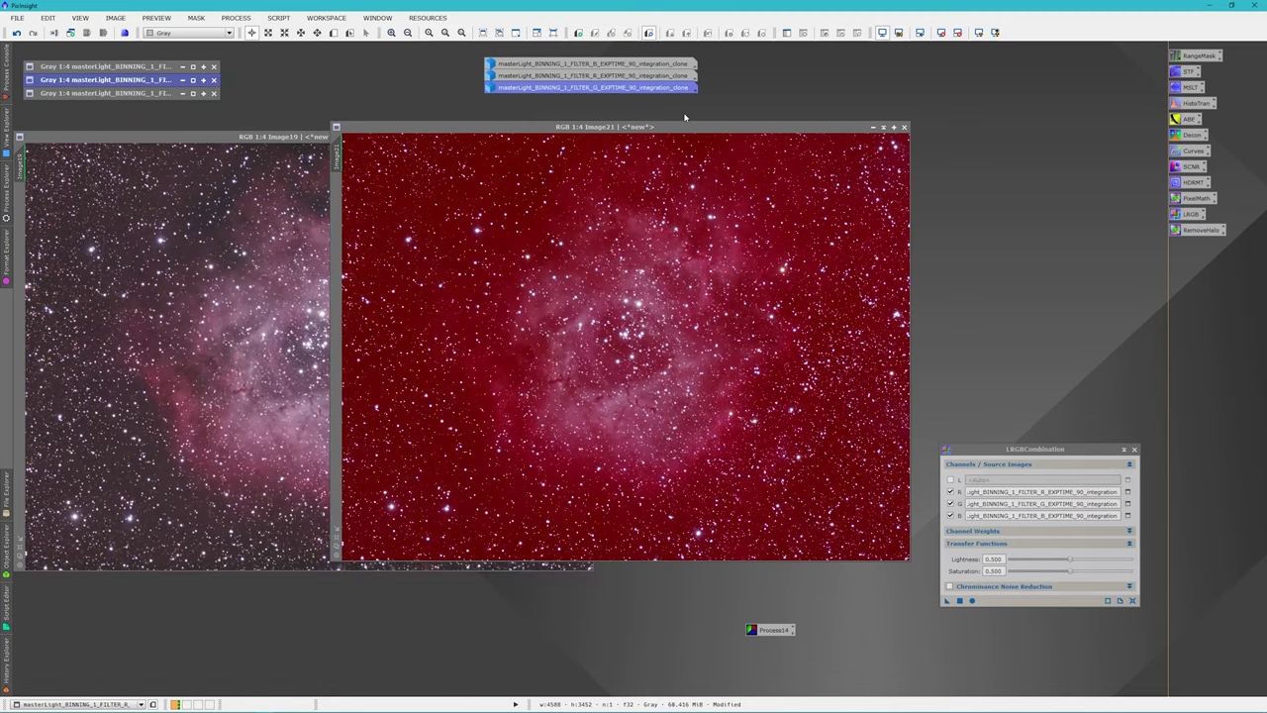
pyautogui.moveTo(688, 136); pyautogui.dragTo(544, 167)
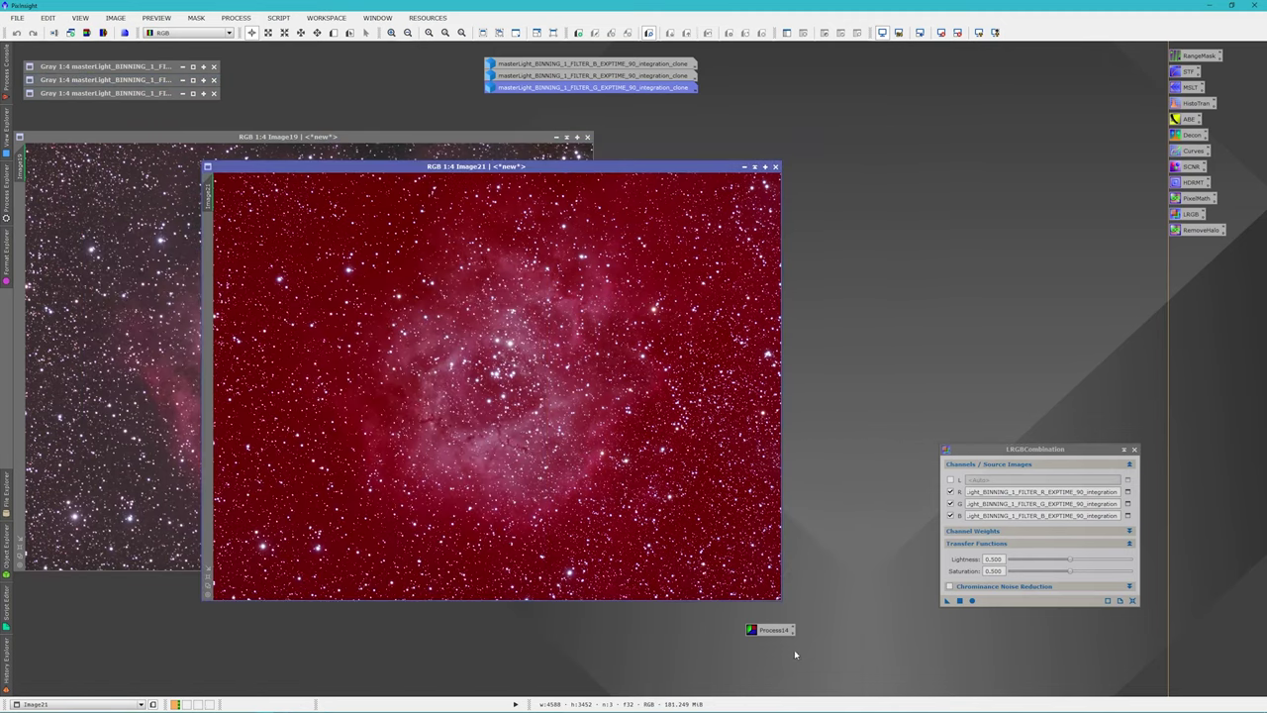
# - Run Process14 DBE on Image21 with Division, discarding the model and replacing the target
pyautogui.doubleClick(760, 631)
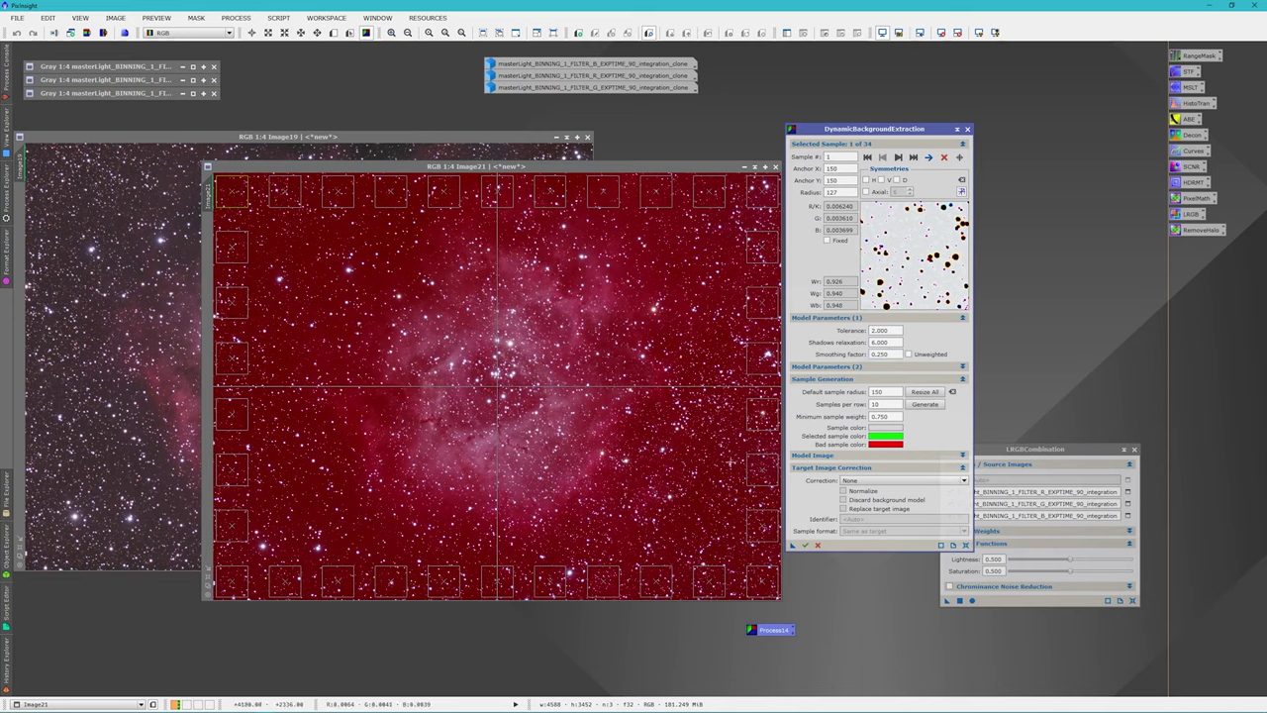
pyautogui.click(888, 480)
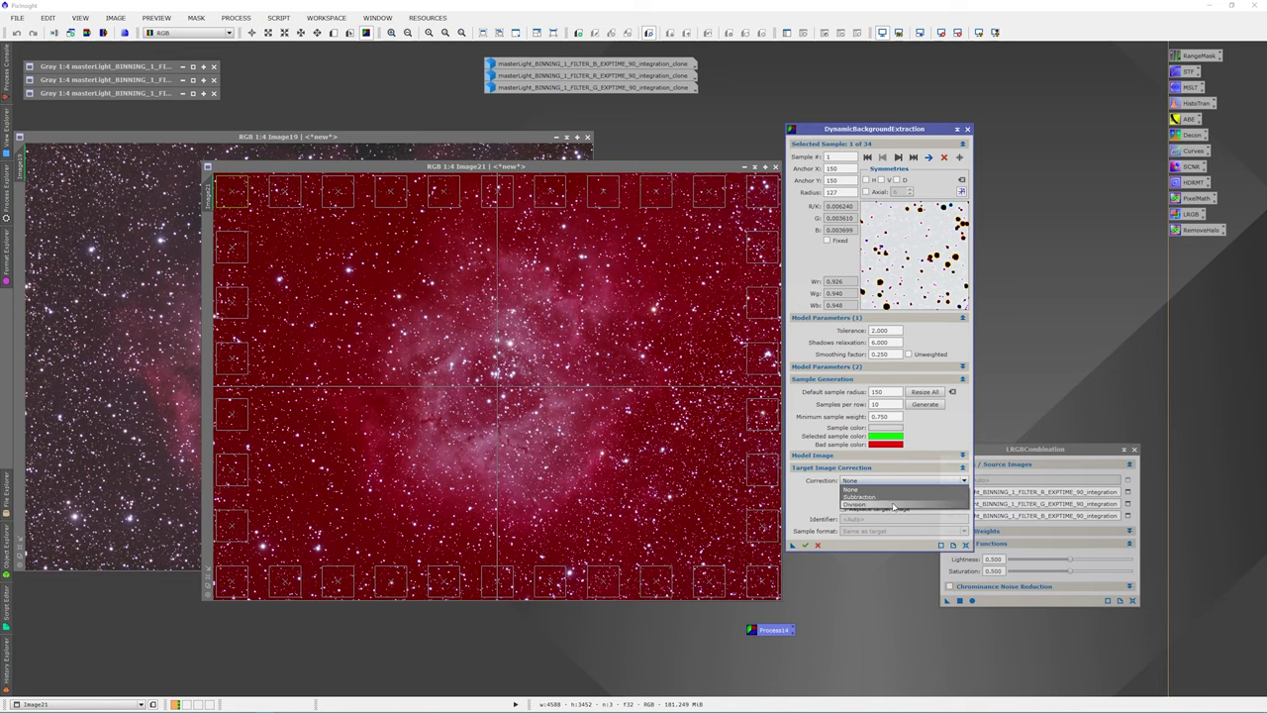
pyautogui.click(885, 505)
pyautogui.click(879, 500)
pyautogui.click(882, 509)
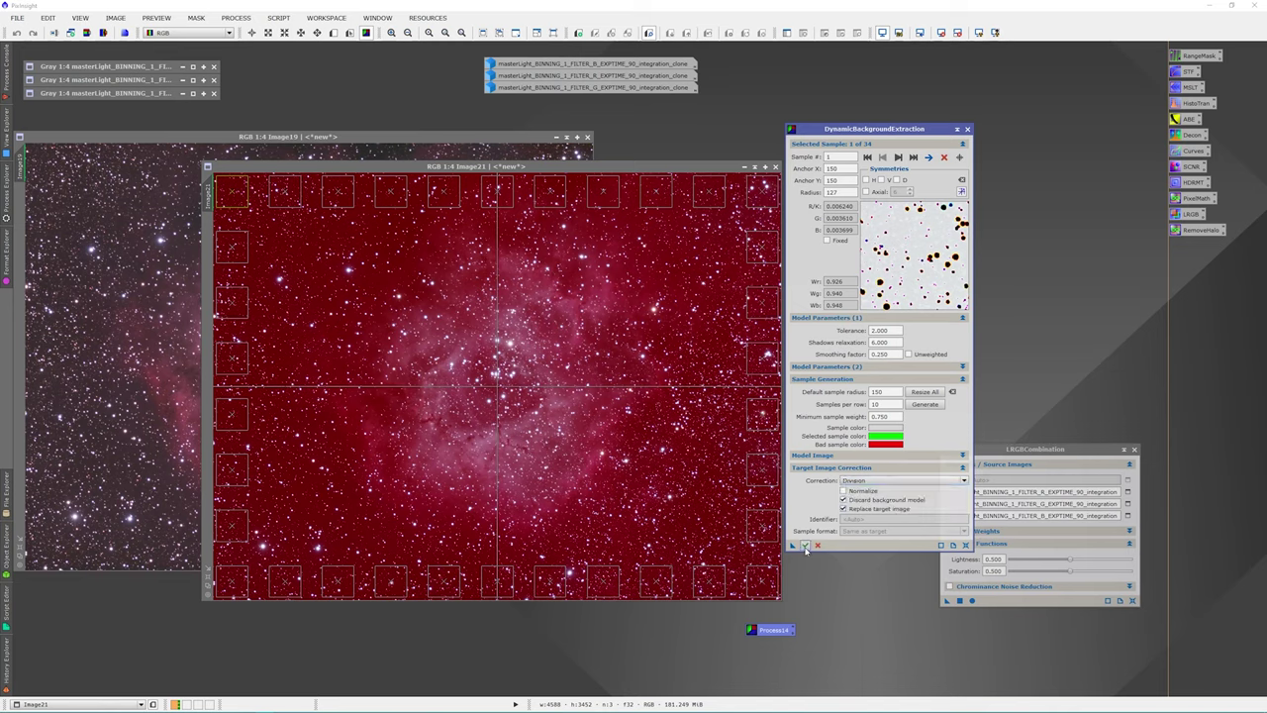
pyautogui.click(805, 545)
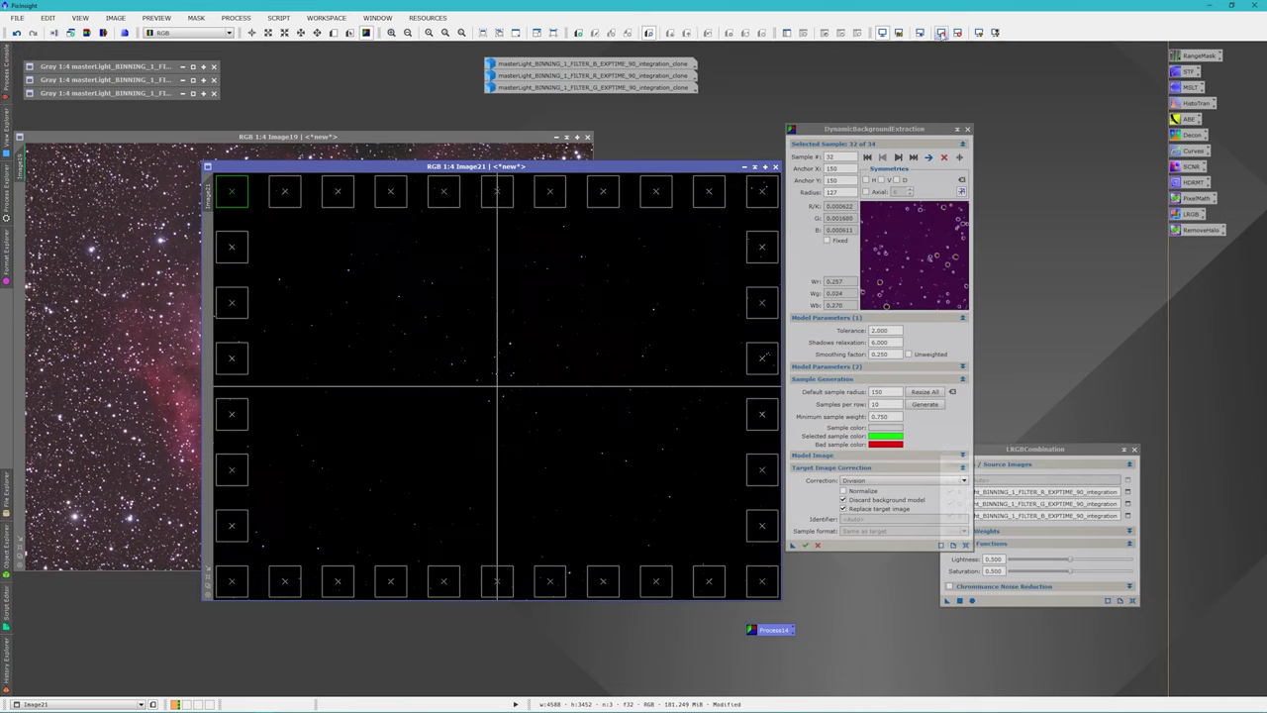
# - Auto-stretch the Division-corrected Image21 and end the DBE session
pyautogui.click(978, 33)
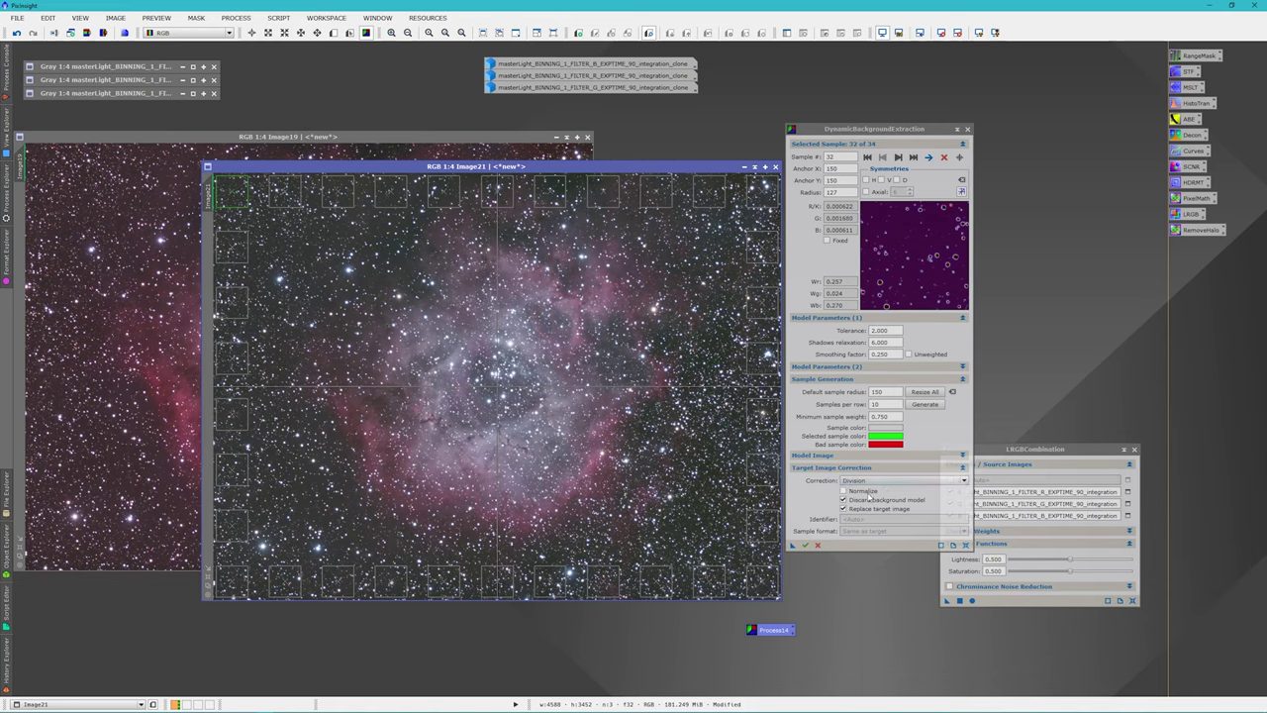
pyautogui.click(967, 128)
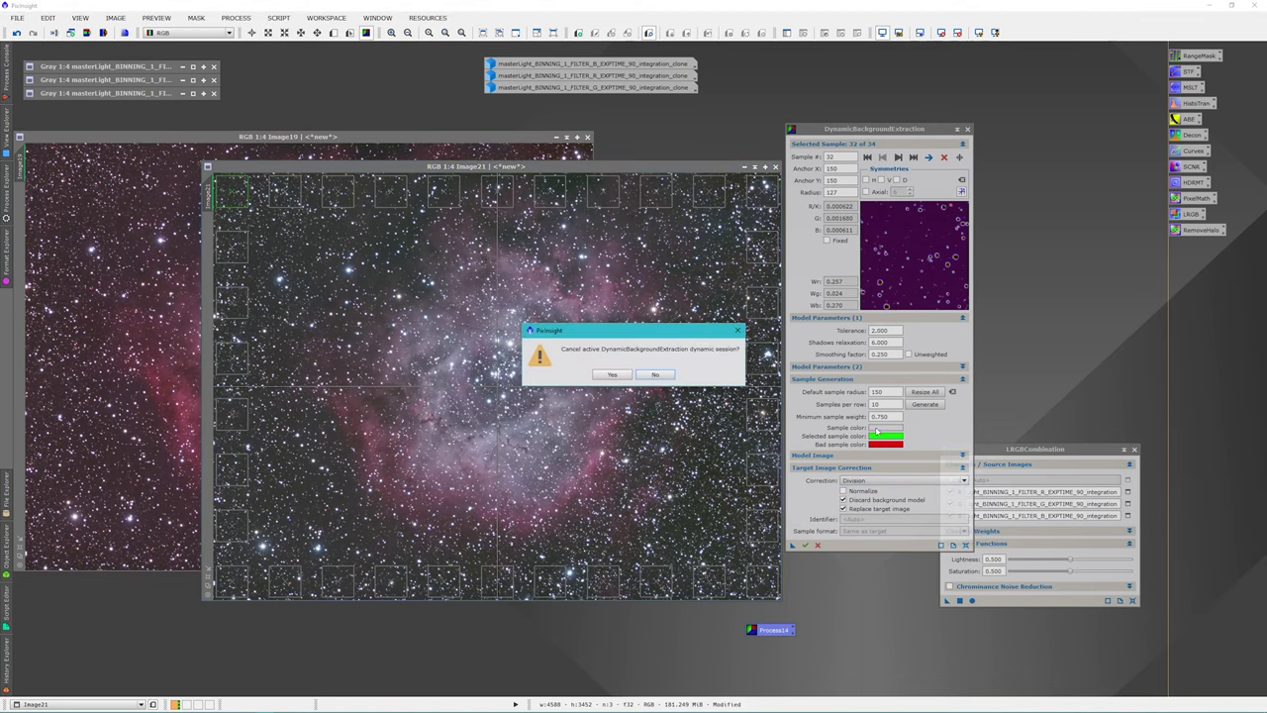
pyautogui.click(612, 374)
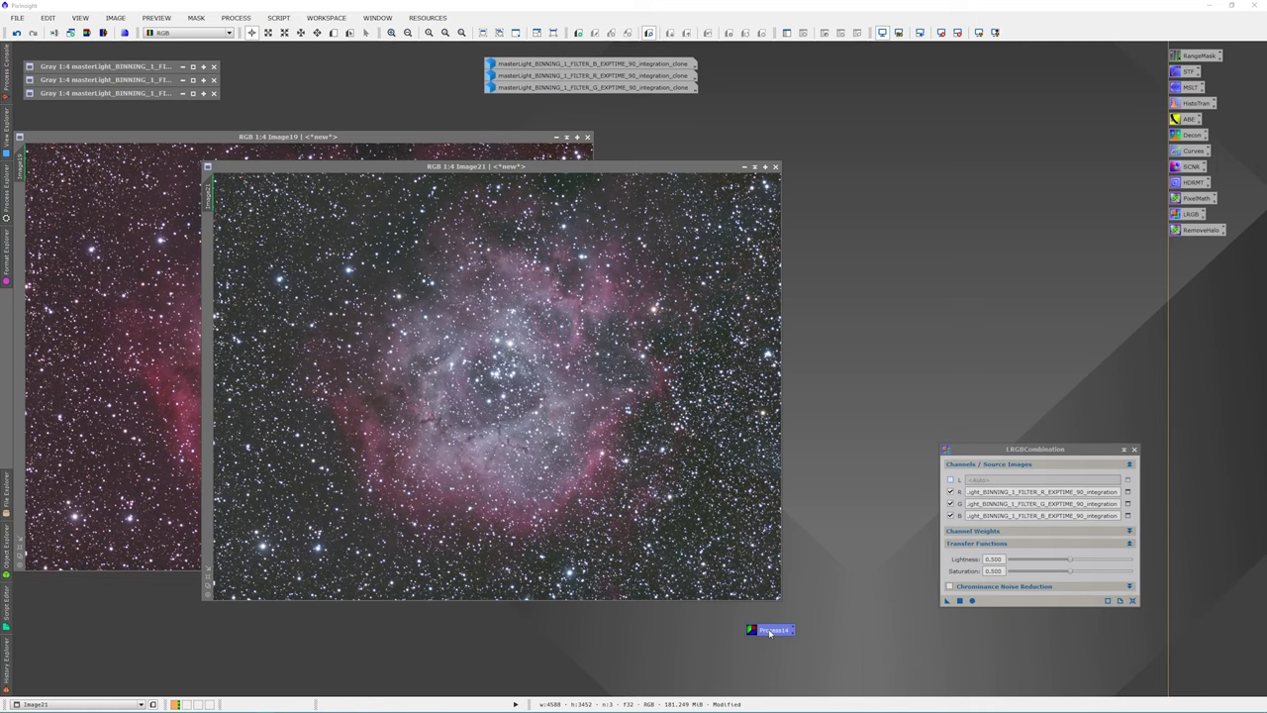
# - Redo Image21's DBE with Subtraction, replacing the target, then close and confirm cancelling the session
pyautogui.doubleClick(770, 631)
pyautogui.click(878, 482)
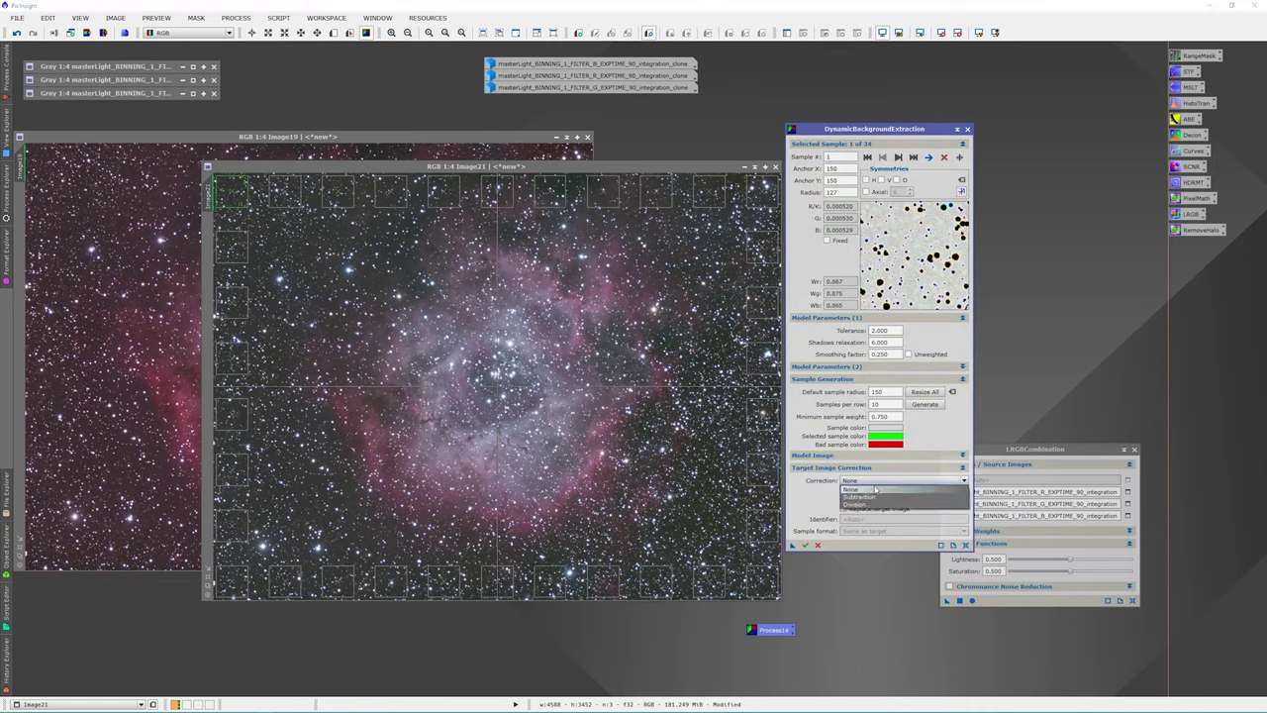
pyautogui.click(880, 498)
pyautogui.click(856, 510)
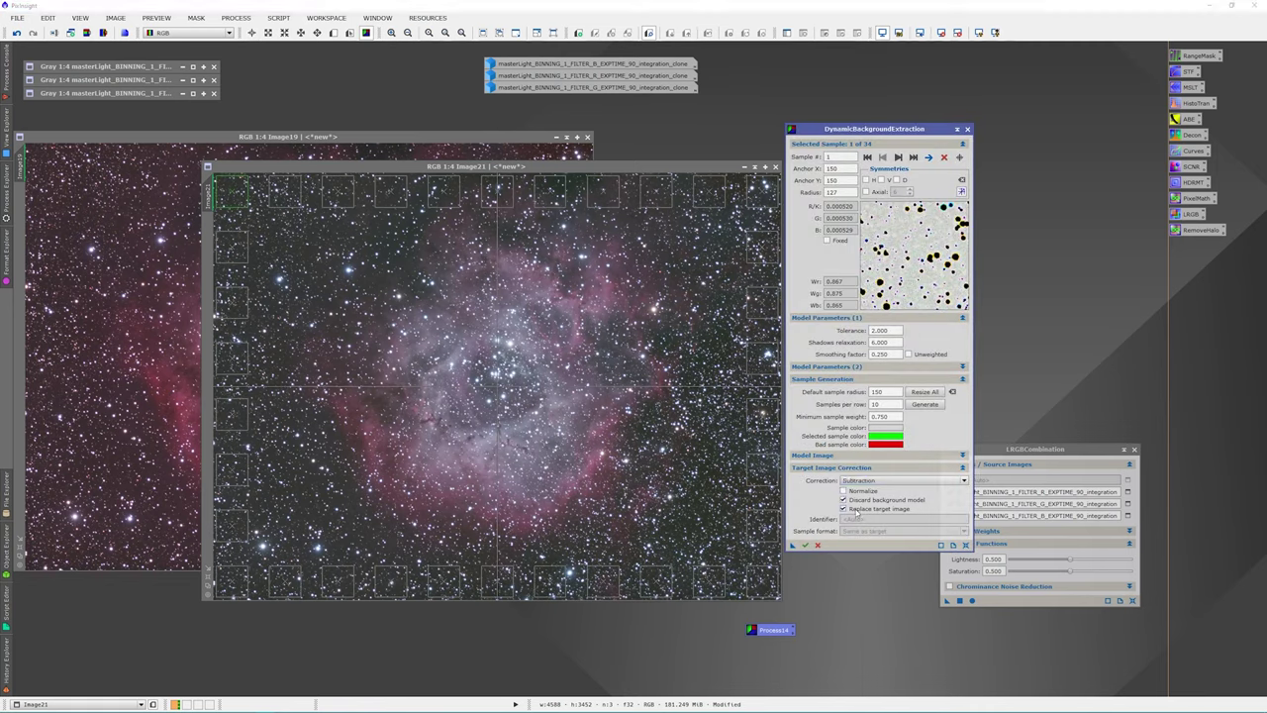
pyautogui.click(806, 546)
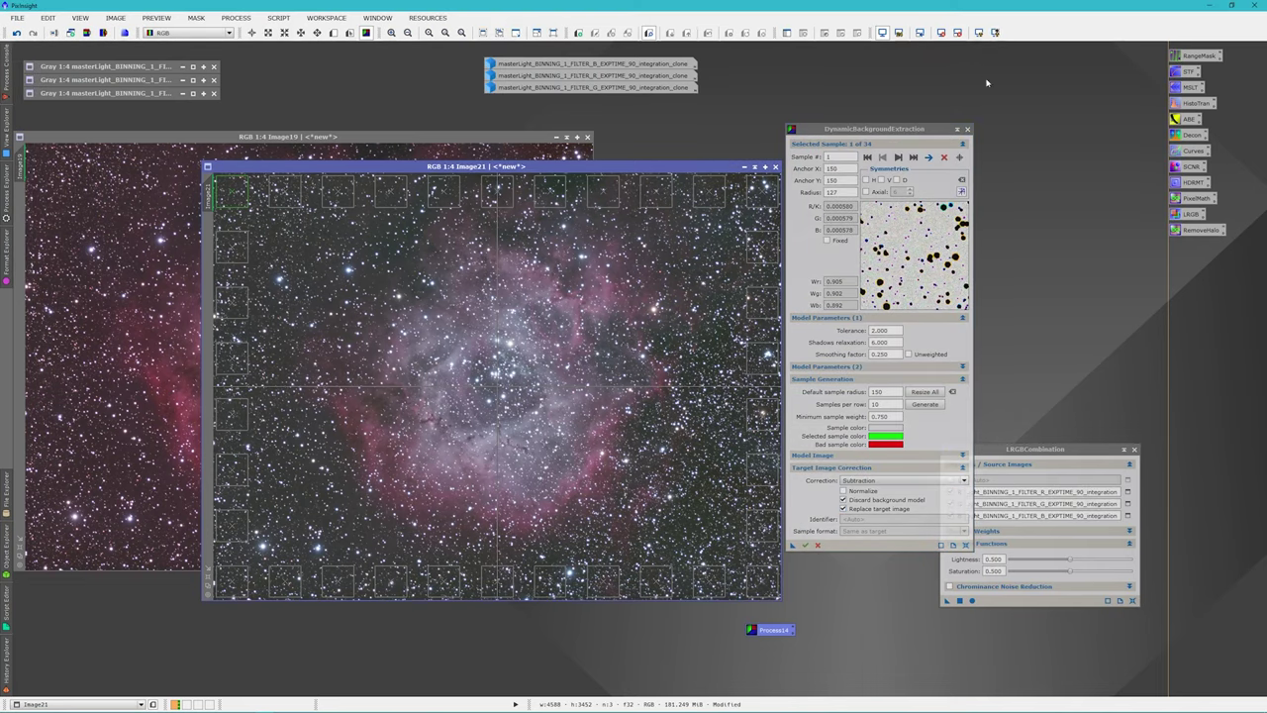
pyautogui.click(969, 129)
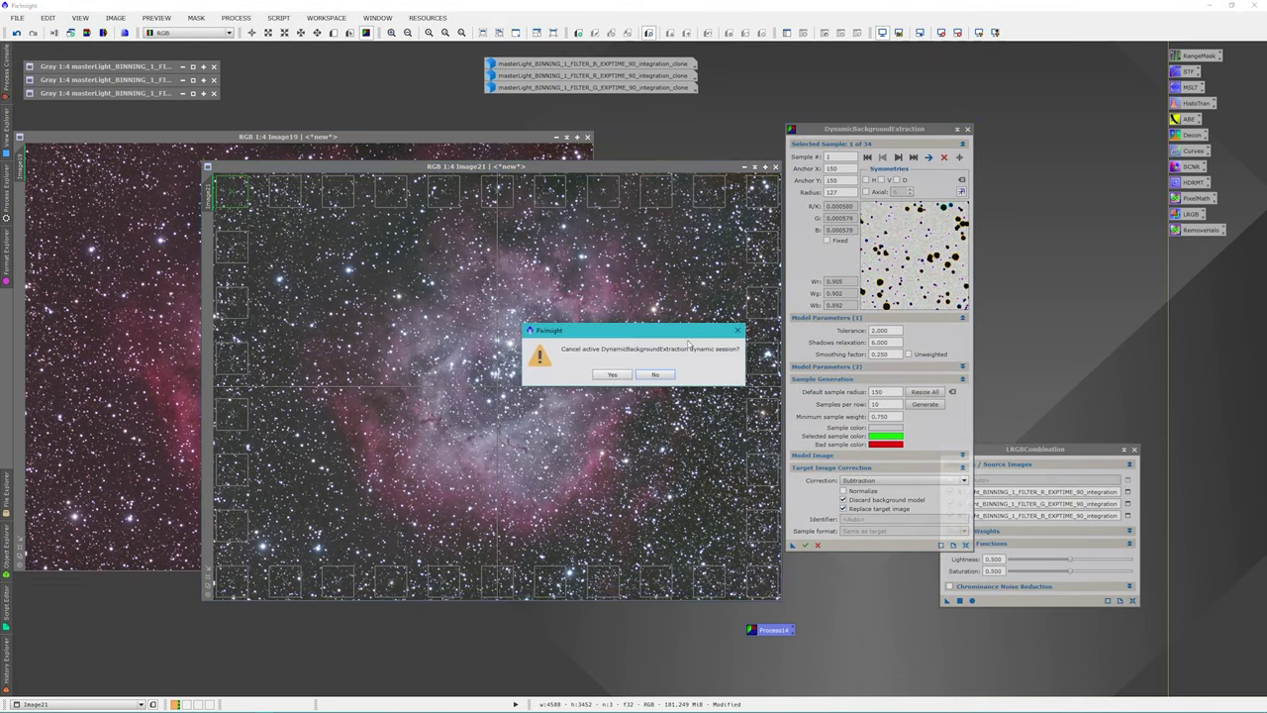
pyautogui.click(616, 375)
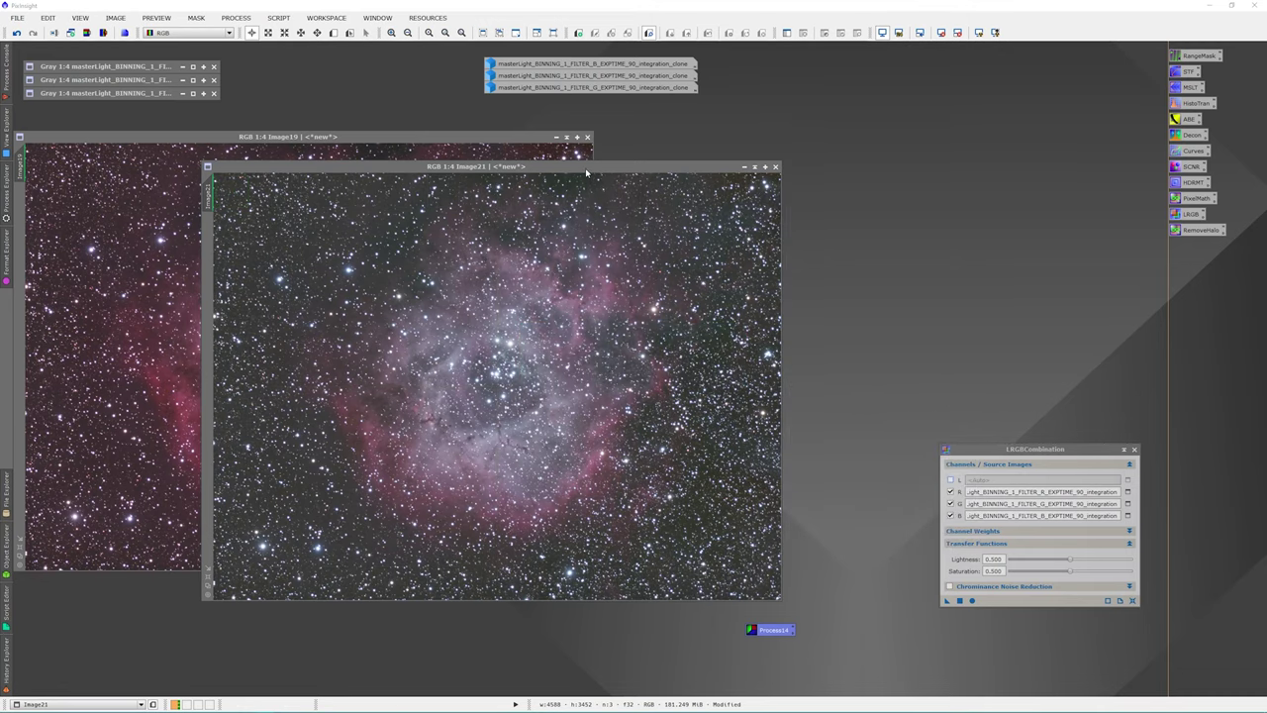
# - Place Image21 beside Image19, shade the LRGBCombination panel, and reopen Process14 DBE on Image19
pyautogui.moveTo(586, 172); pyautogui.dragTo(904, 136)
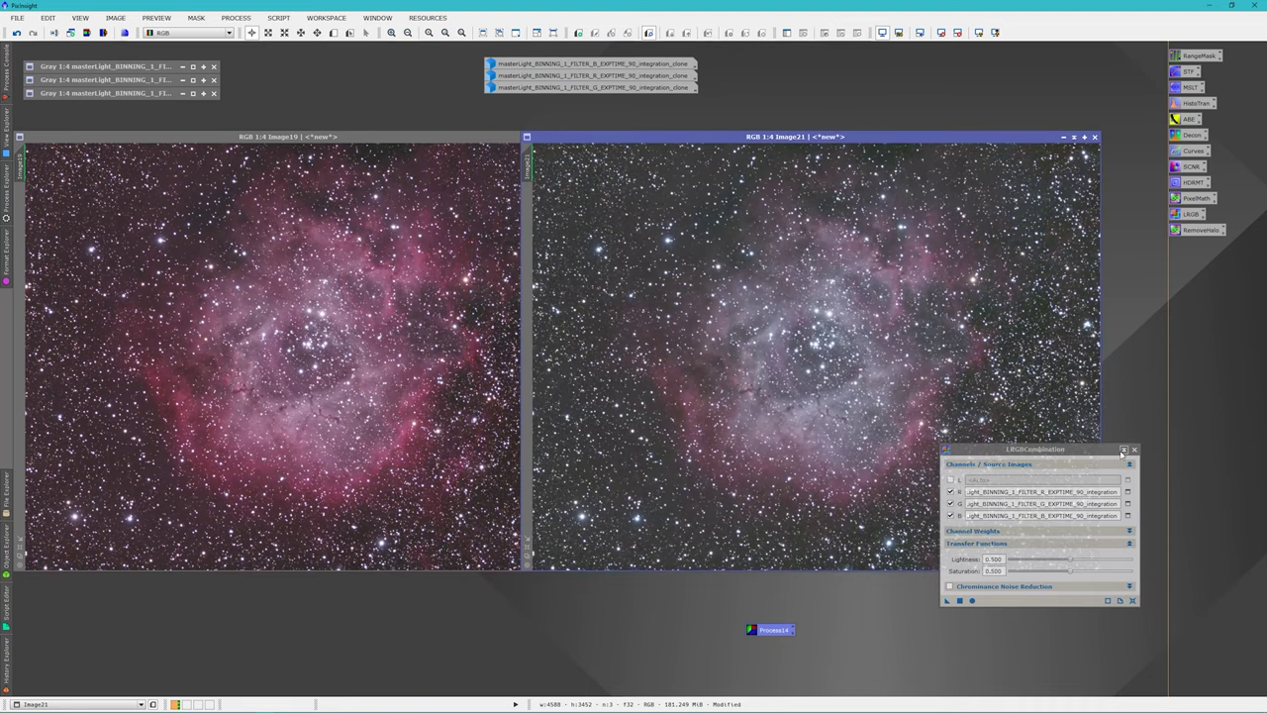
pyautogui.click(1124, 450)
pyautogui.moveTo(1056, 530)
pyautogui.mouseDown()
pyautogui.moveTo(1055, 571)
pyautogui.moveTo(1088, 619)
pyautogui.mouseUp()
pyautogui.moveTo(754, 137)
pyautogui.mouseDown()
pyautogui.moveTo(773, 136)
pyautogui.moveTo(759, 129)
pyautogui.mouseUp()
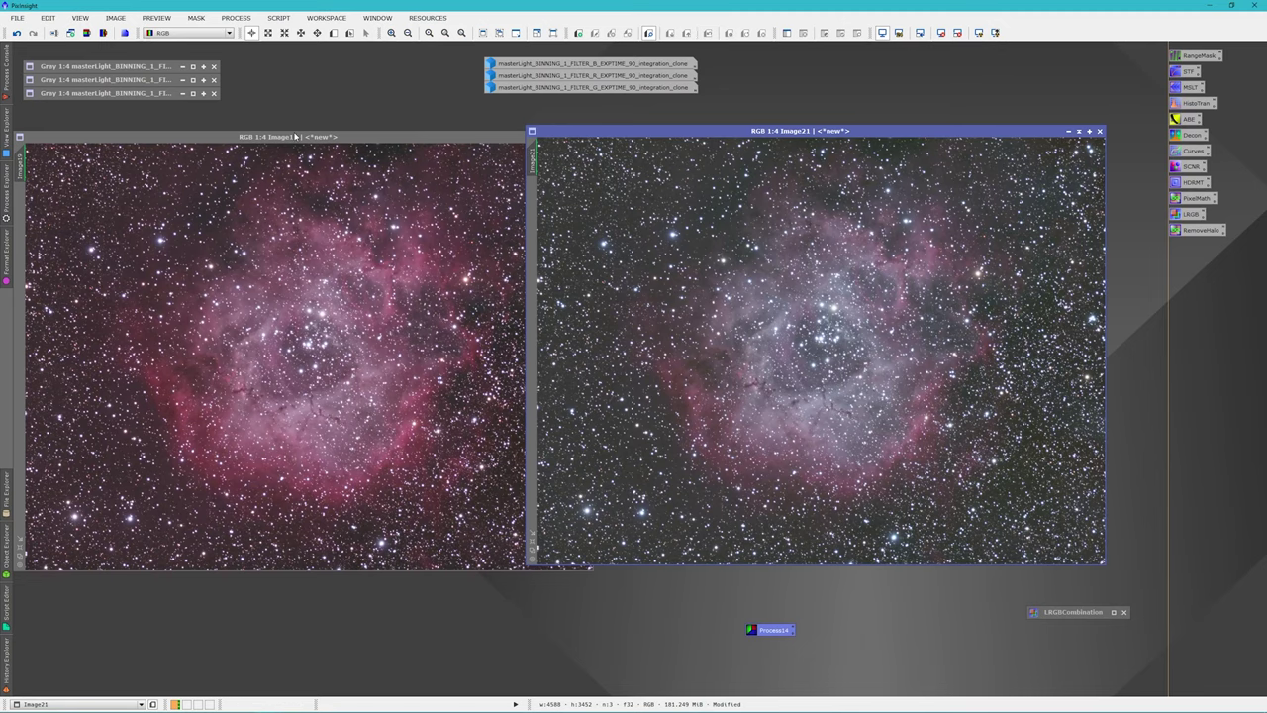
pyautogui.moveTo(290, 142); pyautogui.dragTo(298, 136)
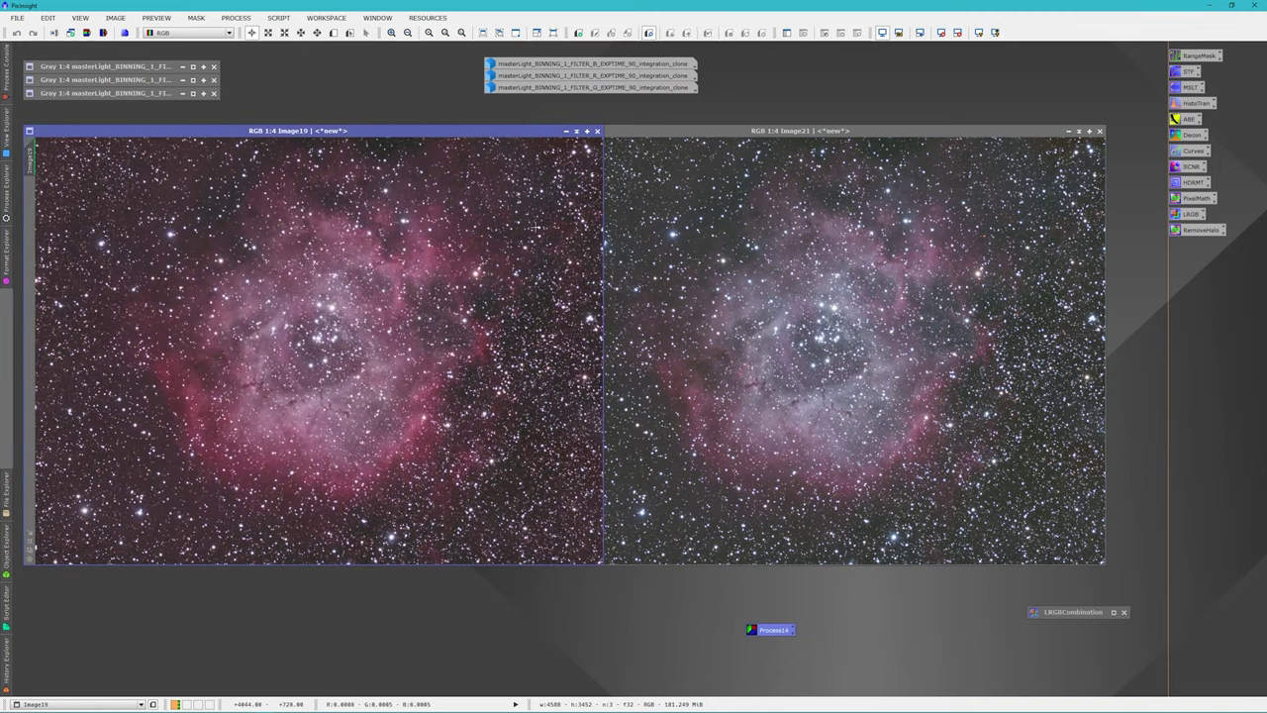
pyautogui.doubleClick(778, 632)
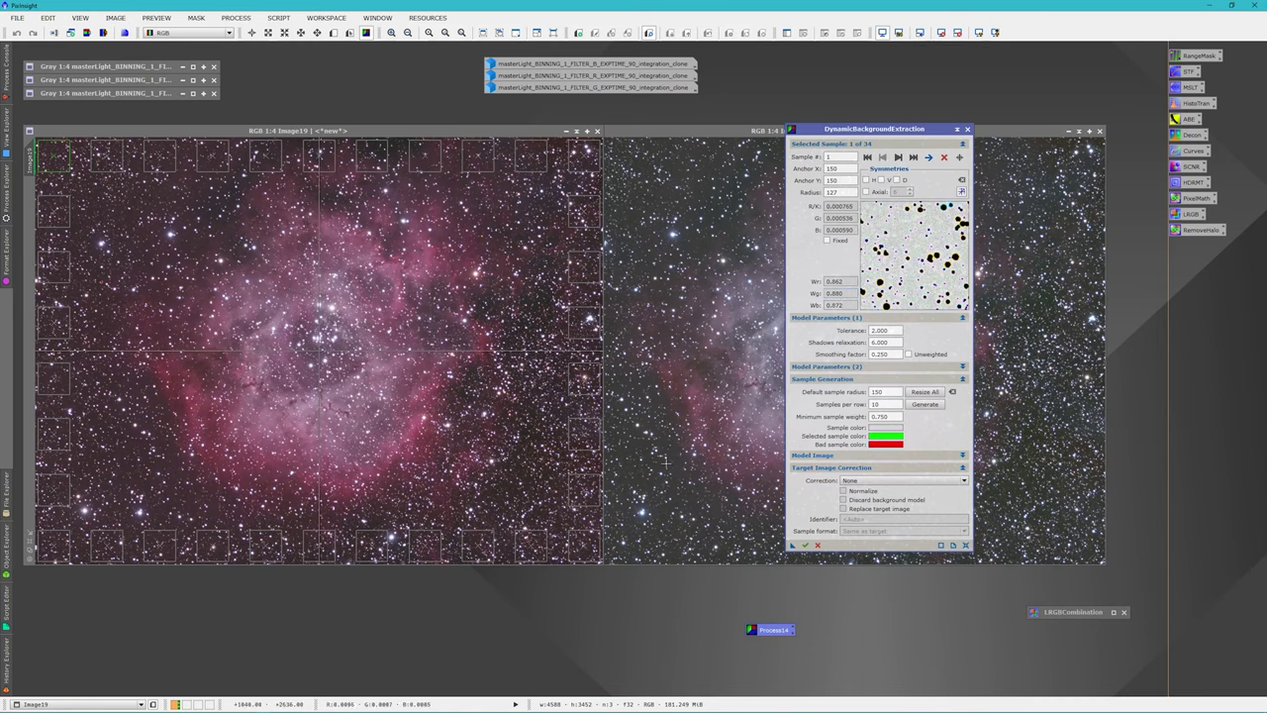
# - Run DBE on Image19 with Division correction and Replace target image, then end the session
pyautogui.click(886, 481)
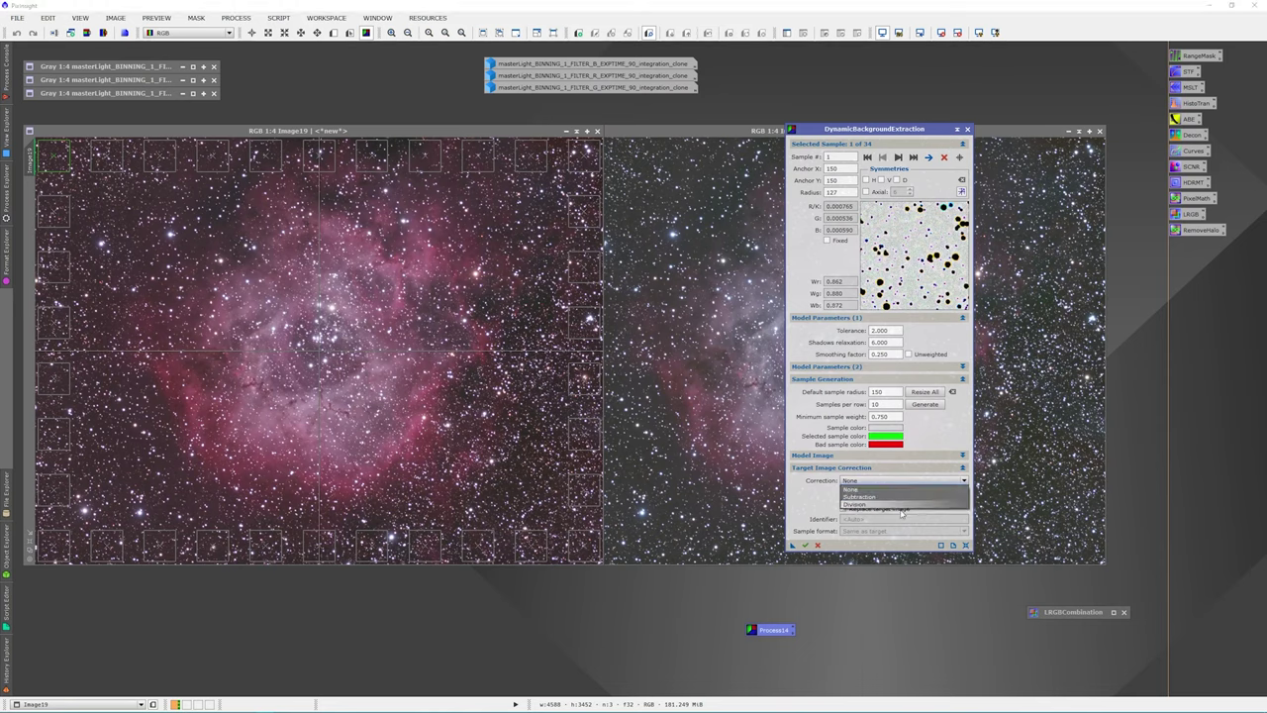
pyautogui.click(909, 506)
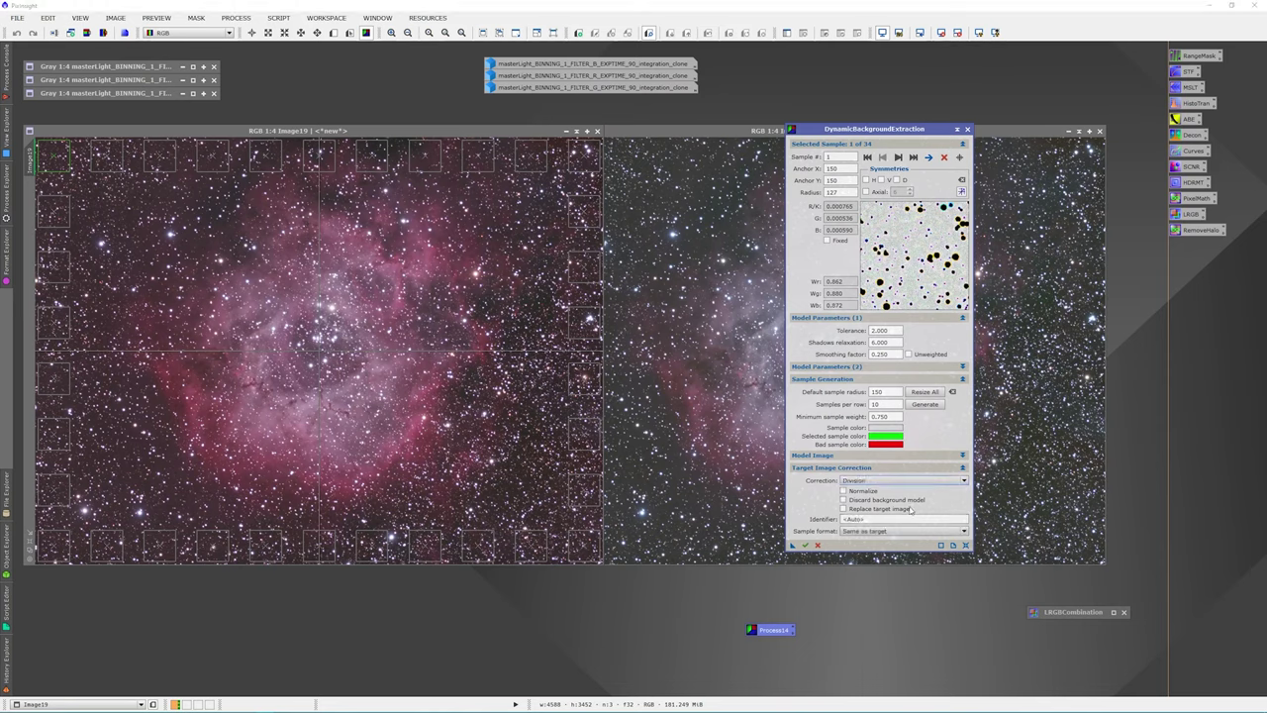
pyautogui.click(901, 509)
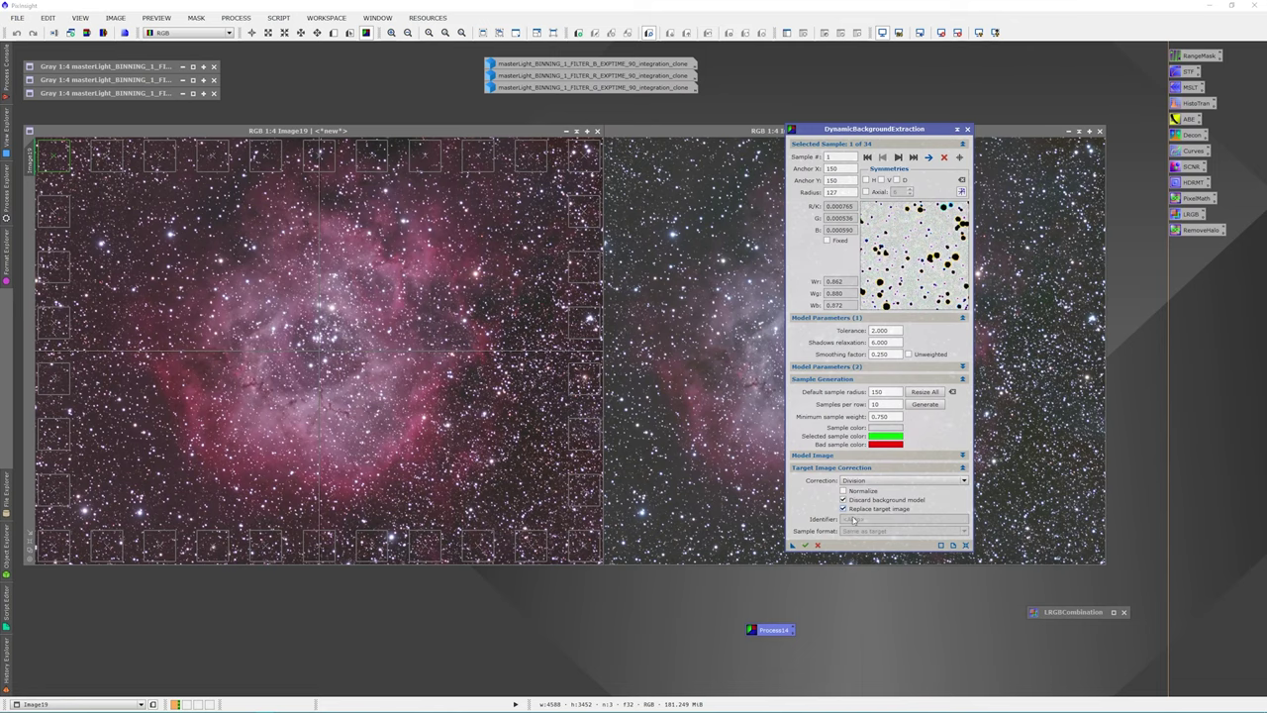
pyautogui.click(806, 547)
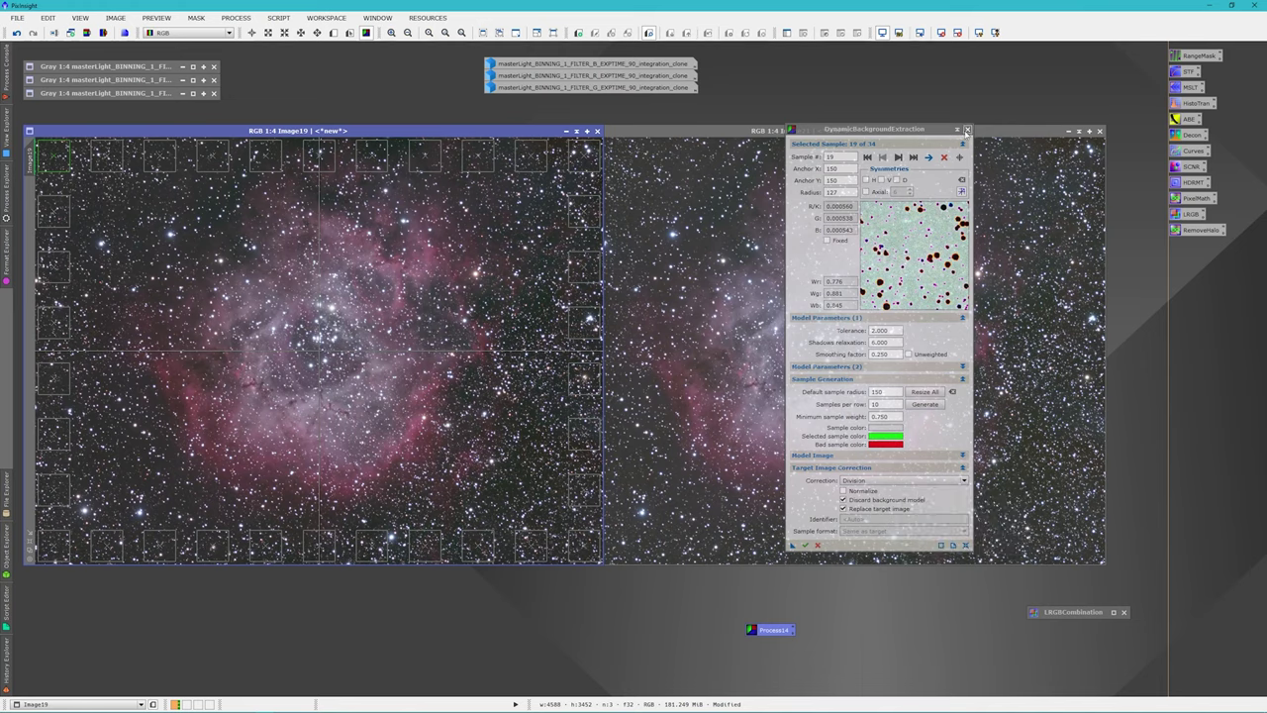
pyautogui.click(967, 129)
pyautogui.click(612, 374)
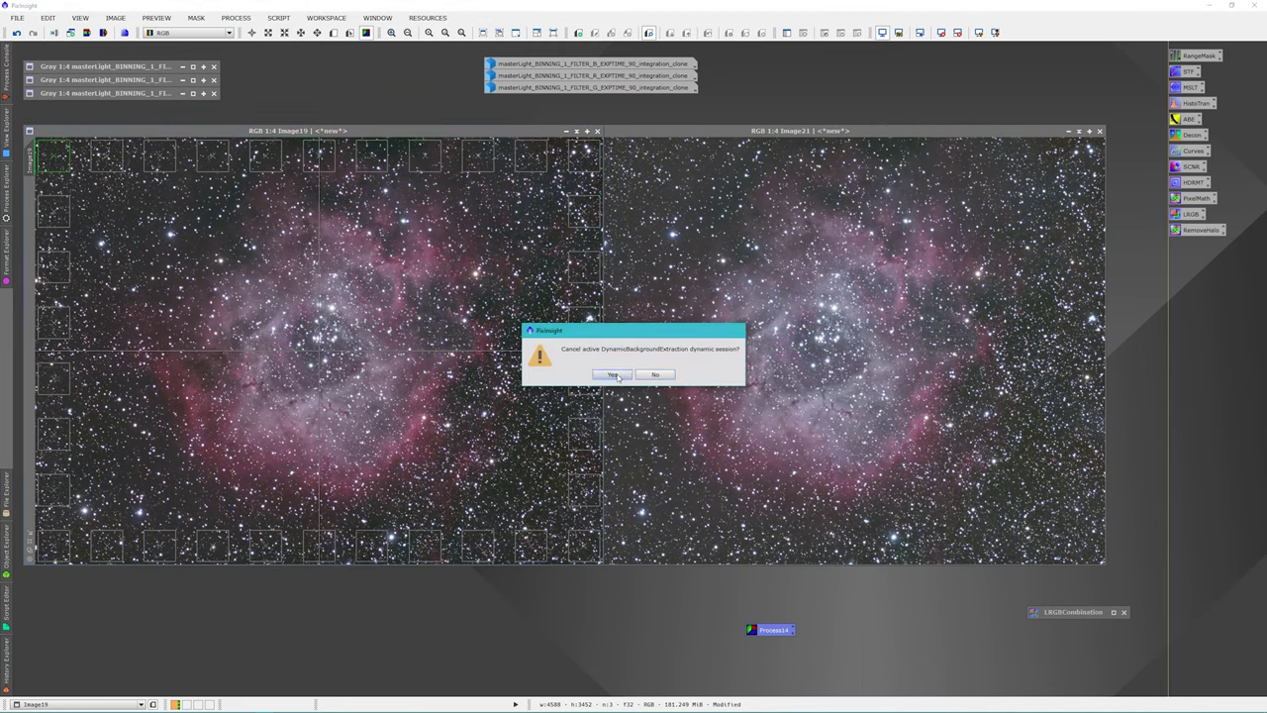
# - Rerun DBE on Image19 with Subtraction correction, discarding the background model and replacing the target
pyautogui.doubleClick(776, 631)
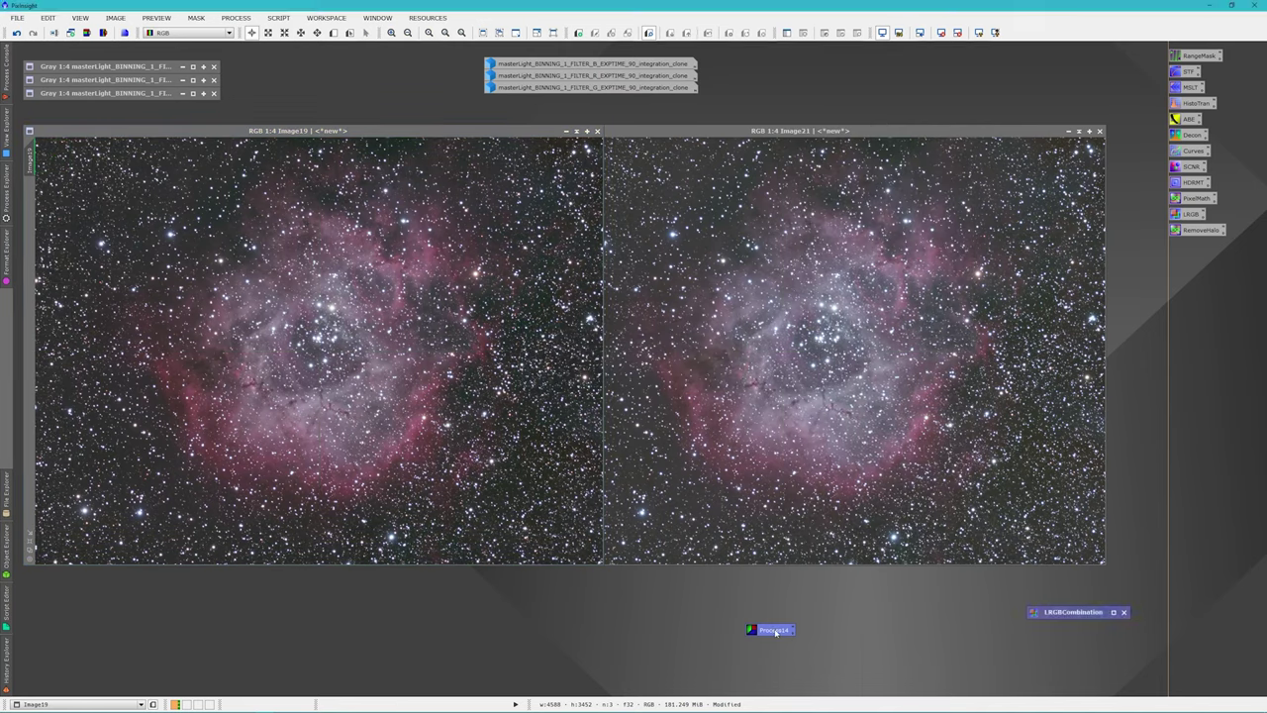
pyautogui.click(884, 481)
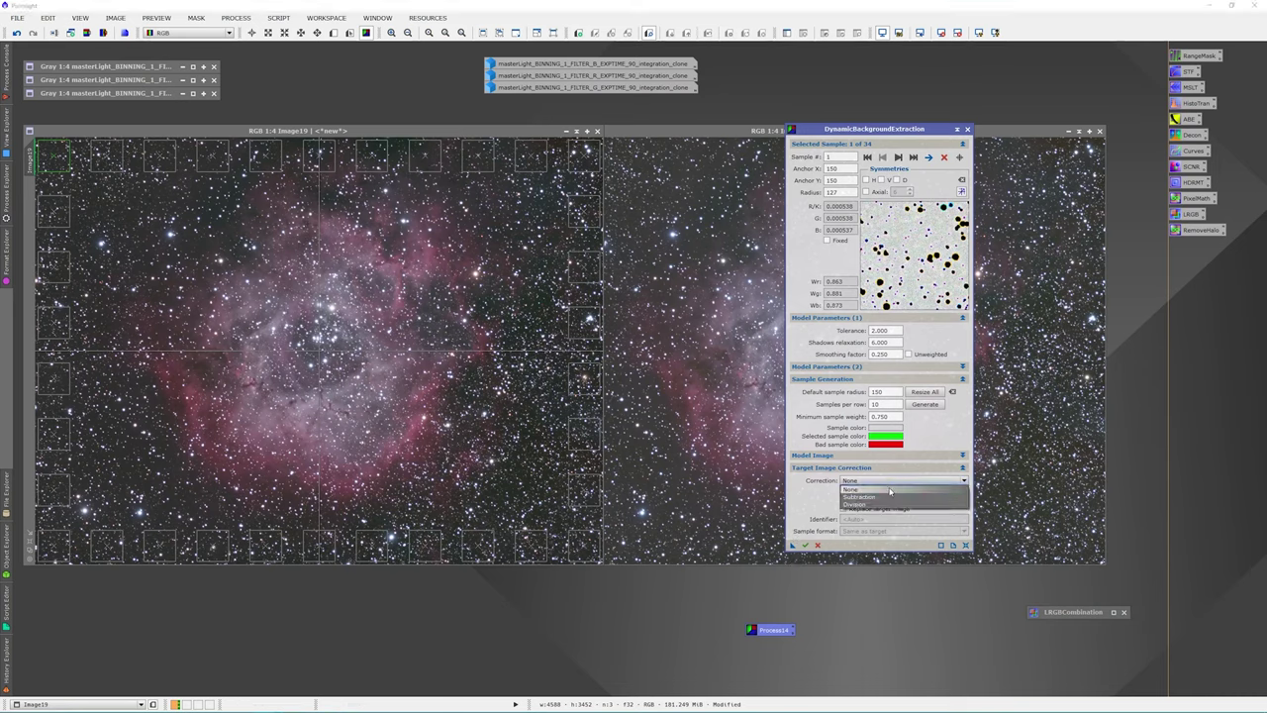
pyautogui.click(891, 499)
pyautogui.click(890, 499)
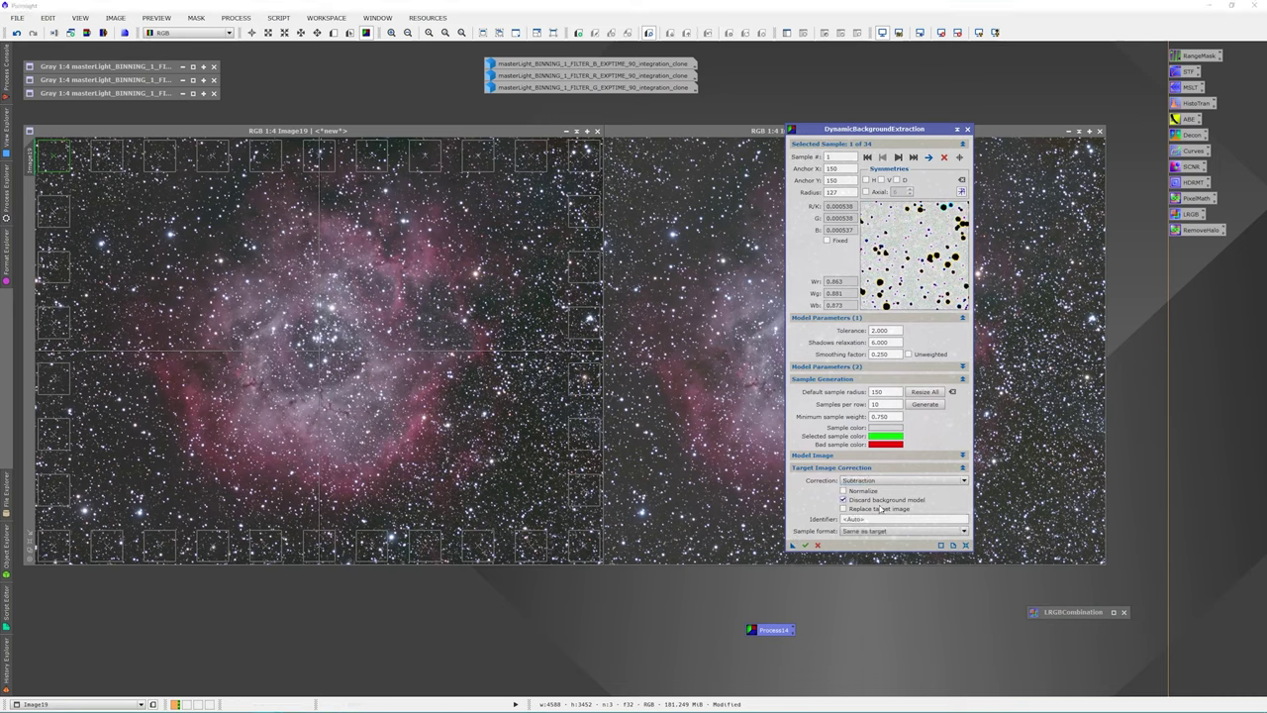
pyautogui.click(882, 509)
pyautogui.click(805, 545)
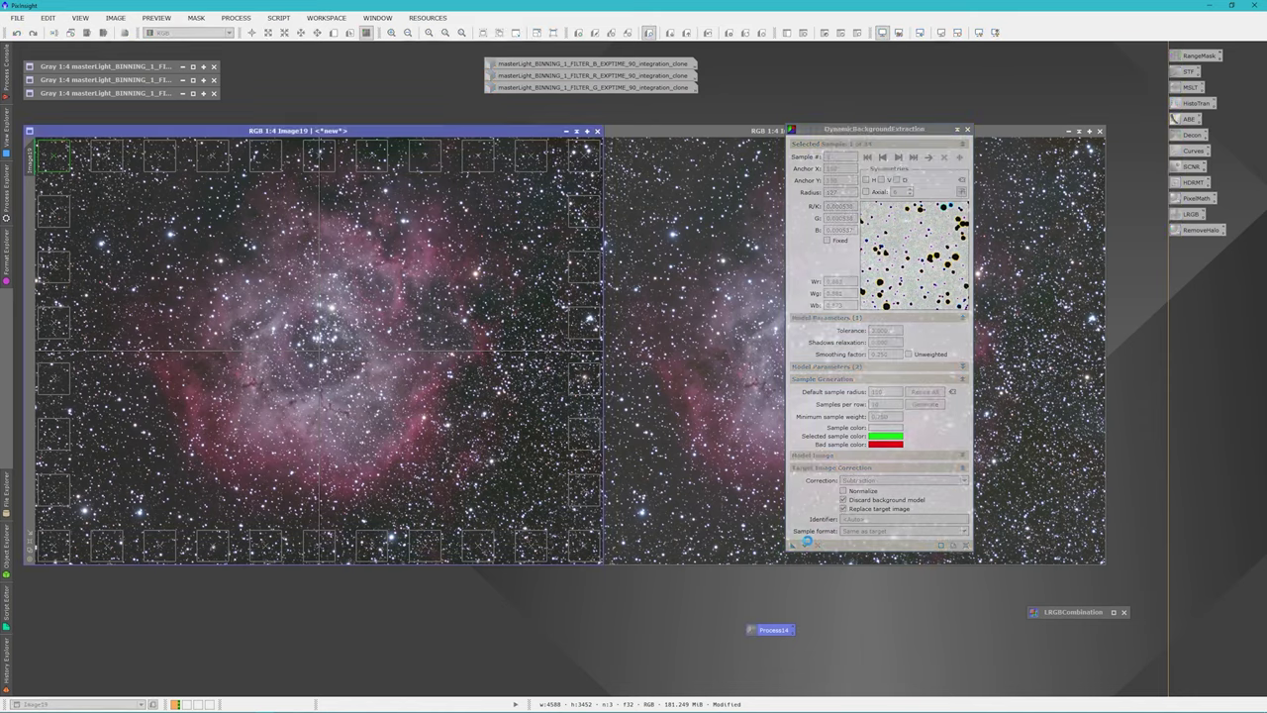
pyautogui.click(968, 130)
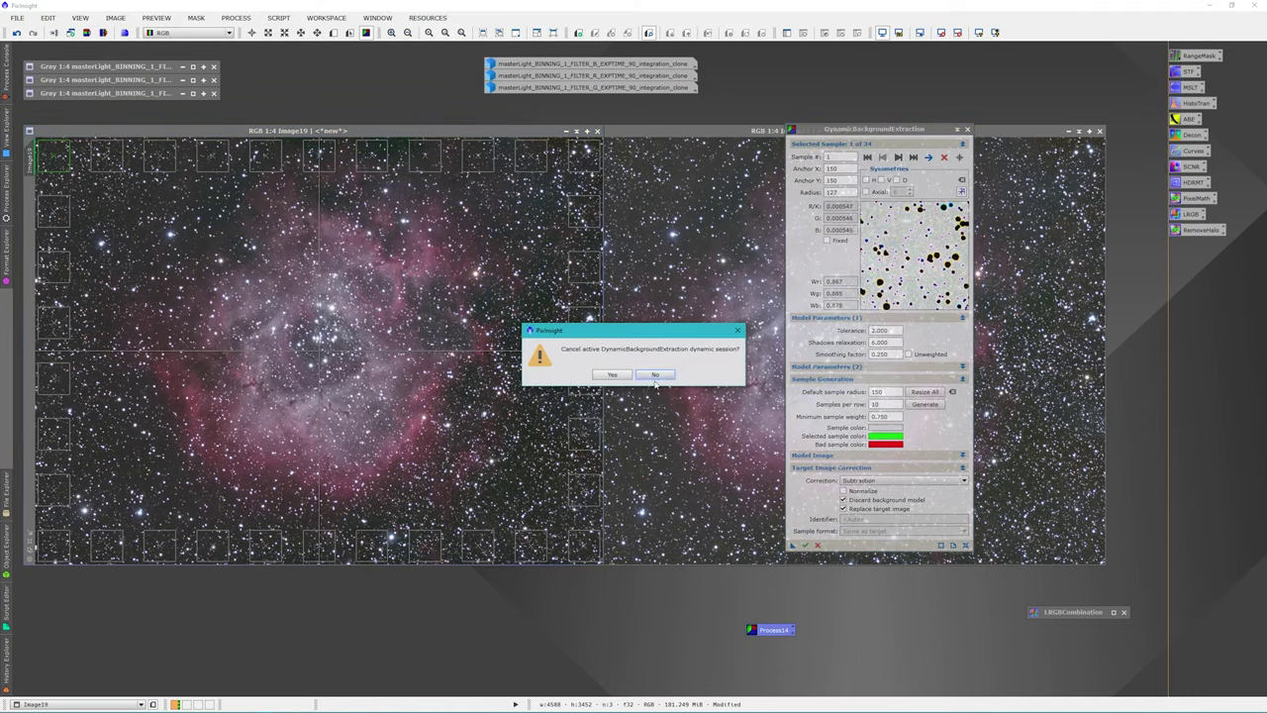
pyautogui.click(612, 374)
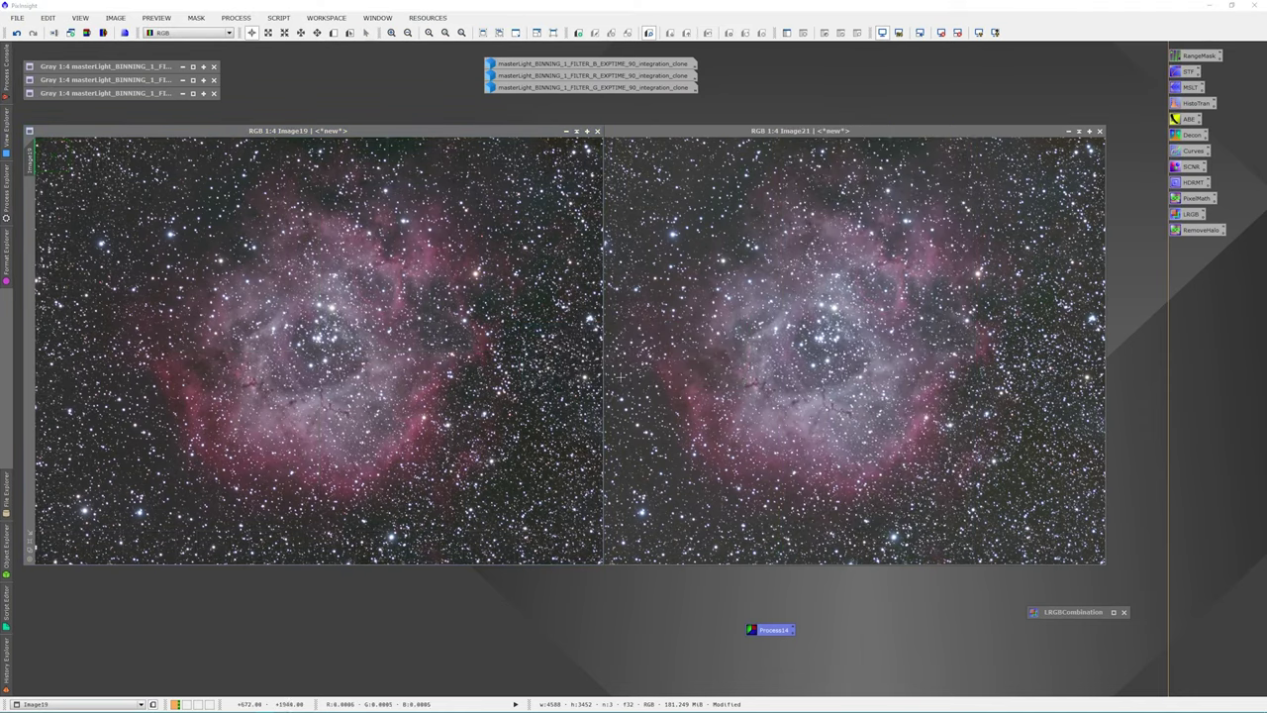
pyautogui.click(493, 132)
# - Reapply Image19's automatic screen stretch and position Image21 flush beside it
pyautogui.click(943, 32)
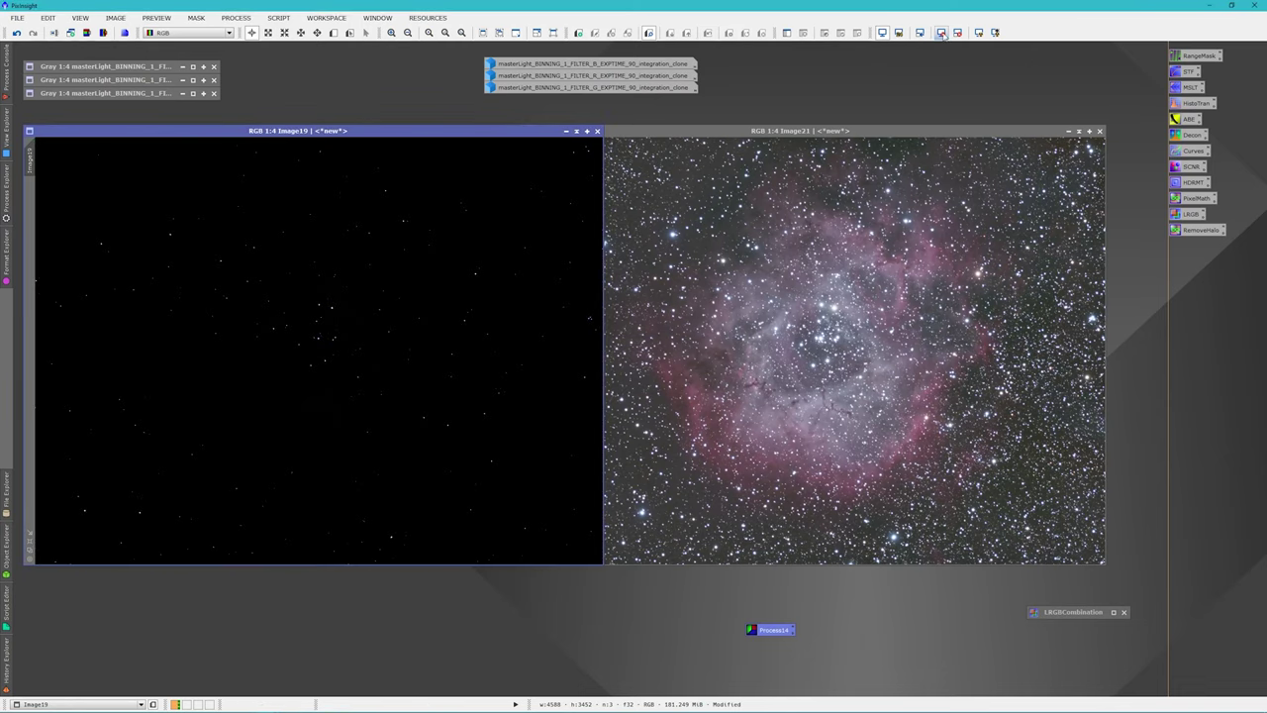
pyautogui.click(979, 32)
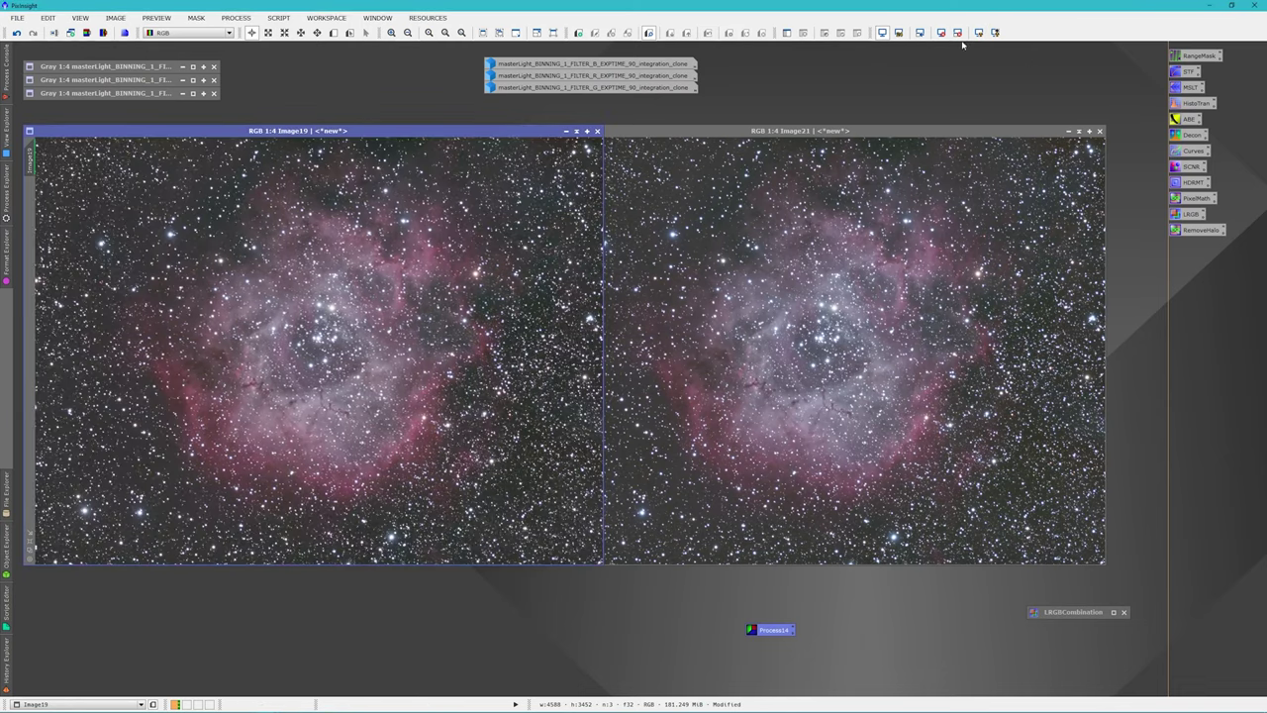
pyautogui.click(816, 130)
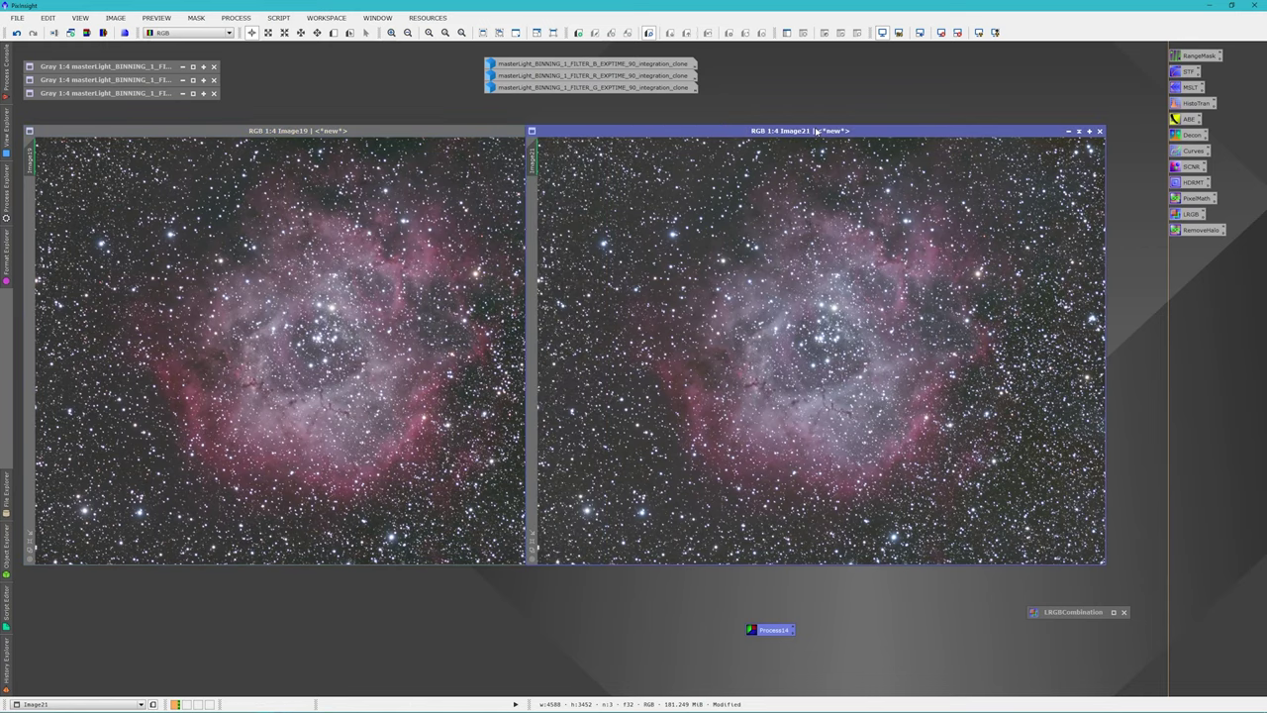
pyautogui.moveTo(816, 130); pyautogui.dragTo(865, 133)
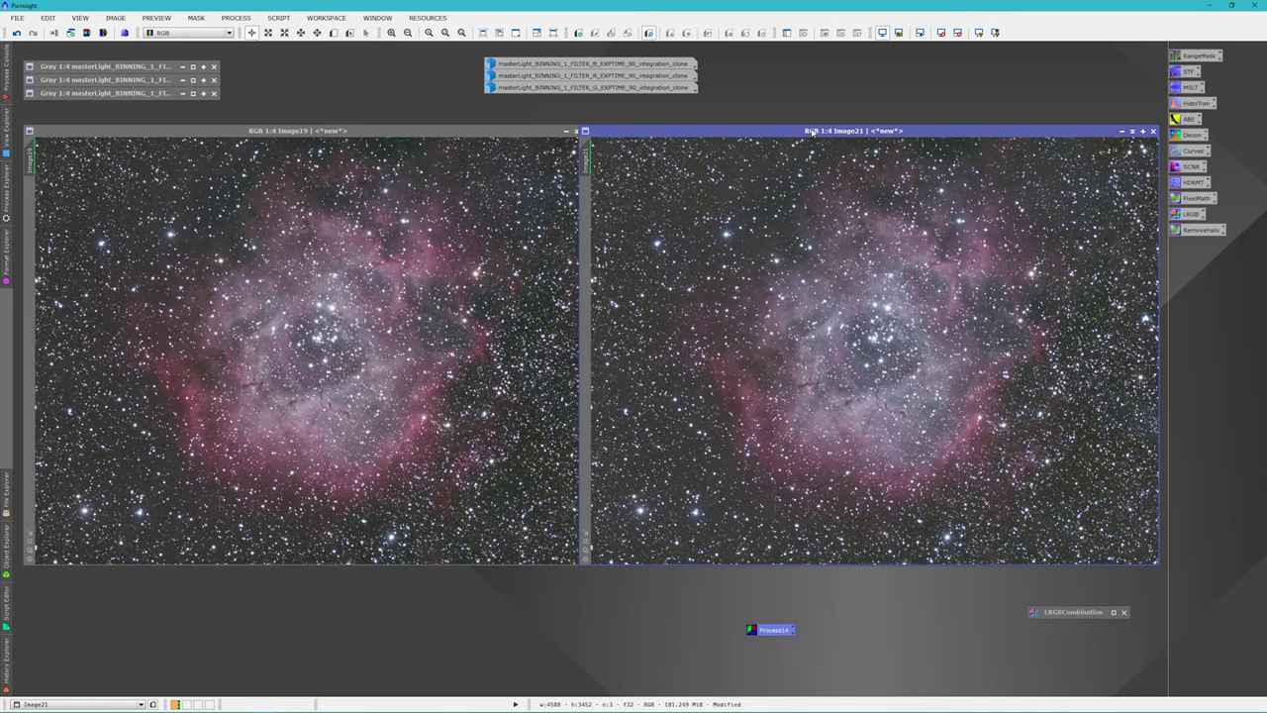
pyautogui.moveTo(810, 131); pyautogui.dragTo(780, 132)
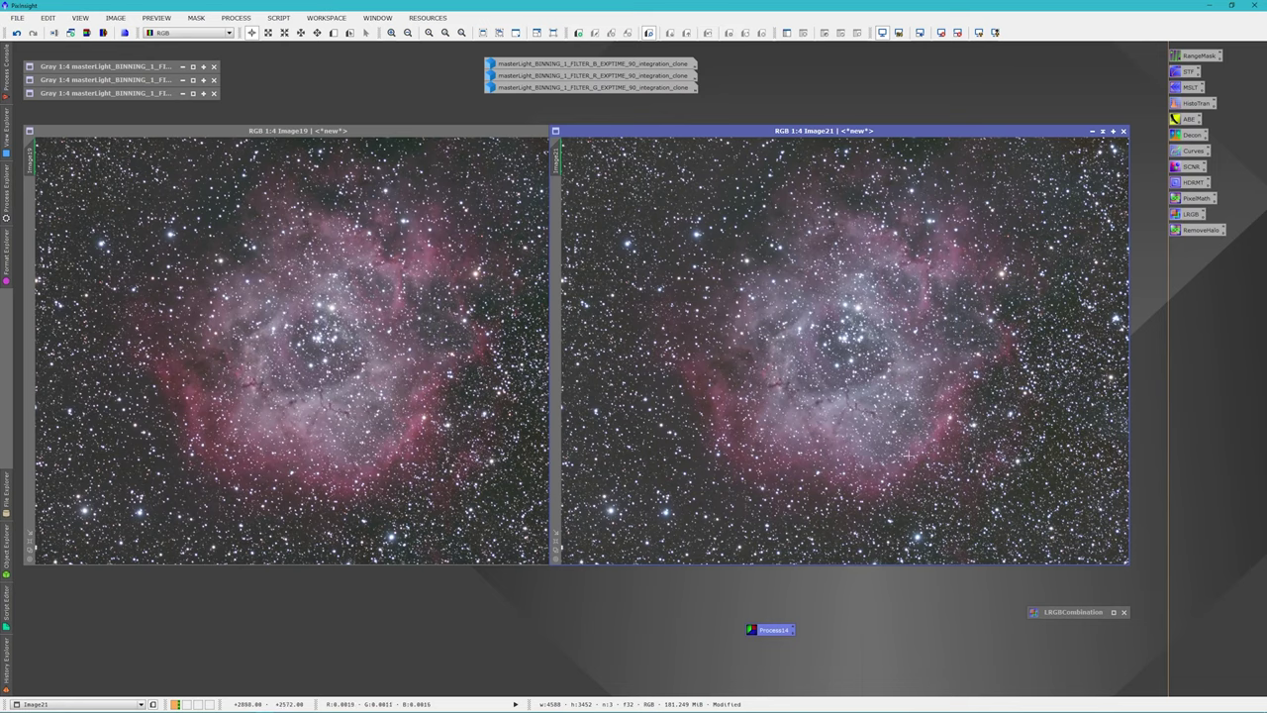